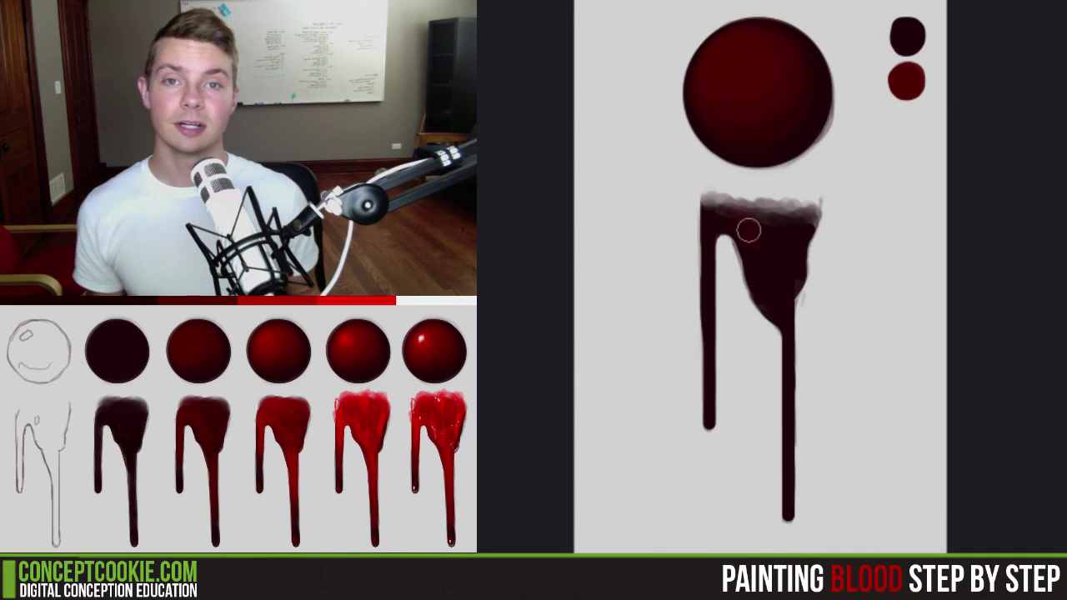
# - Paint a dark red midtone over the blood drip's upper mass and along both hanging streams
pyautogui.moveTo(713, 209); pyautogui.dragTo(809, 214)
pyautogui.moveTo(708, 242); pyautogui.dragTo(710, 346)
pyautogui.moveTo(784, 318); pyautogui.dragTo(788, 492)
pyautogui.moveTo(754, 484); pyautogui.dragTo(712, 460)
pyautogui.hotkey('ctrl', 'alt', 'z')
pyautogui.hotkey('ctrl', 'alt', 'z')
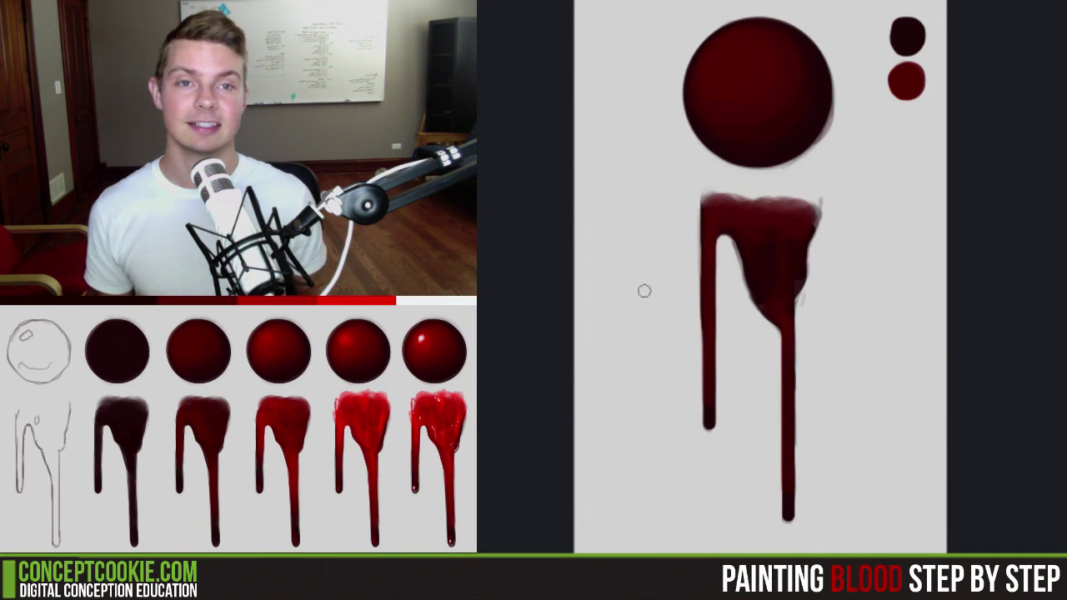
pyautogui.moveTo(659, 225); pyautogui.dragTo(699, 228)
pyautogui.moveTo(683, 250); pyautogui.dragTo(672, 370)
pyautogui.moveTo(655, 388); pyautogui.dragTo(699, 397)
pyautogui.hotkey('ctrl', 'alt', 'z')
pyautogui.hotkey('ctrl', 'alt', 'z')
pyautogui.moveTo(646, 465); pyautogui.dragTo(703, 432)
pyautogui.hotkey('ctrl', 'alt', 'z')
pyautogui.hotkey('ctrl', 'alt', 'z')
# - Build up the drip's upper edge in dark red and add a brighter red glow to the sphere's upper area
pyautogui.moveTo(708, 195); pyautogui.dragTo(811, 205)
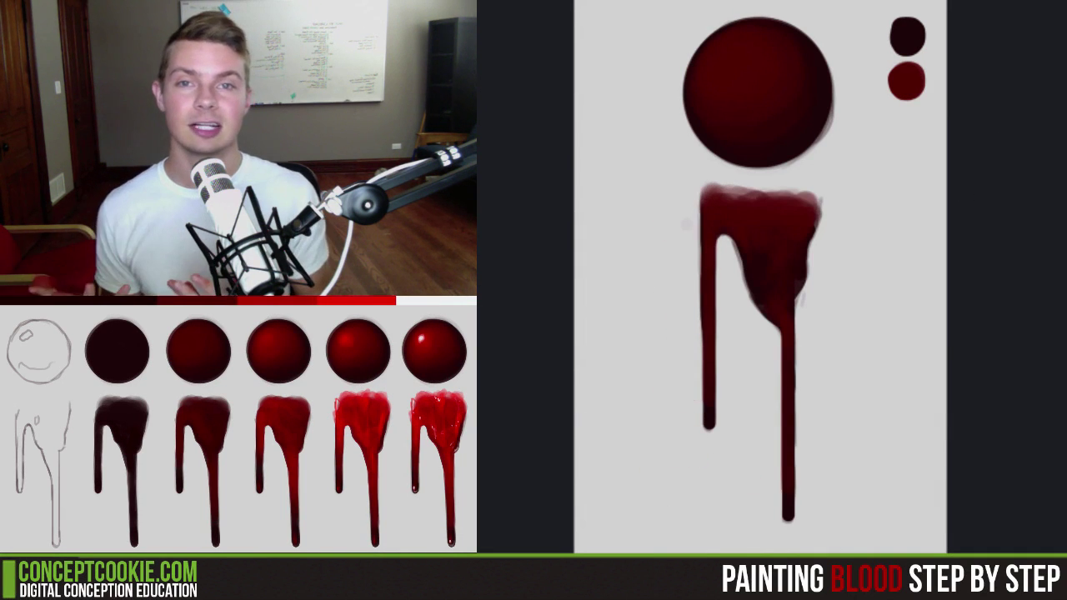
pyautogui.click(908, 124)
pyautogui.keyDown('alt'); pyautogui.rightClick(737, 87); pyautogui.keyUp('alt')
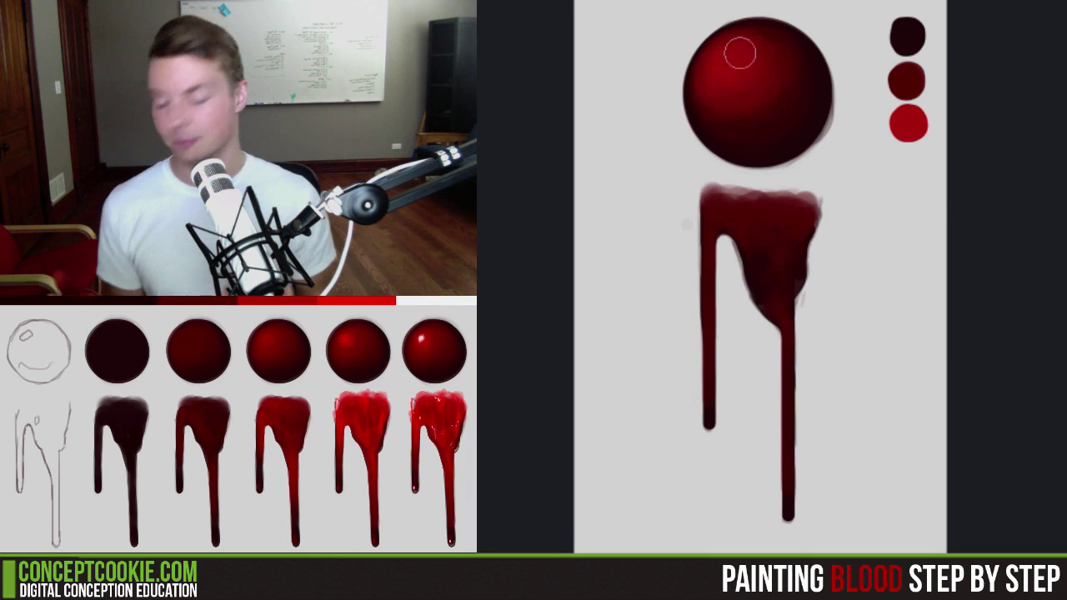
pyautogui.hotkey('ctrl', 'z')
# - Paint brighter red over the drip's upper mass, its top edge and both streams, keeping the tips dark
pyautogui.moveTo(714, 197); pyautogui.dragTo(807, 202)
pyautogui.moveTo(708, 209); pyautogui.dragTo(709, 396)
pyautogui.moveTo(726, 229); pyautogui.dragTo(778, 323)
pyautogui.moveTo(762, 241)
pyautogui.mouseDown()
pyautogui.moveTo(791, 291)
pyautogui.moveTo(787, 329)
pyautogui.mouseUp()
pyautogui.moveTo(787, 329); pyautogui.dragTo(788, 482)
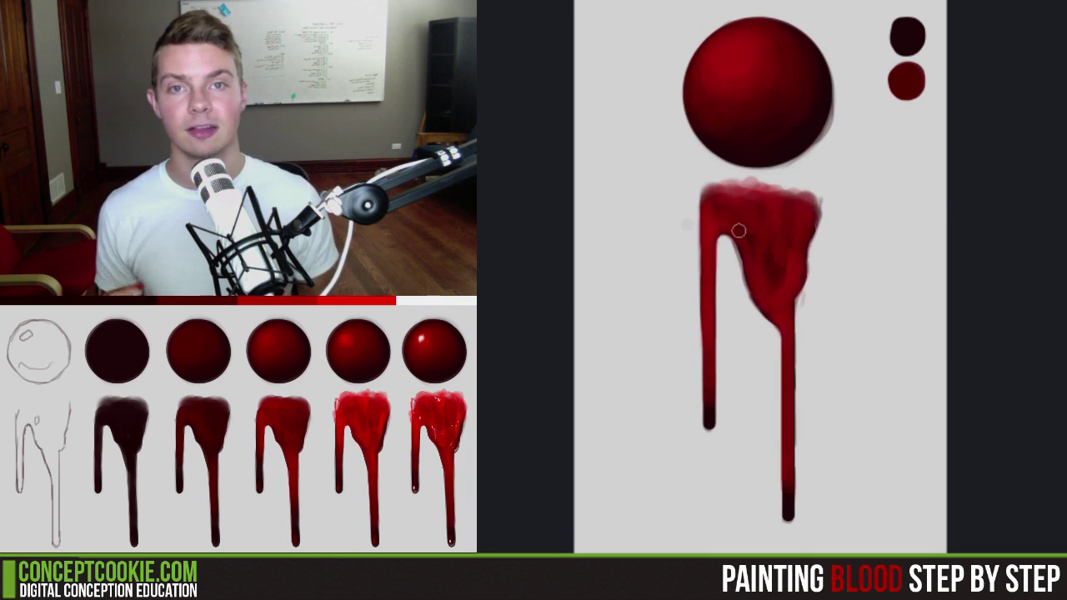
pyautogui.moveTo(709, 177); pyautogui.dragTo(820, 193)
# - Add two brighter red palette swatches and paint the brightest red on the sphere's light spot and the drip's upper edge
pyautogui.click(906, 125)
pyautogui.click(903, 168)
pyautogui.moveTo(736, 51); pyautogui.dragTo(726, 63)
pyautogui.moveTo(723, 180)
pyautogui.mouseDown()
pyautogui.moveTo(790, 185)
pyautogui.moveTo(817, 204)
pyautogui.mouseUp()
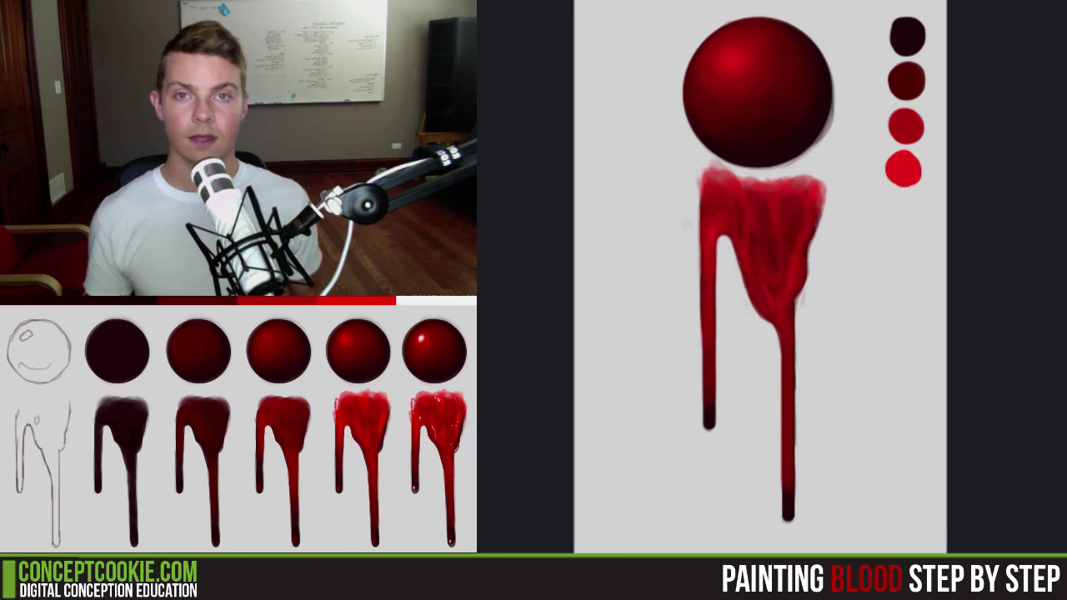
# - Add a white palette swatch and paint a small white specular highlight on the sphere's light spot
pyautogui.click(905, 216)
pyautogui.click(730, 56)
pyautogui.moveTo(745, 67); pyautogui.dragTo(732, 72)
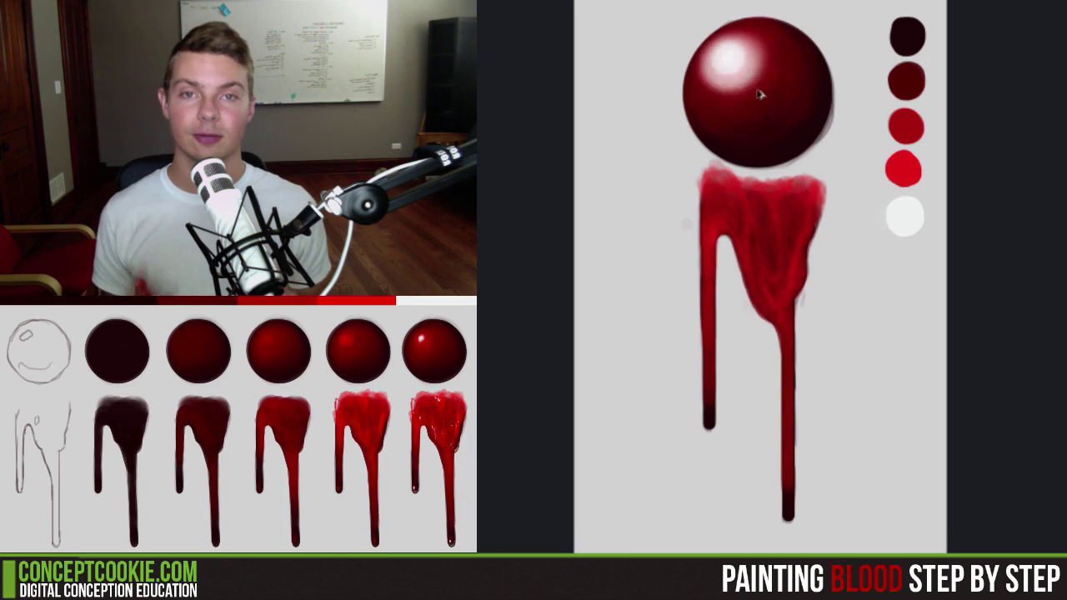
pyautogui.click(729, 57)
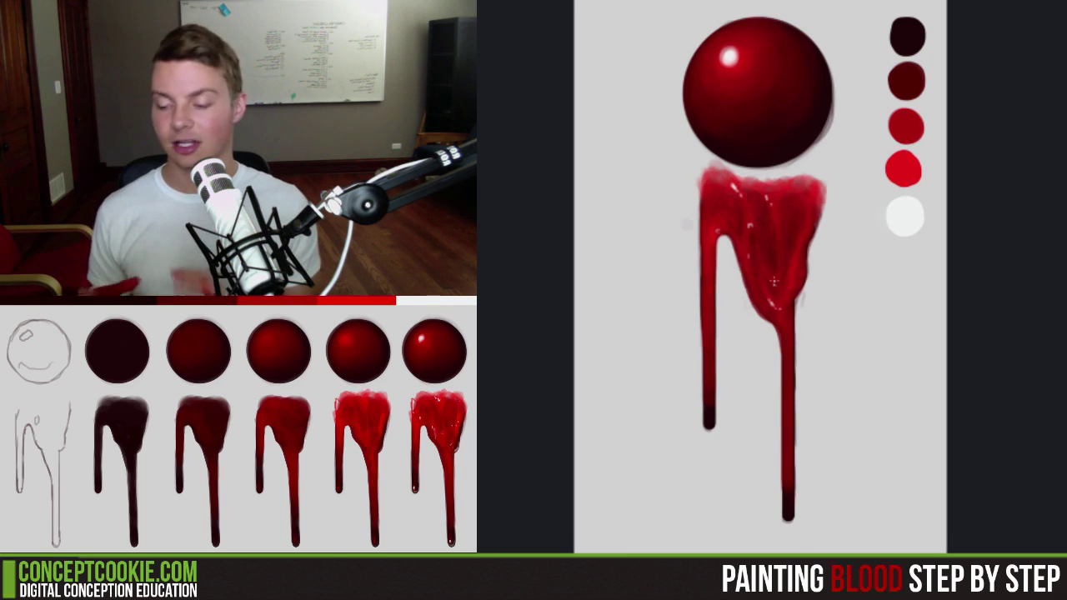
# - Paint small white highlights on the drip's upper mass and at the tips of both streams
pyautogui.moveTo(656, 193); pyautogui.dragTo(662, 446)
pyautogui.hotkey('ctrl', 'z')
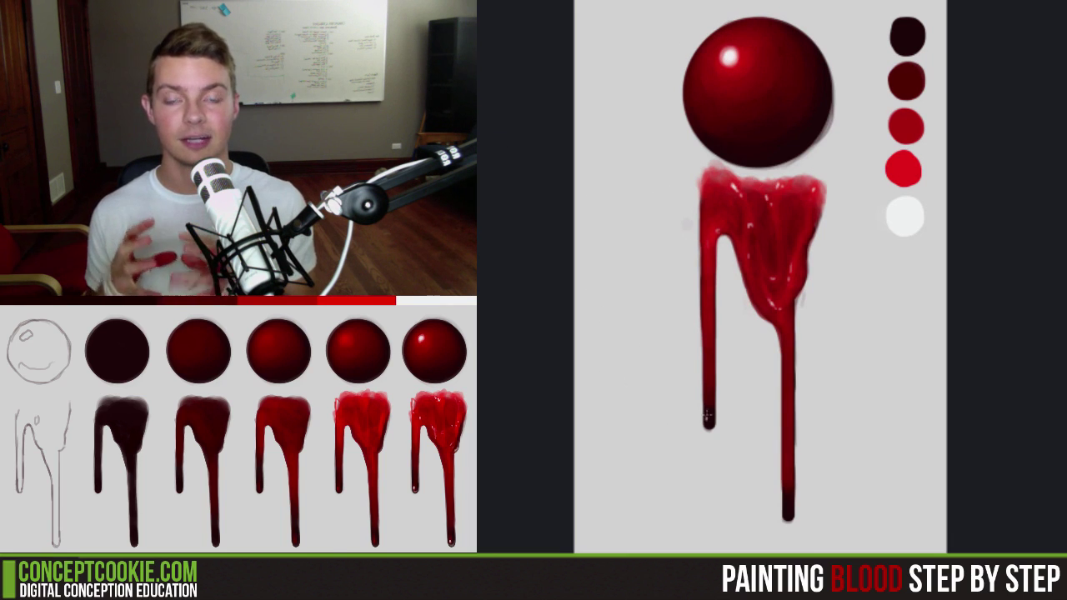
pyautogui.keyDown('alt'); pyautogui.click(831, 272); pyautogui.keyUp('alt')
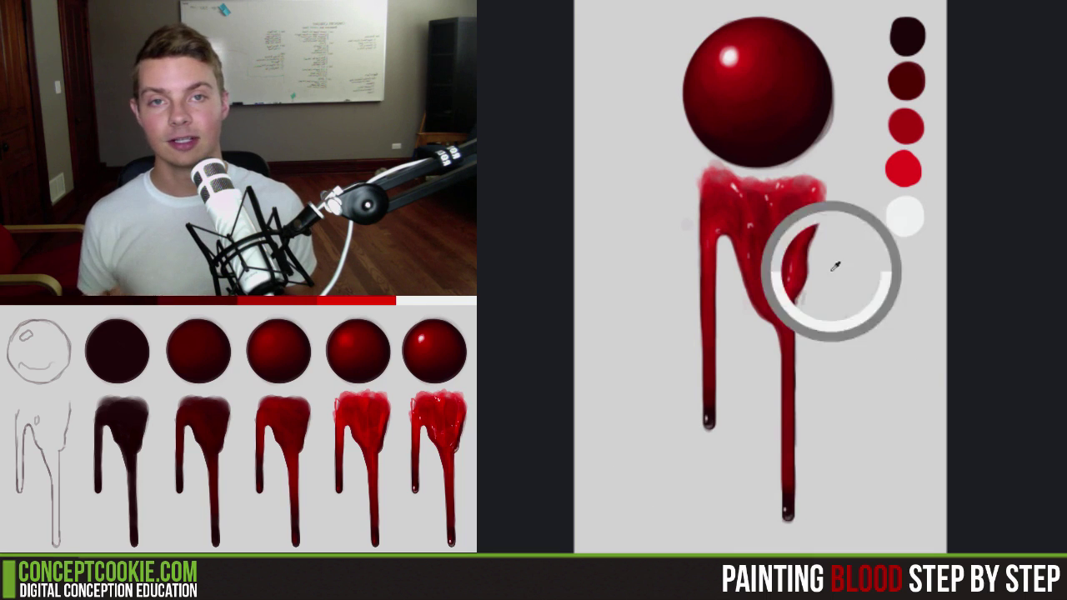
pyautogui.moveTo(792, 202); pyautogui.dragTo(786, 262)
pyautogui.moveTo(759, 205); pyautogui.dragTo(767, 260)
pyautogui.moveTo(727, 193); pyautogui.dragTo(733, 225)
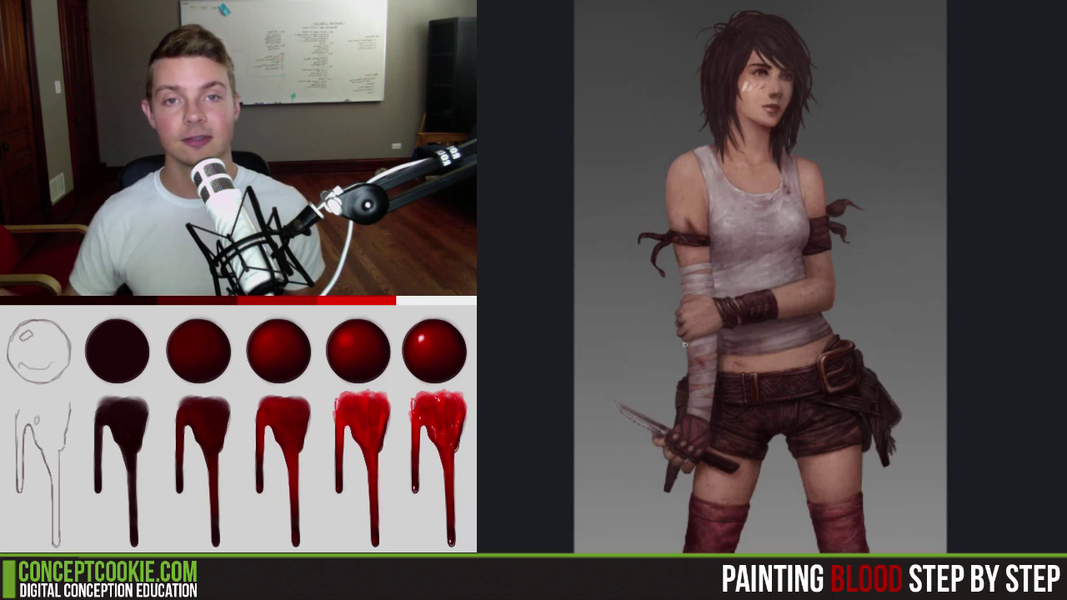
# - Paint blood stains on the character's bandaged forearm and along the lower edge of her tank top
pyautogui.moveTo(701, 342); pyautogui.dragTo(698, 380)
pyautogui.moveTo(702, 364); pyautogui.dragTo(696, 391)
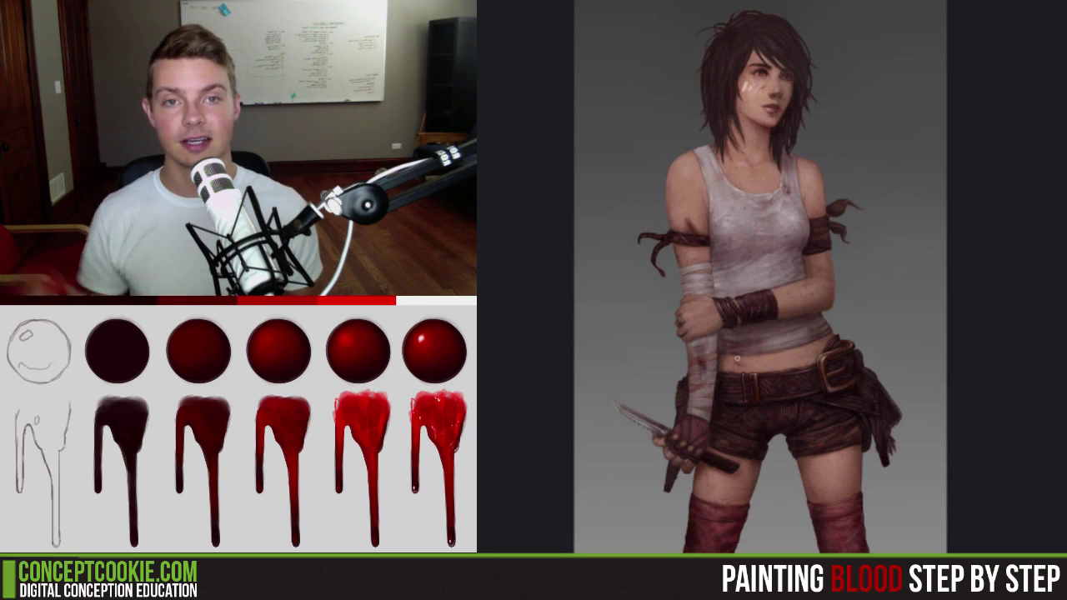
pyautogui.moveTo(732, 354); pyautogui.dragTo(756, 353)
pyautogui.moveTo(723, 340)
pyautogui.mouseDown()
pyautogui.moveTo(781, 316)
pyautogui.moveTo(761, 340)
pyautogui.mouseUp()
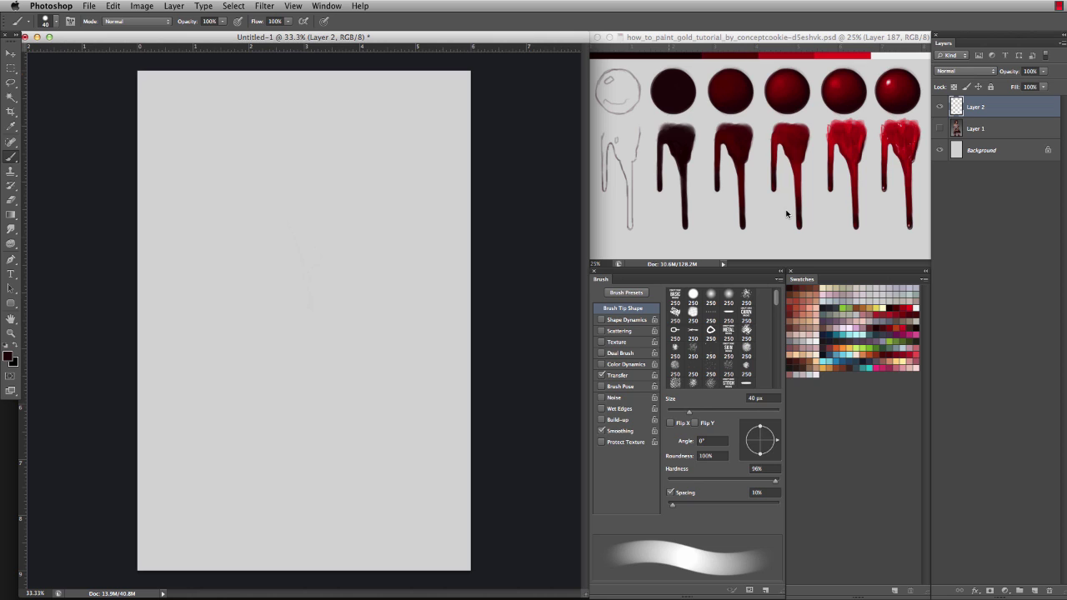
# - Try stamping a dark blood splatter on the blank canvas with the 2400 px splatter brush, and undo it
pyautogui.click(56, 21)
pyautogui.click(150, 398)
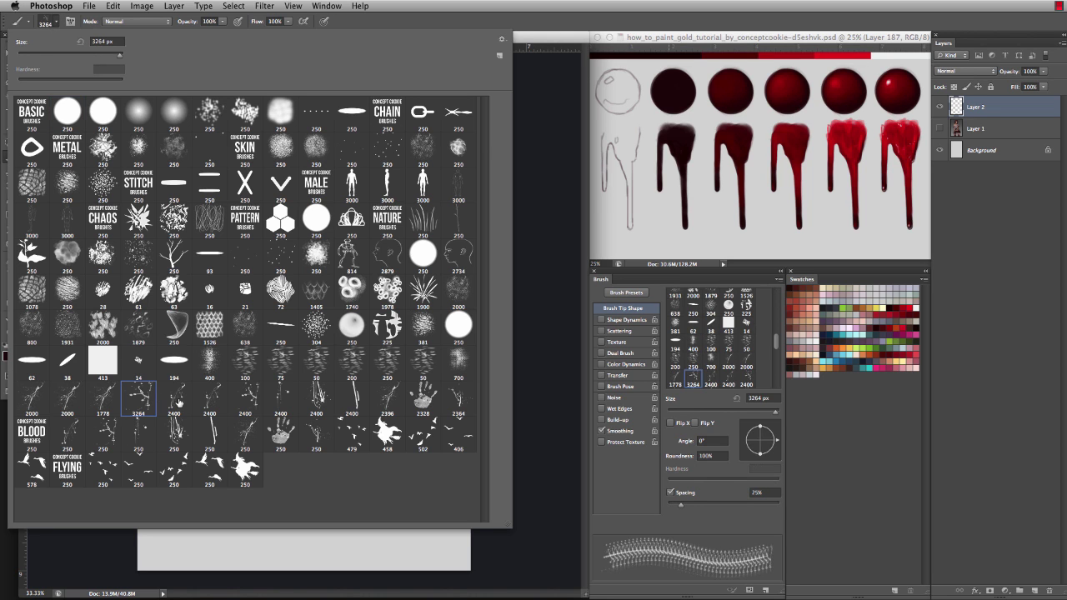
pyautogui.doubleClick(179, 403)
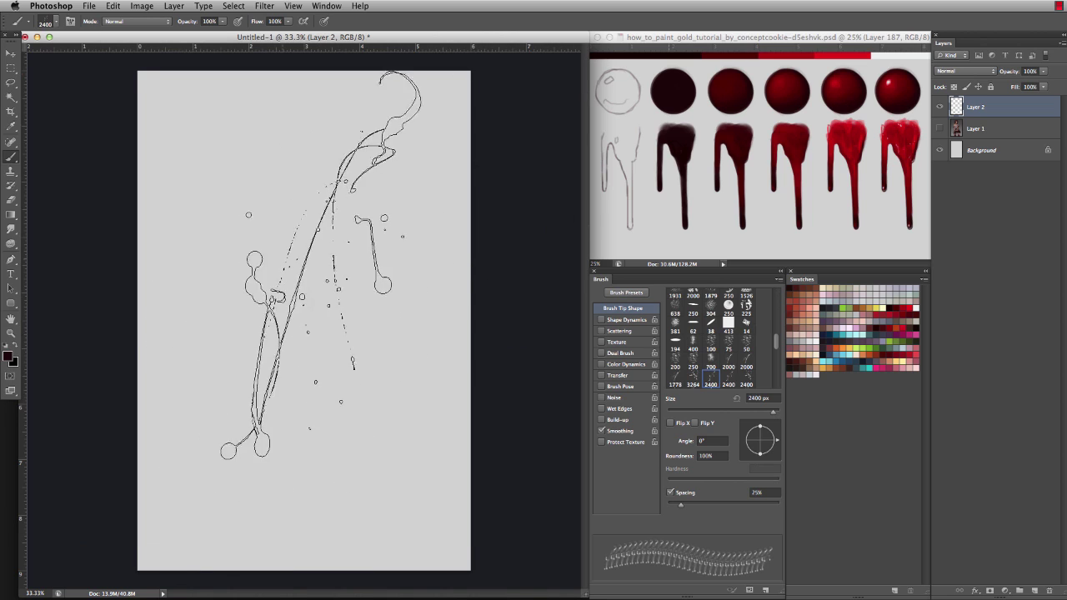
pyautogui.click(341, 318)
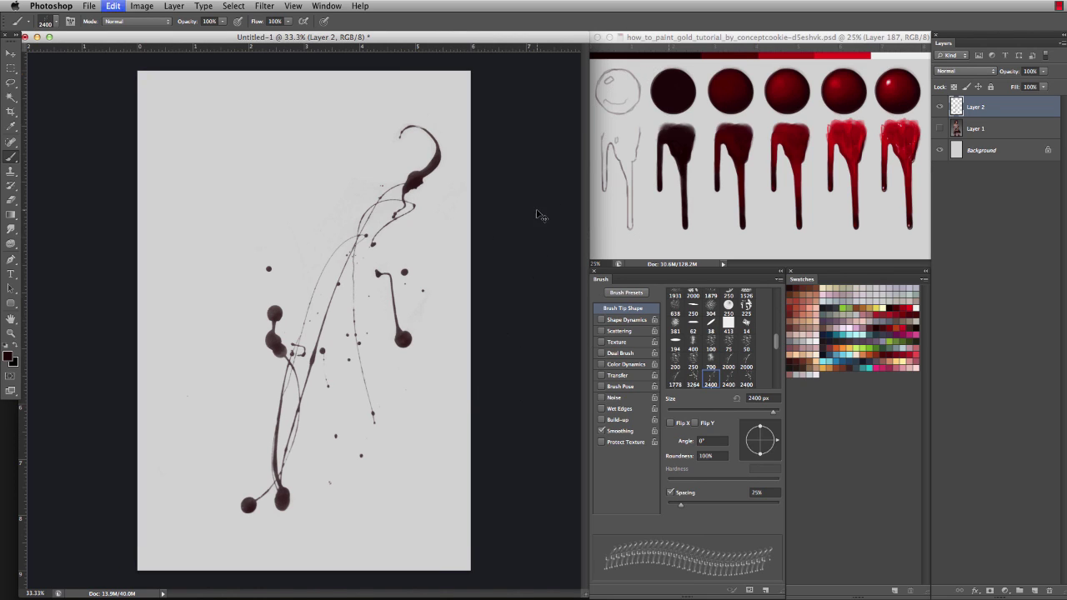
pyautogui.hotkey('ctrl', 'z')
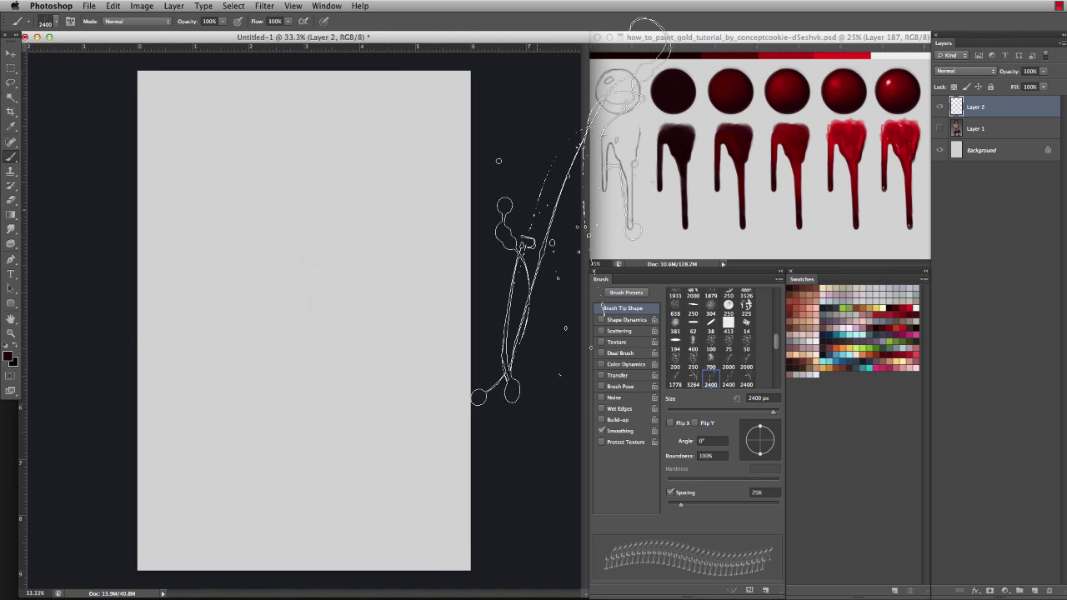
# - Switch to the hard round brush from the Basic set and reduce its size to 16 px
pyautogui.click(55, 23)
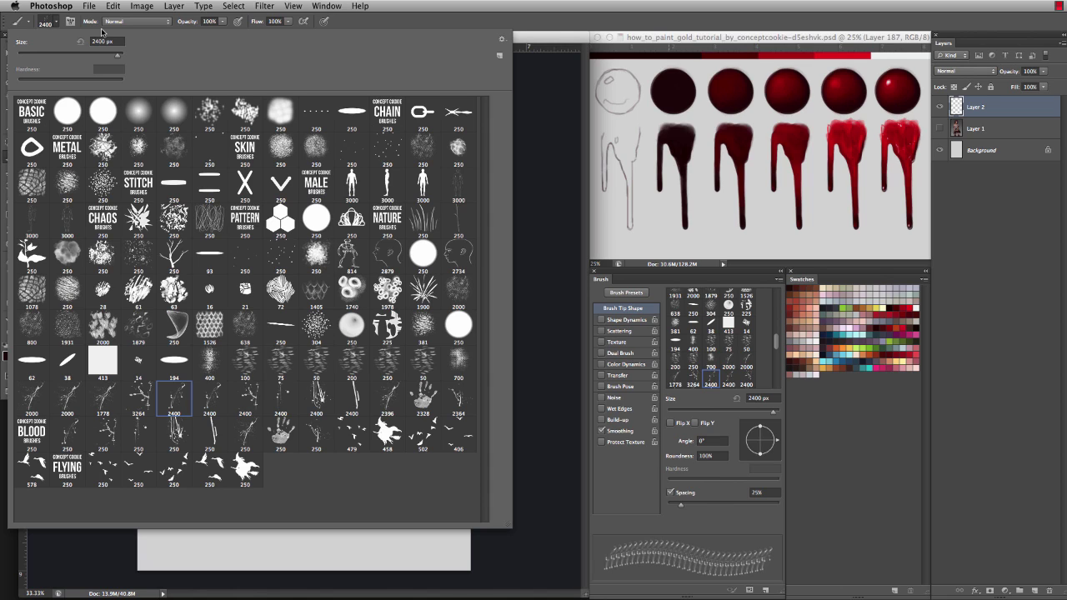
pyautogui.doubleClick(65, 110)
pyautogui.moveTo(348, 293); pyautogui.dragTo(331, 297)
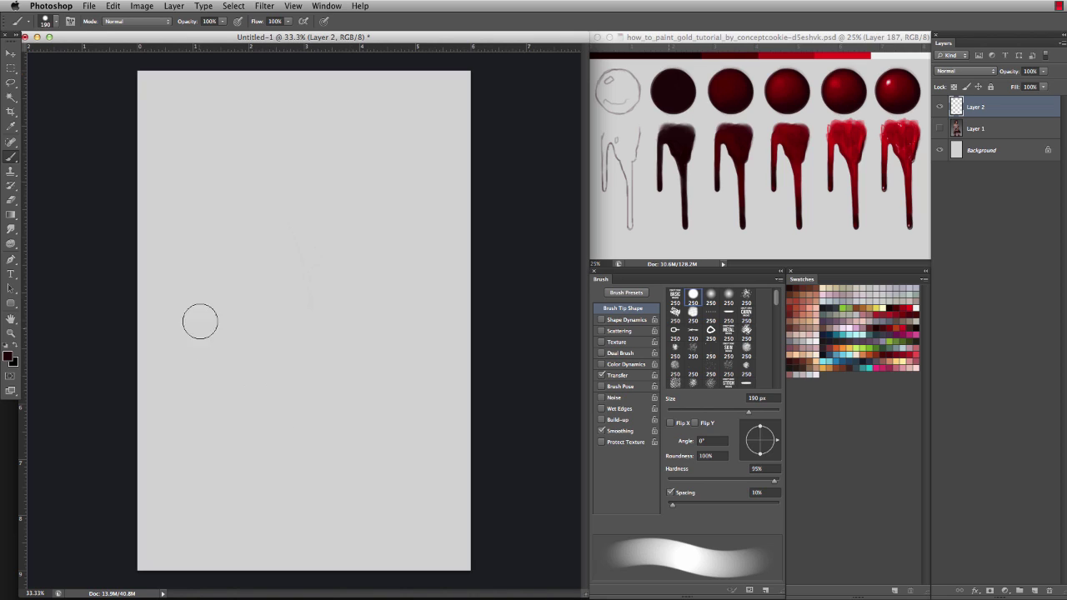
pyautogui.moveTo(297, 267); pyautogui.dragTo(282, 272)
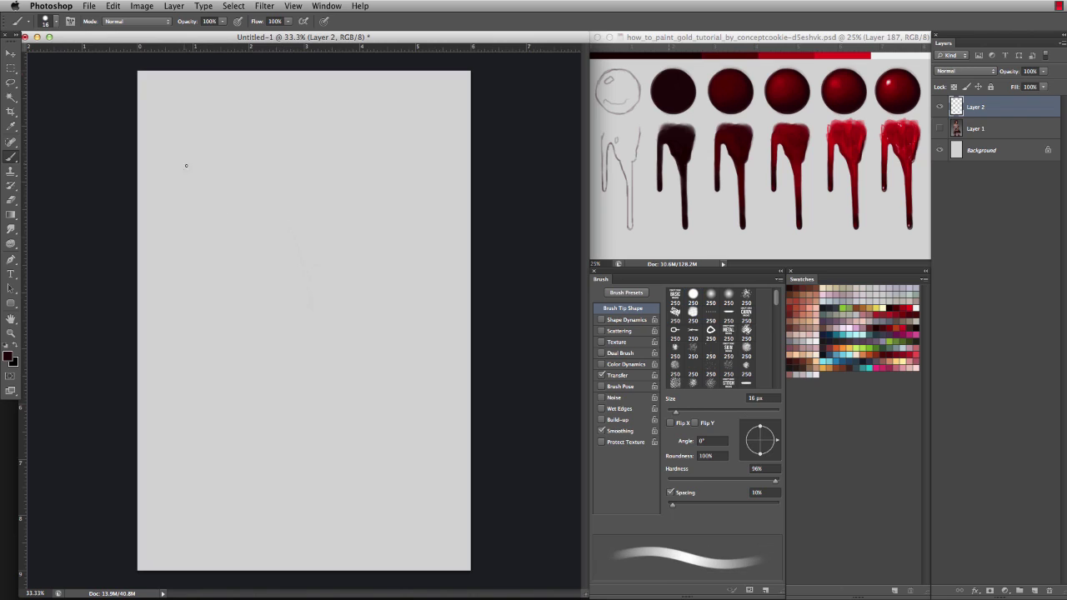
# - Sketch a wavy outline of long hanging drips across the canvas, undoing the first version and redrawing it with narrower drips
pyautogui.moveTo(196, 172)
pyautogui.mouseDown()
pyautogui.moveTo(210, 172)
pyautogui.moveTo(199, 295)
pyautogui.moveTo(250, 405)
pyautogui.moveTo(248, 242)
pyautogui.moveTo(276, 139)
pyautogui.moveTo(315, 327)
pyautogui.moveTo(313, 538)
pyautogui.moveTo(345, 120)
pyautogui.moveTo(389, 260)
pyautogui.moveTo(421, 260)
pyautogui.moveTo(462, 179)
pyautogui.mouseUp()
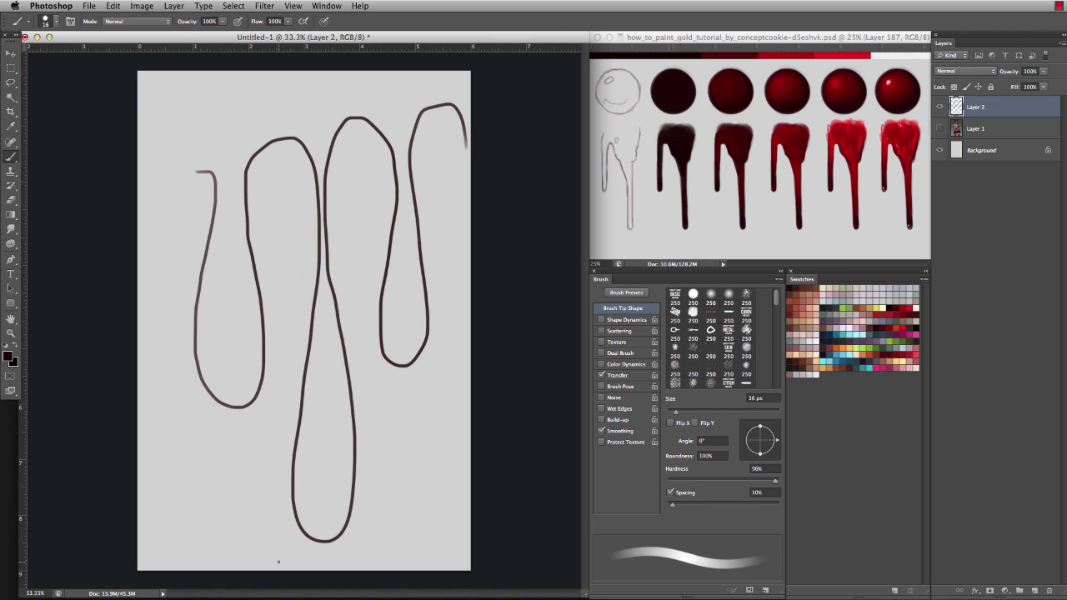
pyautogui.press('super+z')
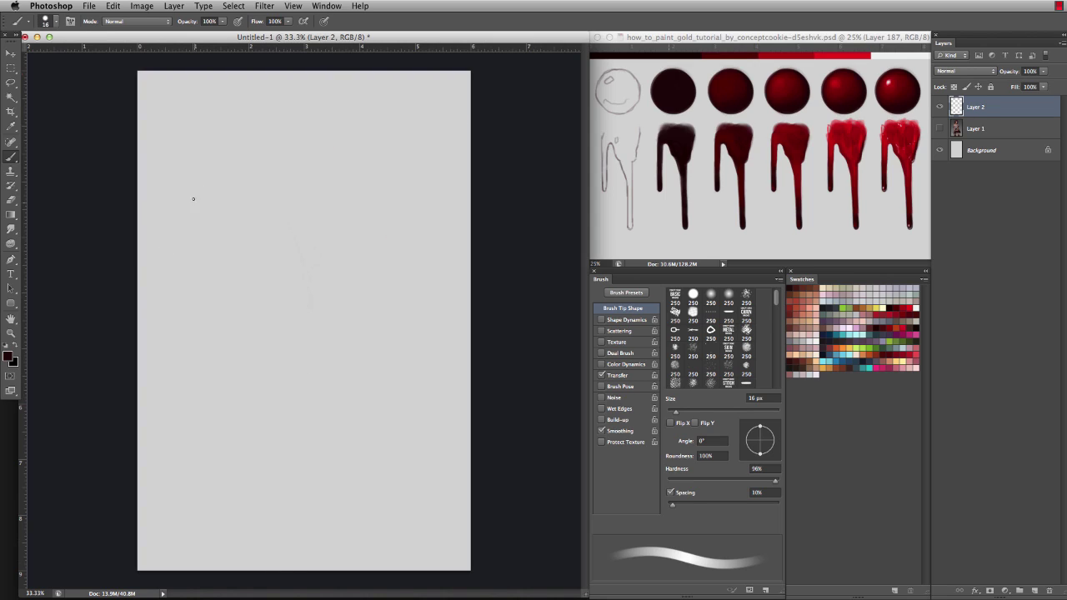
pyautogui.moveTo(204, 178)
pyautogui.mouseDown()
pyautogui.moveTo(226, 140)
pyautogui.moveTo(246, 164)
pyautogui.moveTo(248, 475)
pyautogui.moveTo(255, 524)
pyautogui.moveTo(270, 530)
pyautogui.moveTo(285, 498)
pyautogui.moveTo(305, 132)
pyautogui.moveTo(324, 116)
pyautogui.moveTo(340, 151)
pyautogui.moveTo(341, 256)
pyautogui.moveTo(361, 224)
pyautogui.moveTo(376, 110)
pyautogui.moveTo(405, 103)
pyautogui.moveTo(416, 147)
pyautogui.moveTo(405, 492)
pyautogui.moveTo(416, 521)
pyautogui.moveTo(432, 494)
pyautogui.moveTo(457, 98)
pyautogui.mouseUp()
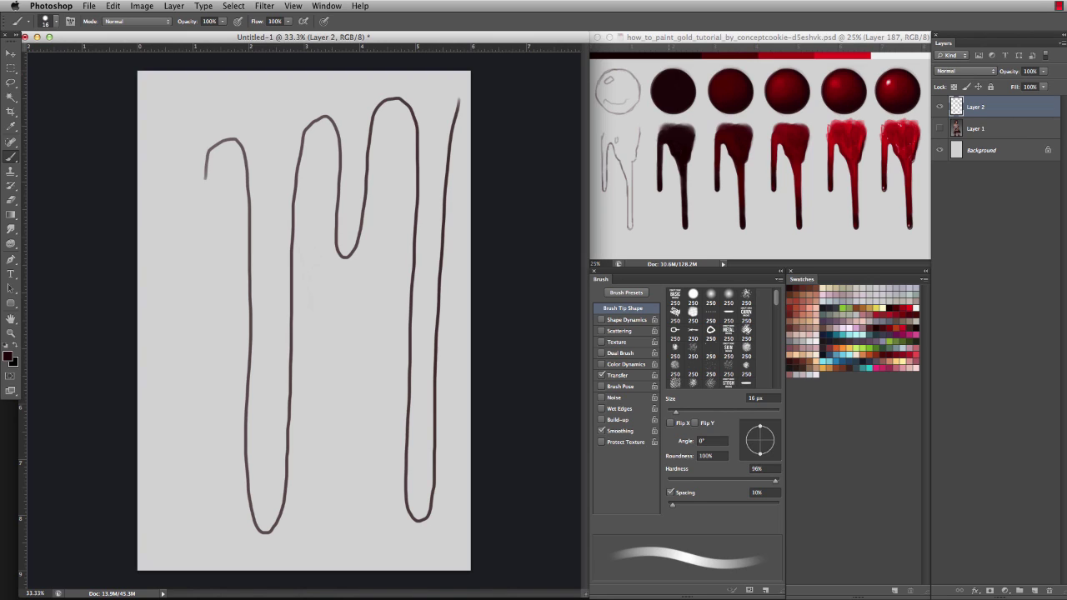
# - Try filling the rightmost long drip with bright red sampled from the reference, using a 123 px brush, and undo it
pyautogui.keyDown('alt'); pyautogui.click(849, 135); pyautogui.keyUp('alt')
pyautogui.press('[')
pyautogui.keyDown('alt'); pyautogui.click(852, 121); pyautogui.keyUp('alt')
pyautogui.keyDown('alt'); pyautogui.click(838, 132); pyautogui.keyUp('alt')
pyautogui.keyDown('ctrl'); pyautogui.keyDown('alt'); pyautogui.moveTo(415, 157); pyautogui.dragTo(428, 159); pyautogui.keyUp('alt'); pyautogui.keyUp('ctrl')
pyautogui.moveTo(419, 104)
pyautogui.mouseDown()
pyautogui.moveTo(429, 515)
pyautogui.moveTo(412, 502)
pyautogui.moveTo(430, 123)
pyautogui.moveTo(441, 111)
pyautogui.moveTo(438, 407)
pyautogui.mouseUp()
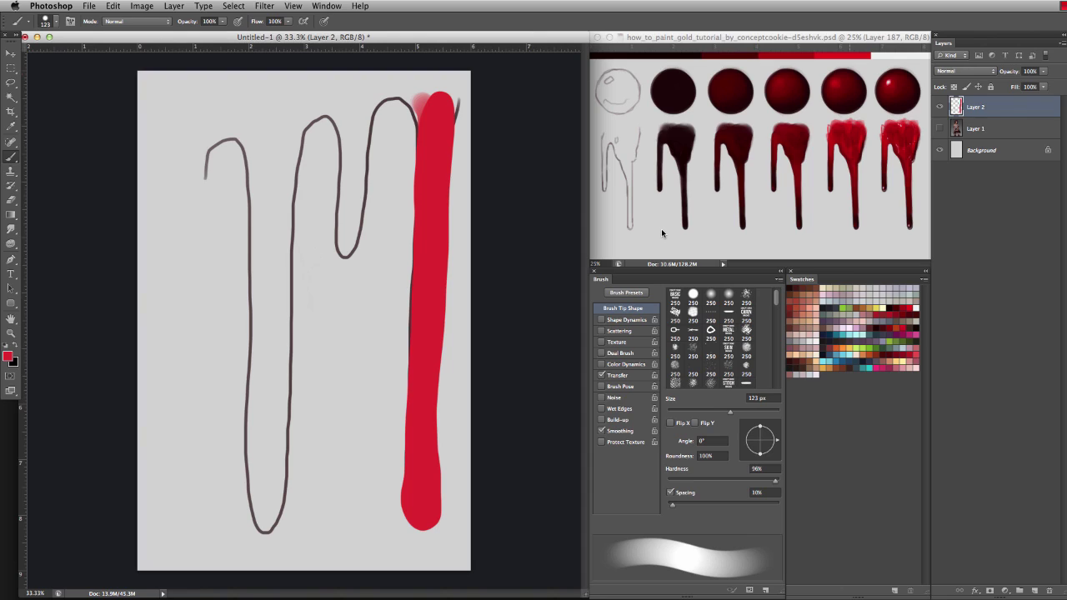
pyautogui.press('super+z')
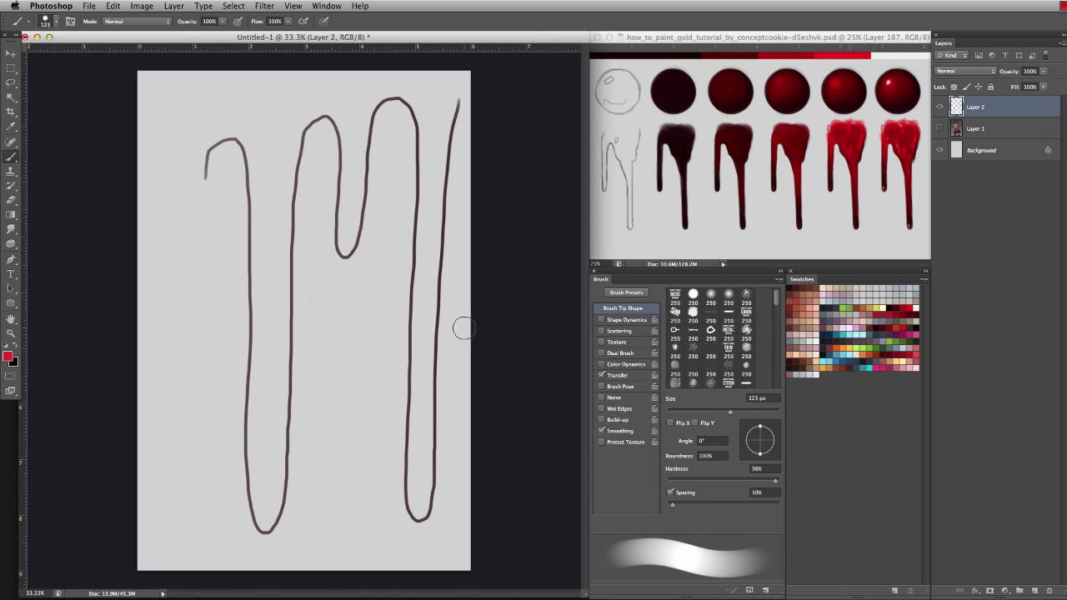
# - Erase the whole drip outline from Layer 2 with a 622 px eraser
pyautogui.moveTo(457, 302); pyautogui.dragTo(508, 297)
pyautogui.press('e')
pyautogui.moveTo(383, 218); pyautogui.dragTo(412, 218)
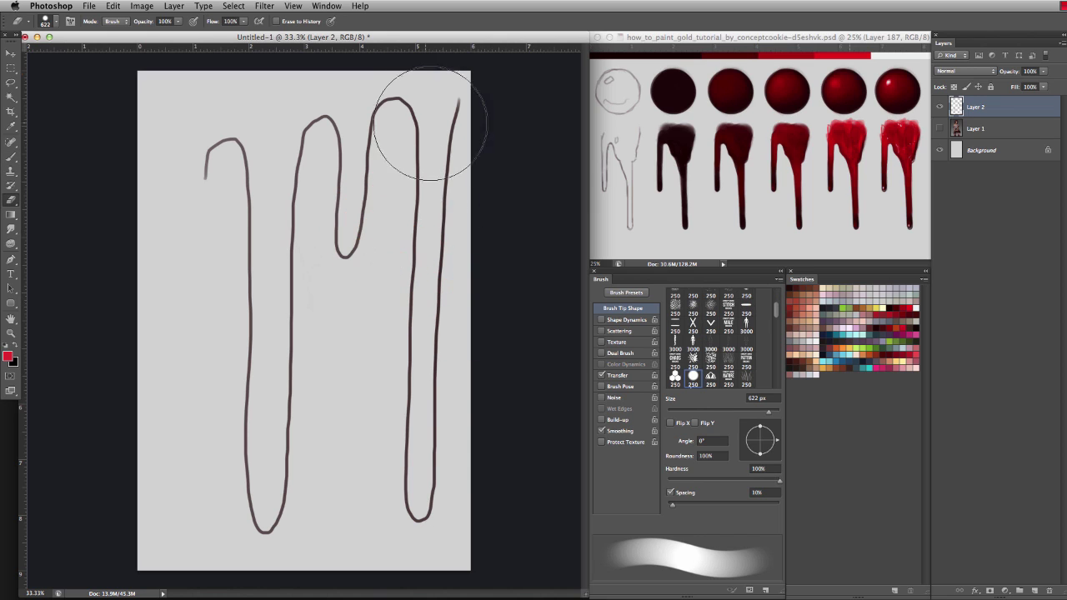
pyautogui.moveTo(440, 119)
pyautogui.mouseDown()
pyautogui.moveTo(414, 518)
pyautogui.moveTo(388, 234)
pyautogui.moveTo(312, 358)
pyautogui.moveTo(186, 186)
pyautogui.mouseUp()
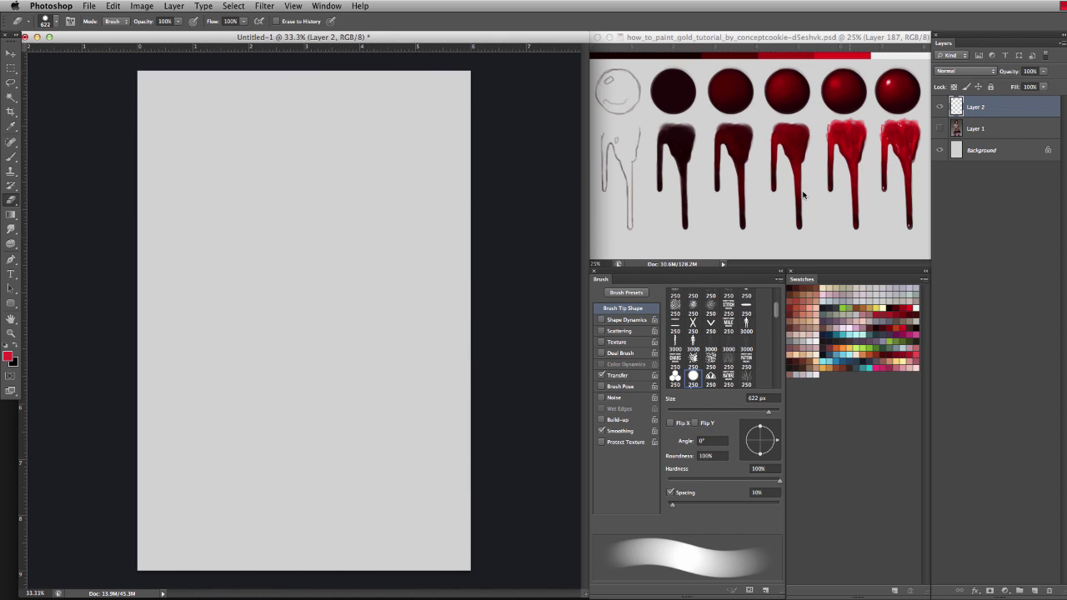
# - Briefly show the character on Layer 1, hide it again and return to the Brush tool
pyautogui.click(939, 129)
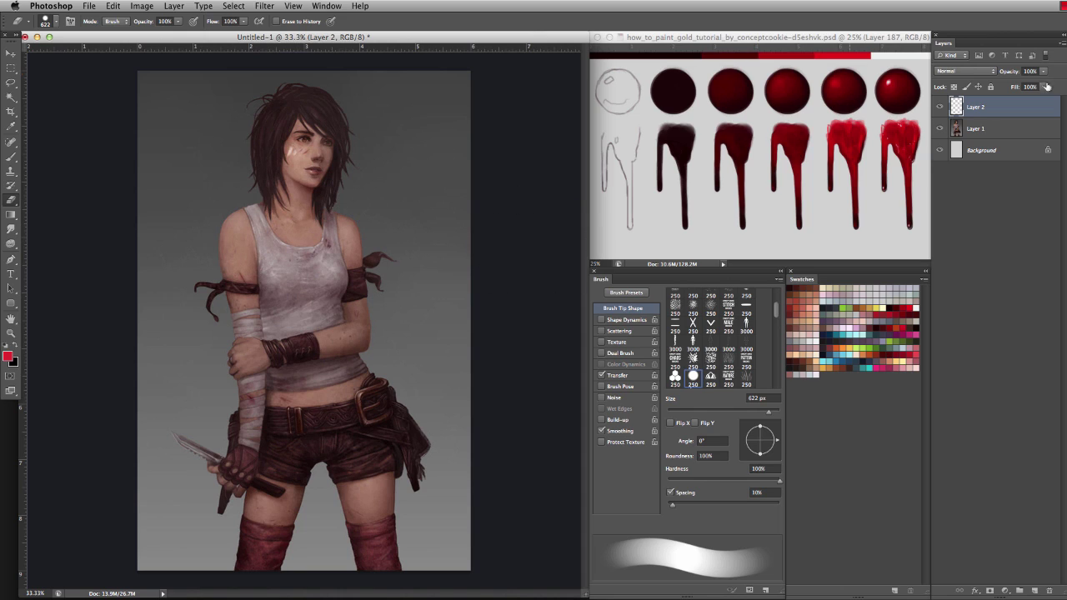
pyautogui.click(940, 128)
pyautogui.moveTo(339, 209); pyautogui.dragTo(302, 213)
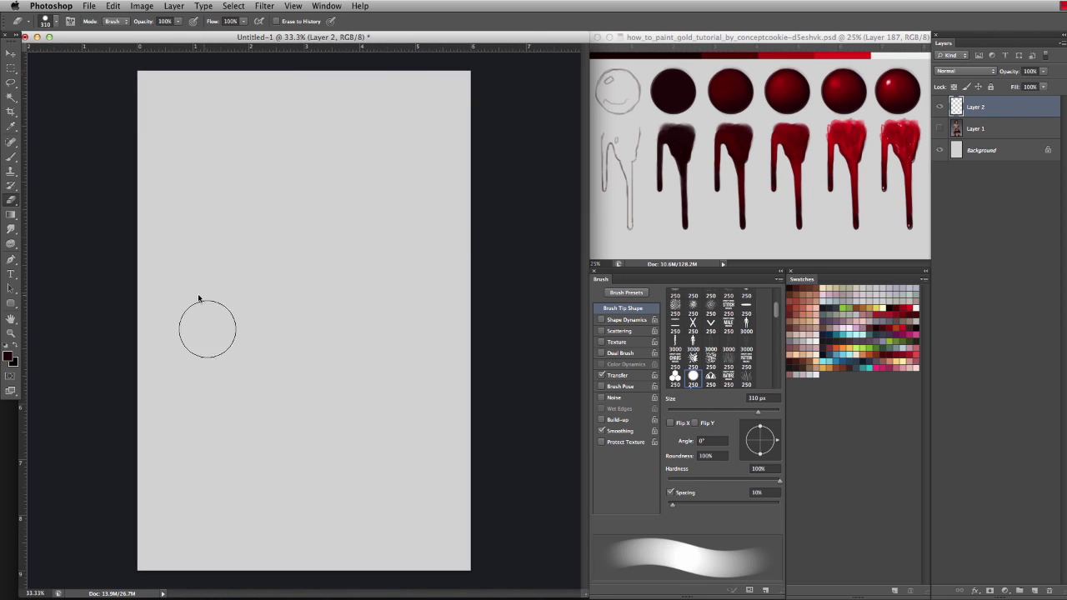
pyautogui.click(11, 156)
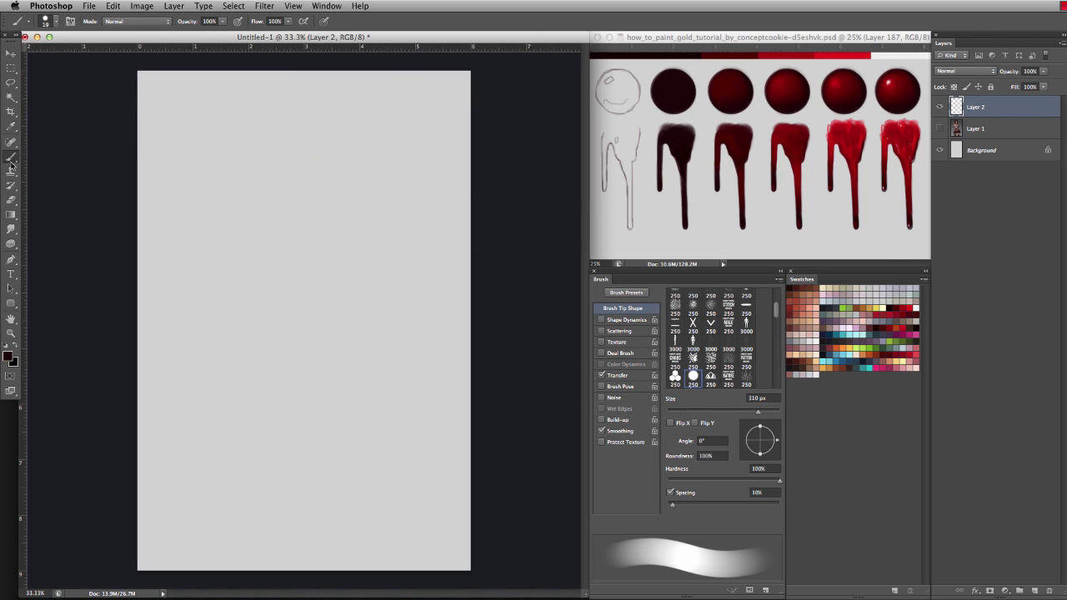
pyautogui.click(619, 101)
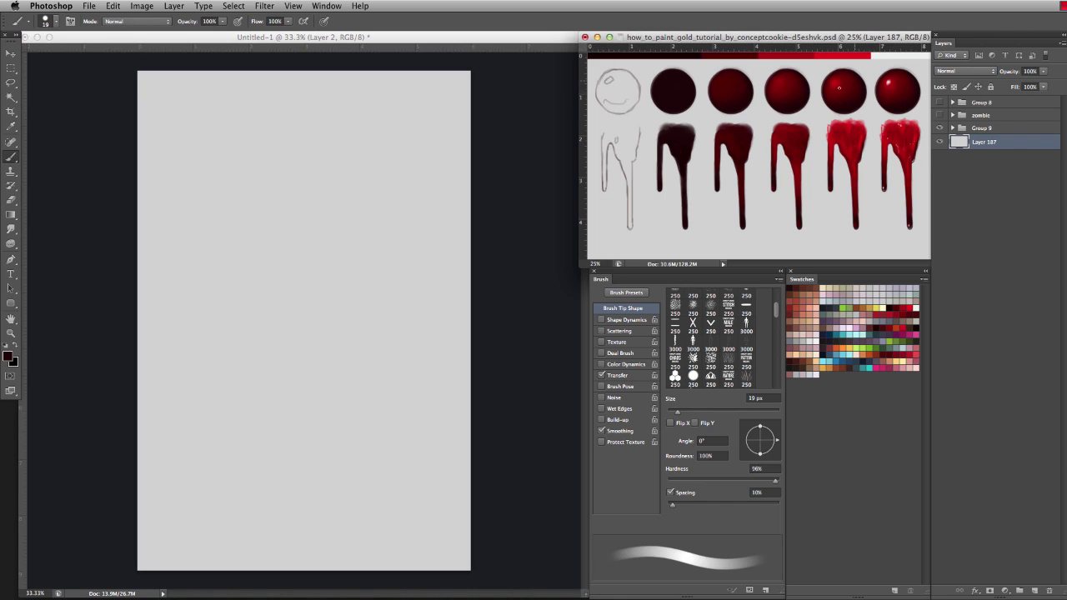
pyautogui.click(281, 231)
pyautogui.click(708, 87)
pyautogui.click(413, 293)
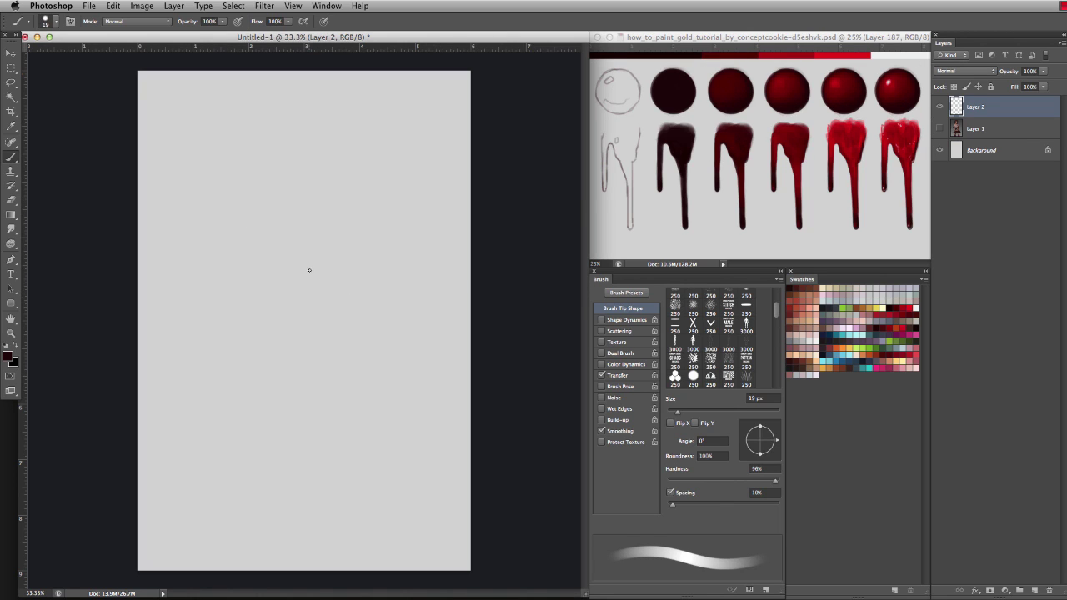
# - Display the brush's Transfer settings and reduce the brush size to 7 px
pyautogui.moveTo(310, 269); pyautogui.dragTo(377, 288)
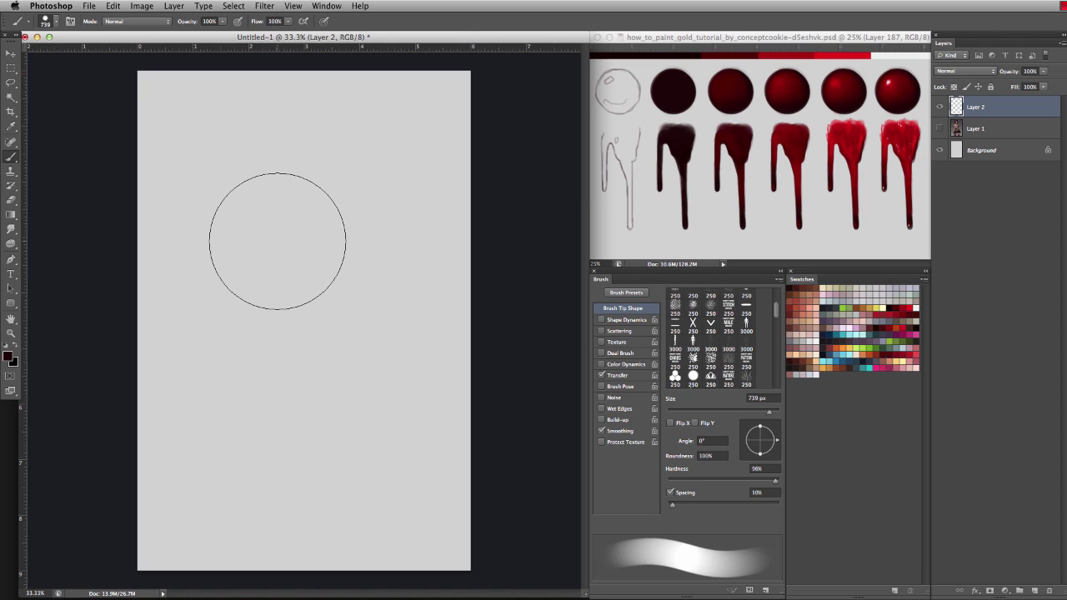
pyautogui.click(619, 376)
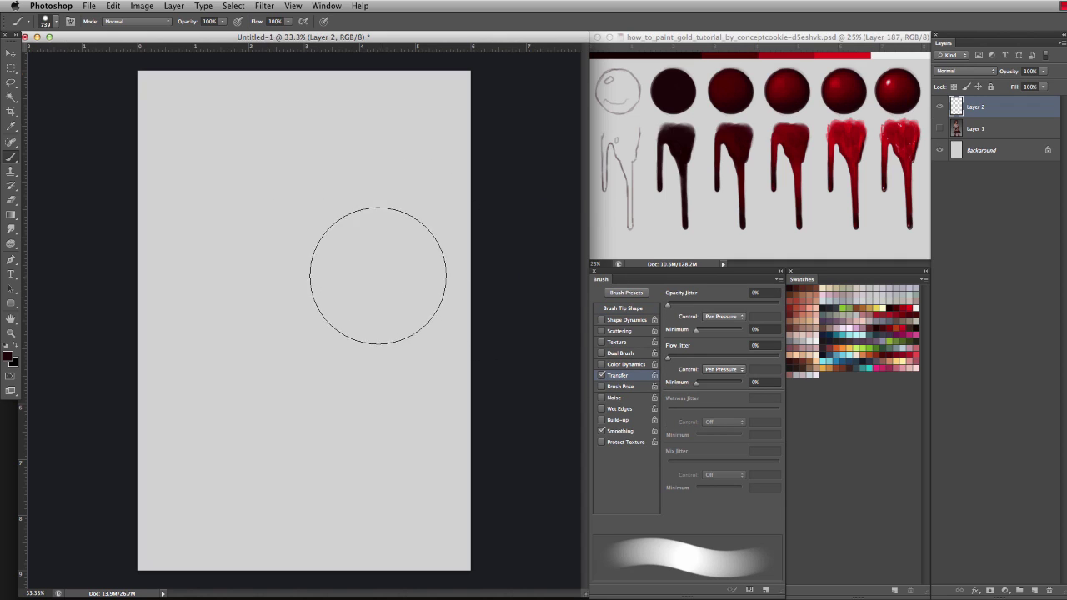
pyautogui.moveTo(377, 275)
pyautogui.mouseDown()
pyautogui.moveTo(326, 279)
pyautogui.moveTo(324, 267)
pyautogui.mouseUp()
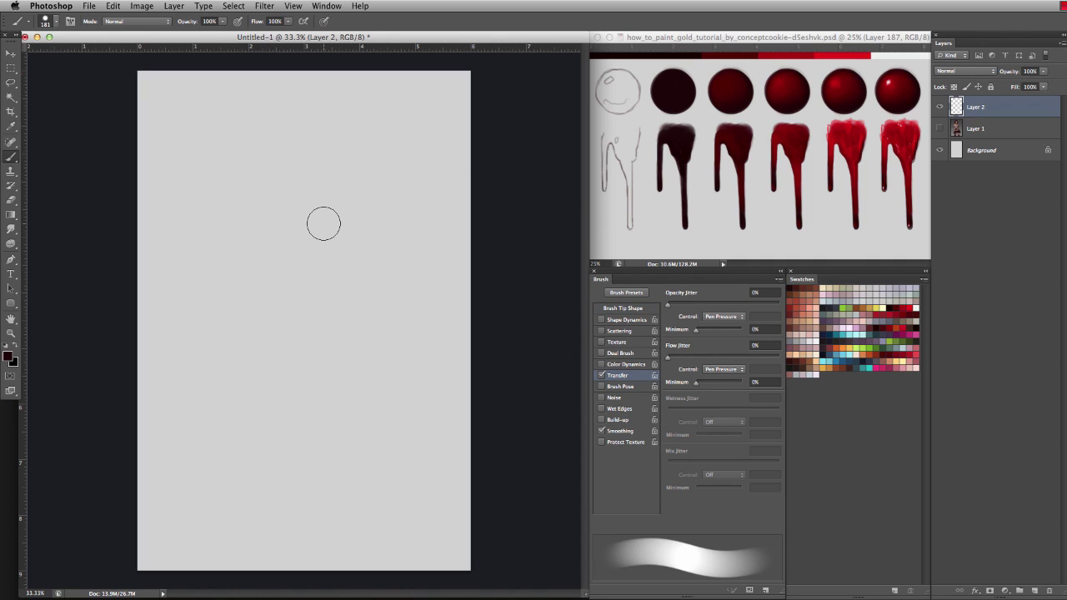
pyautogui.moveTo(298, 199); pyautogui.dragTo(262, 222)
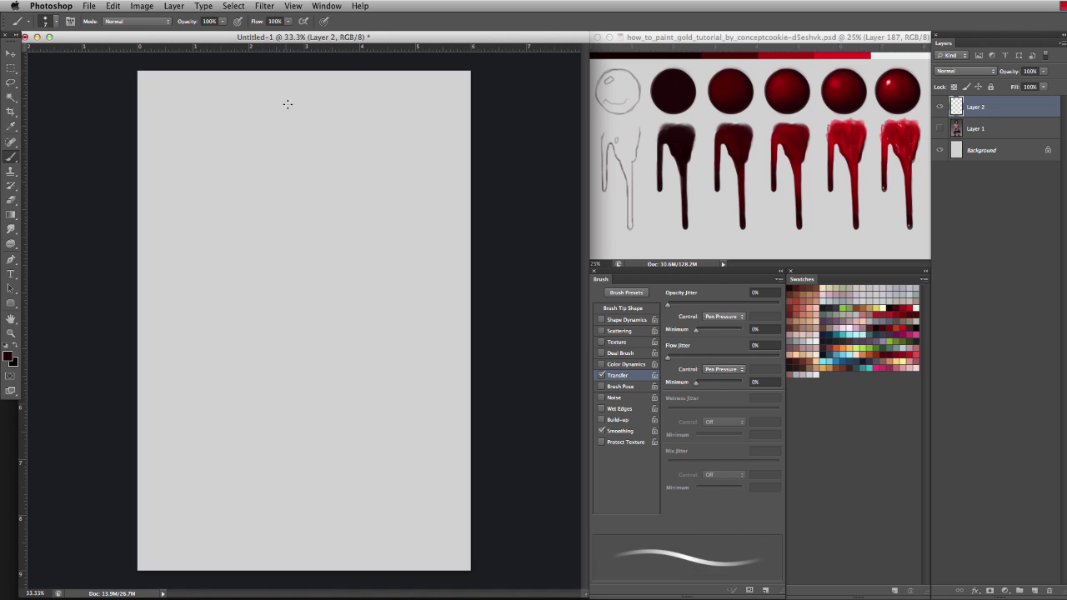
# - Sketch the sphere's circular outline in the upper part of the canvas on Layer 2 with a 13 px brush
pyautogui.moveTo(288, 104)
pyautogui.mouseDown()
pyautogui.moveTo(326, 111)
pyautogui.moveTo(321, 133)
pyautogui.moveTo(347, 121)
pyautogui.moveTo(367, 148)
pyautogui.mouseUp()
pyautogui.press('super+z')
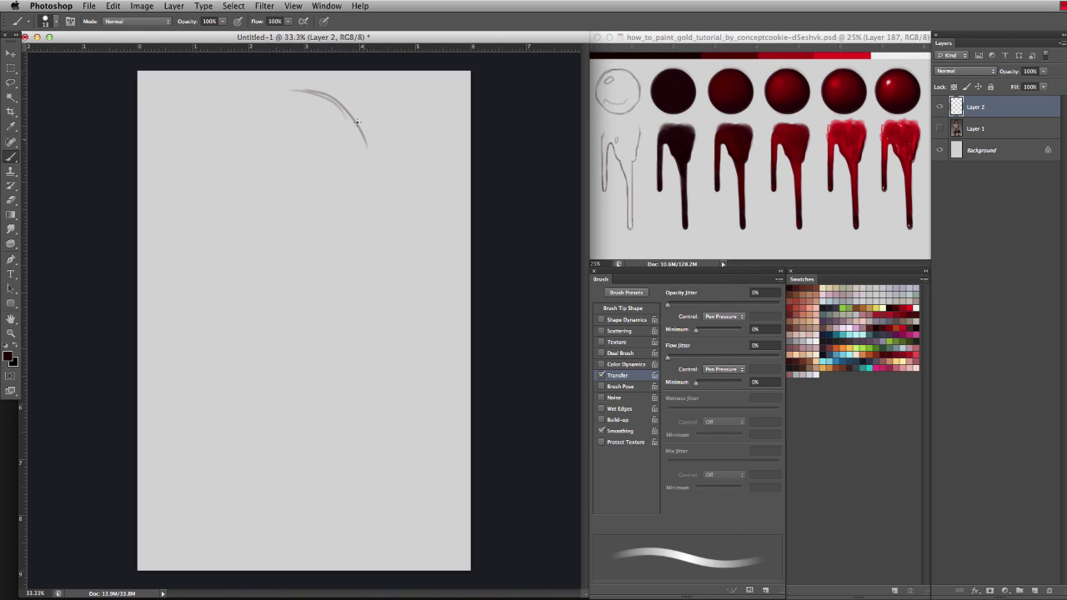
pyautogui.moveTo(338, 102)
pyautogui.mouseDown()
pyautogui.moveTo(368, 175)
pyautogui.moveTo(357, 200)
pyautogui.mouseUp()
pyautogui.moveTo(307, 91)
pyautogui.mouseDown()
pyautogui.moveTo(275, 99)
pyautogui.moveTo(247, 145)
pyautogui.mouseUp()
pyautogui.moveTo(257, 109); pyautogui.dragTo(239, 170)
pyautogui.press('super+z')
pyautogui.moveTo(259, 107); pyautogui.dragTo(242, 180)
pyautogui.moveTo(249, 135)
pyautogui.mouseDown()
pyautogui.moveTo(239, 175)
pyautogui.moveTo(250, 171)
pyautogui.moveTo(241, 173)
pyautogui.moveTo(254, 202)
pyautogui.moveTo(279, 221)
pyautogui.moveTo(263, 205)
pyautogui.moveTo(322, 220)
pyautogui.mouseUp()
pyautogui.moveTo(360, 190)
pyautogui.mouseDown()
pyautogui.moveTo(325, 224)
pyautogui.moveTo(298, 222)
pyautogui.moveTo(340, 210)
pyautogui.mouseUp()
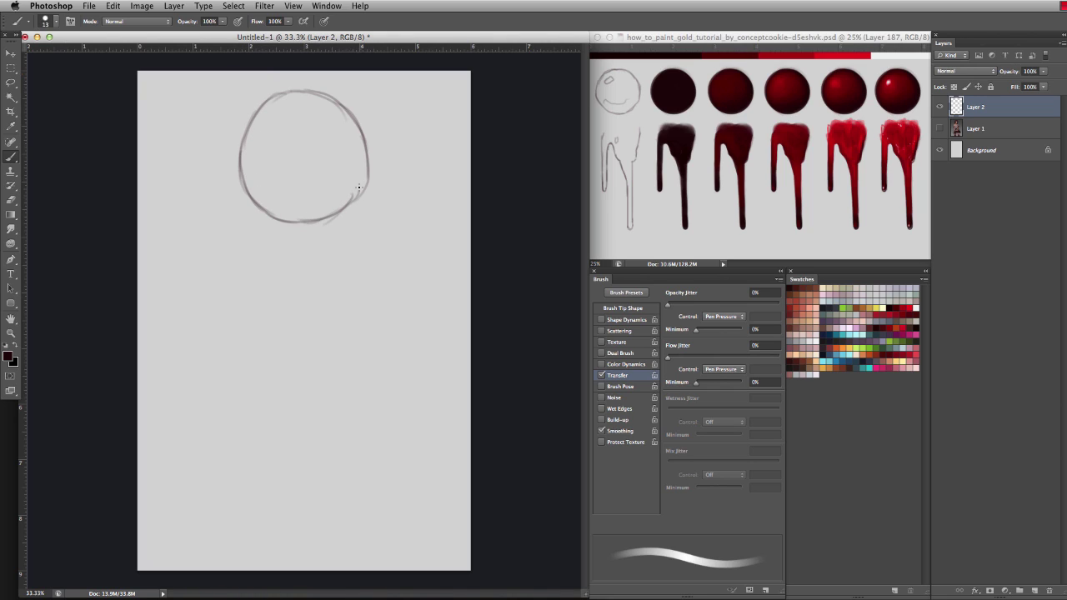
pyautogui.moveTo(370, 170); pyautogui.dragTo(338, 211)
# - Sketch the left drip, the curve between the drips and the longer right drip below the circle with an 18 px brush
pyautogui.moveTo(299, 181)
pyautogui.mouseDown()
pyautogui.moveTo(317, 186)
pyautogui.moveTo(298, 190)
pyautogui.mouseUp()
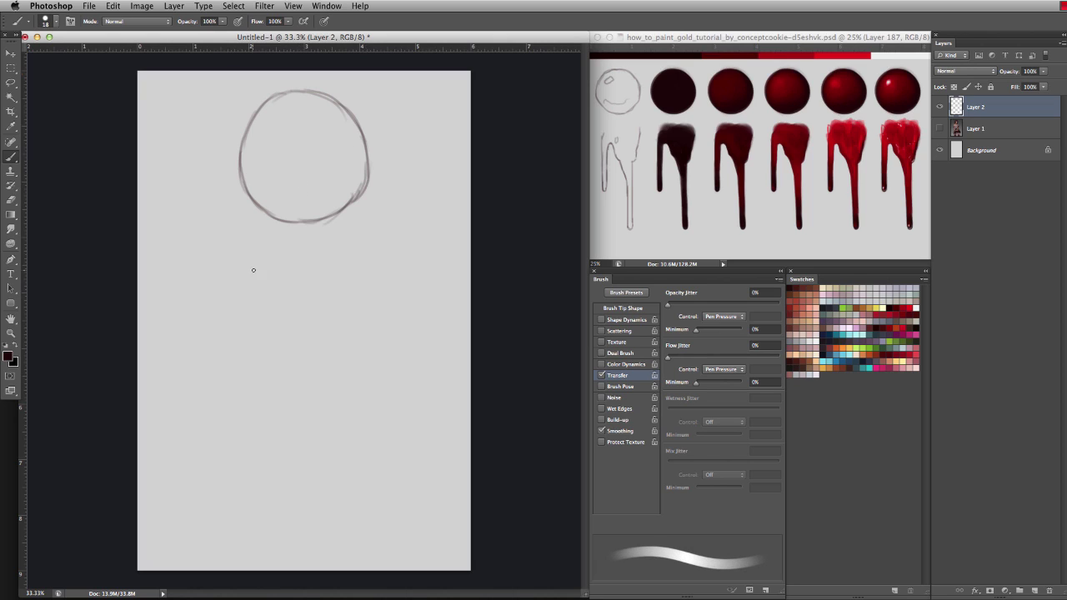
pyautogui.moveTo(252, 279)
pyautogui.mouseDown()
pyautogui.moveTo(246, 262)
pyautogui.moveTo(246, 319)
pyautogui.mouseUp()
pyautogui.hotkey('ctrl', 'z')
pyautogui.moveTo(245, 250)
pyautogui.mouseDown()
pyautogui.moveTo(246, 451)
pyautogui.moveTo(260, 278)
pyautogui.moveTo(278, 288)
pyautogui.moveTo(310, 369)
pyautogui.mouseUp()
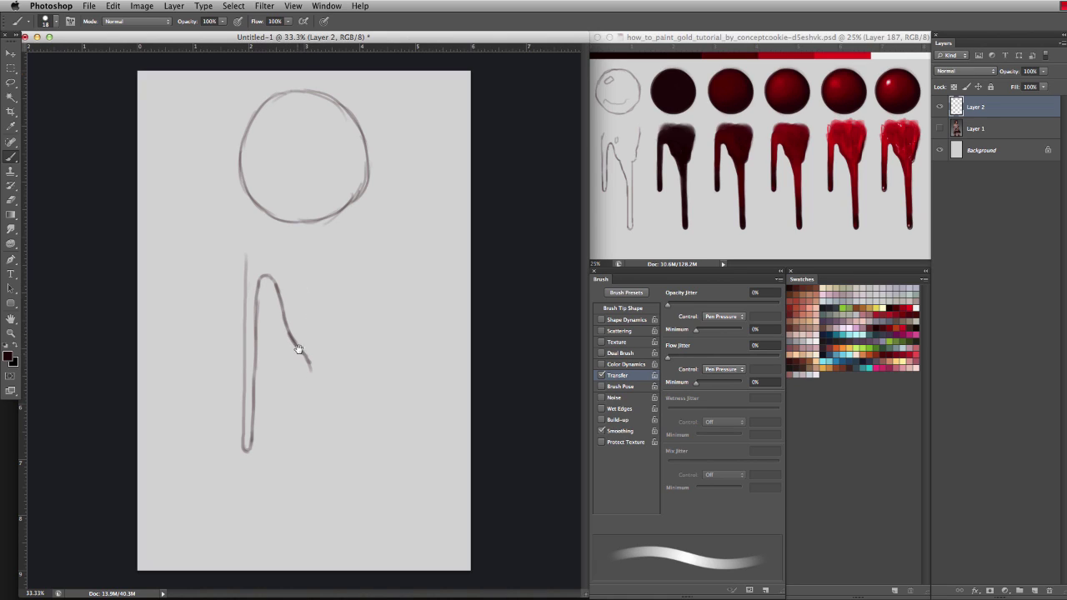
pyautogui.moveTo(310, 369); pyautogui.dragTo(310, 427)
pyautogui.press('super+z')
pyautogui.moveTo(310, 371)
pyautogui.mouseDown()
pyautogui.moveTo(309, 530)
pyautogui.moveTo(318, 531)
pyautogui.moveTo(329, 310)
pyautogui.mouseUp()
pyautogui.press('super+z')
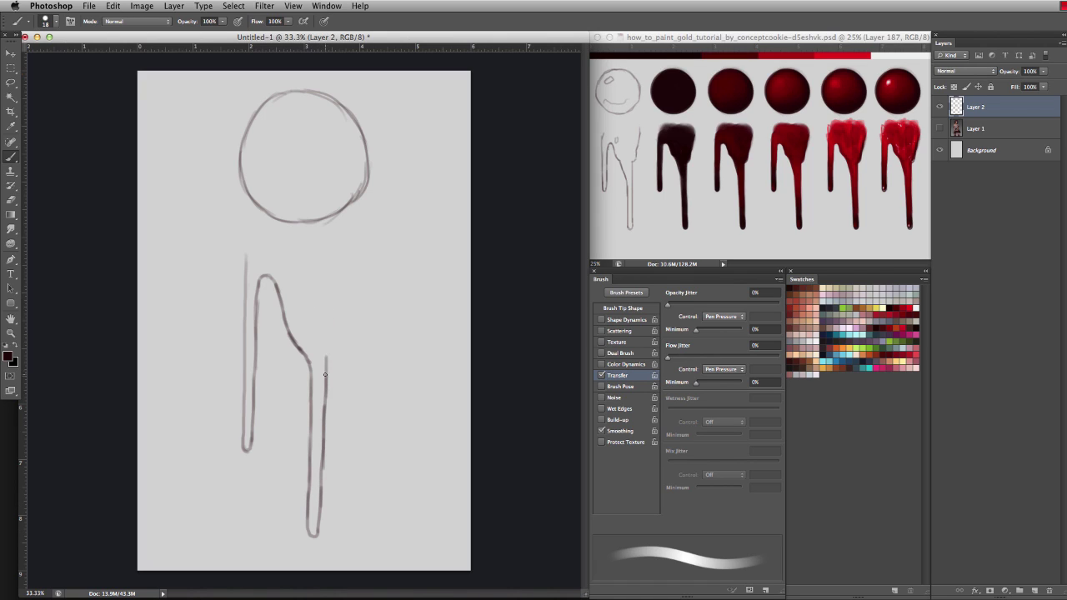
# - Complete the drip outline by drawing its wavy right edge up from the long drip, redoing unsatisfactory strokes
pyautogui.moveTo(326, 368); pyautogui.dragTo(328, 302)
pyautogui.moveTo(329, 339)
pyautogui.mouseDown()
pyautogui.moveTo(330, 275)
pyautogui.moveTo(331, 306)
pyautogui.mouseUp()
pyautogui.press('alt+super+z')
pyautogui.press('alt+super+z')
pyautogui.press('alt+super+z')
pyautogui.moveTo(324, 360); pyautogui.dragTo(355, 252)
# - Lasso the drip sketch, rotate it about -2.41 degrees and shift it slightly right and down beneath the circle
pyautogui.click(11, 82)
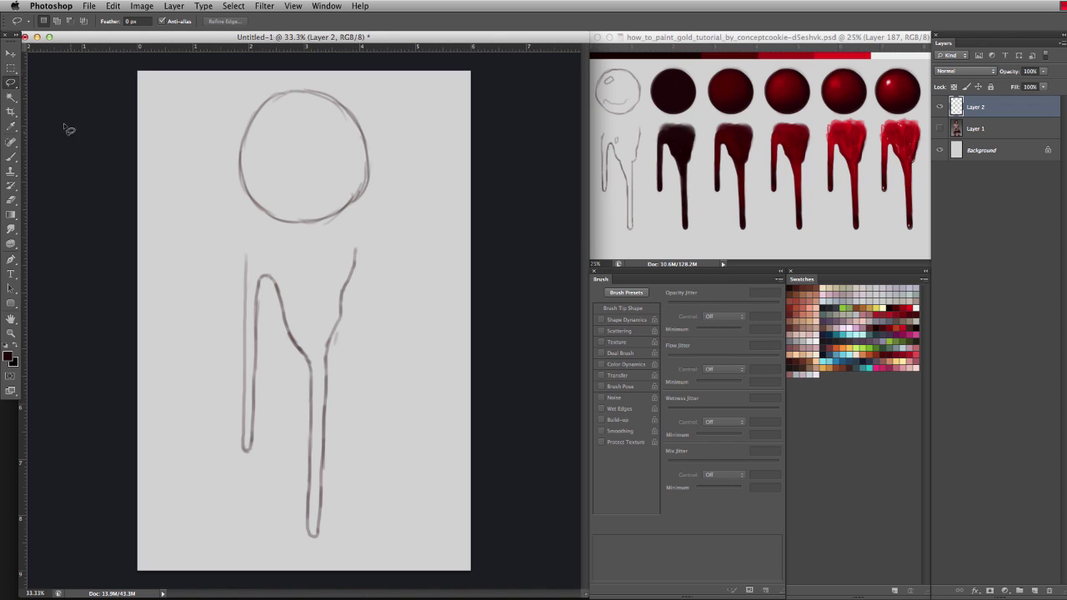
pyautogui.moveTo(211, 237)
pyautogui.mouseDown()
pyautogui.moveTo(218, 537)
pyautogui.moveTo(362, 554)
pyautogui.moveTo(409, 353)
pyautogui.moveTo(394, 242)
pyautogui.moveTo(227, 237)
pyautogui.mouseUp()
pyautogui.click(11, 55)
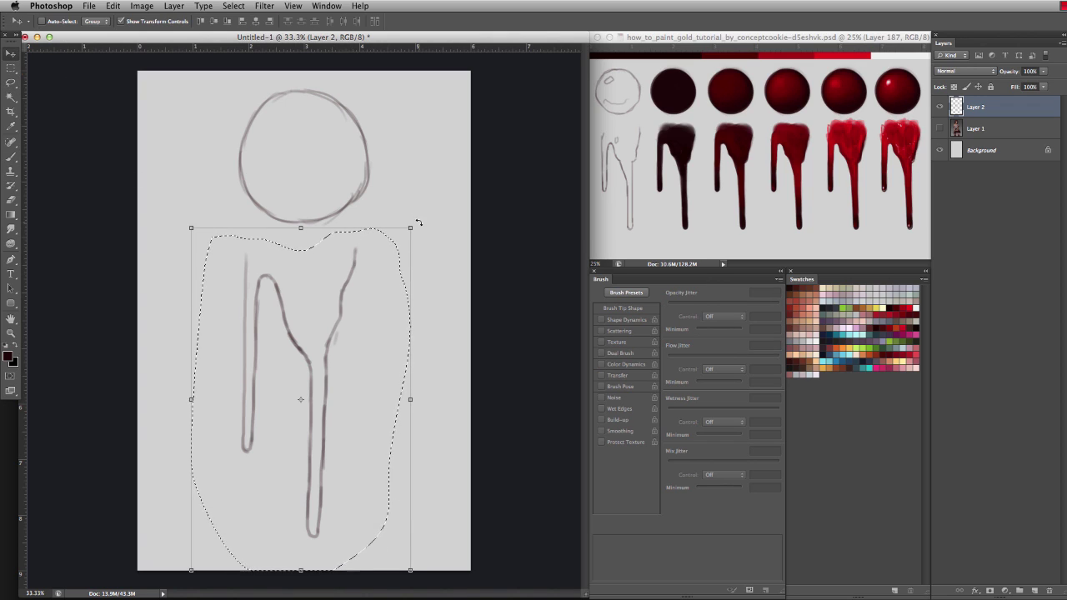
pyautogui.moveTo(416, 219); pyautogui.dragTo(419, 205)
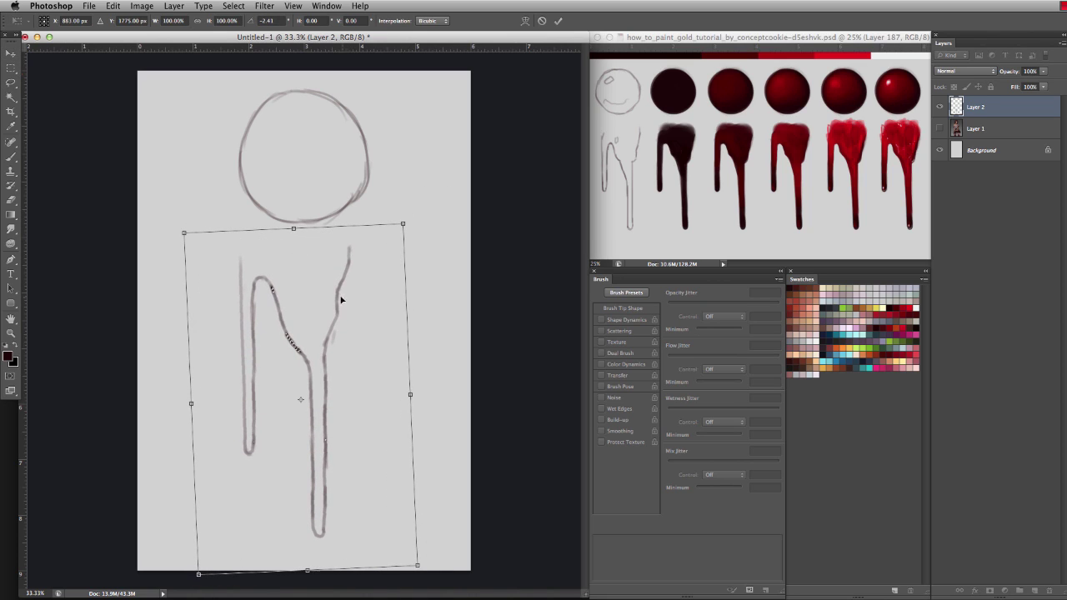
pyautogui.moveTo(338, 296); pyautogui.dragTo(336, 294)
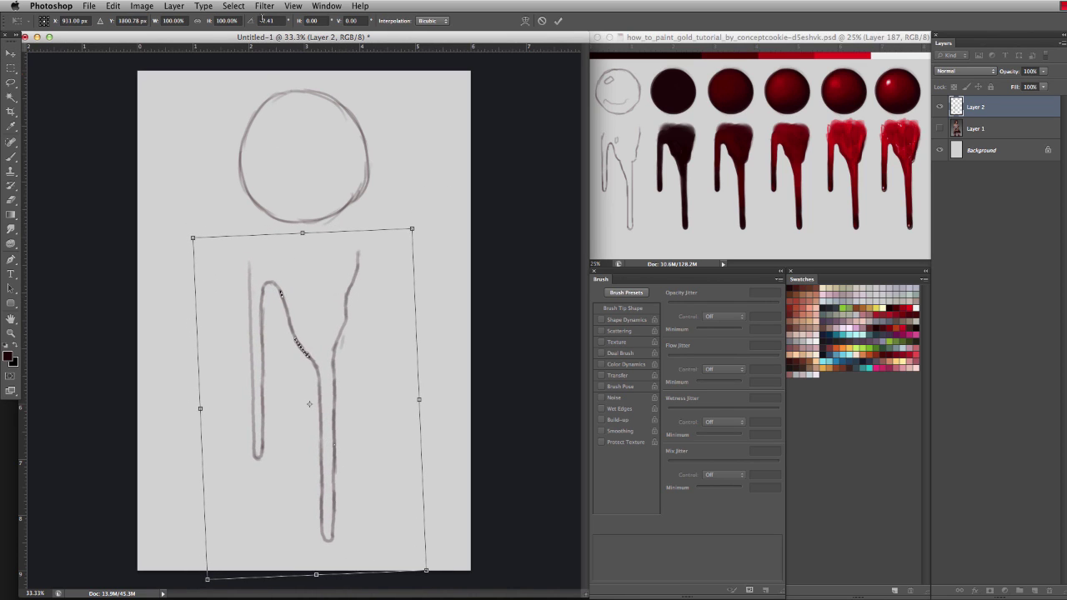
pyautogui.press('Return')
# - Paint a small dark maroon colour sample to the right of the sphere with a 72 px brush
pyautogui.press('b')
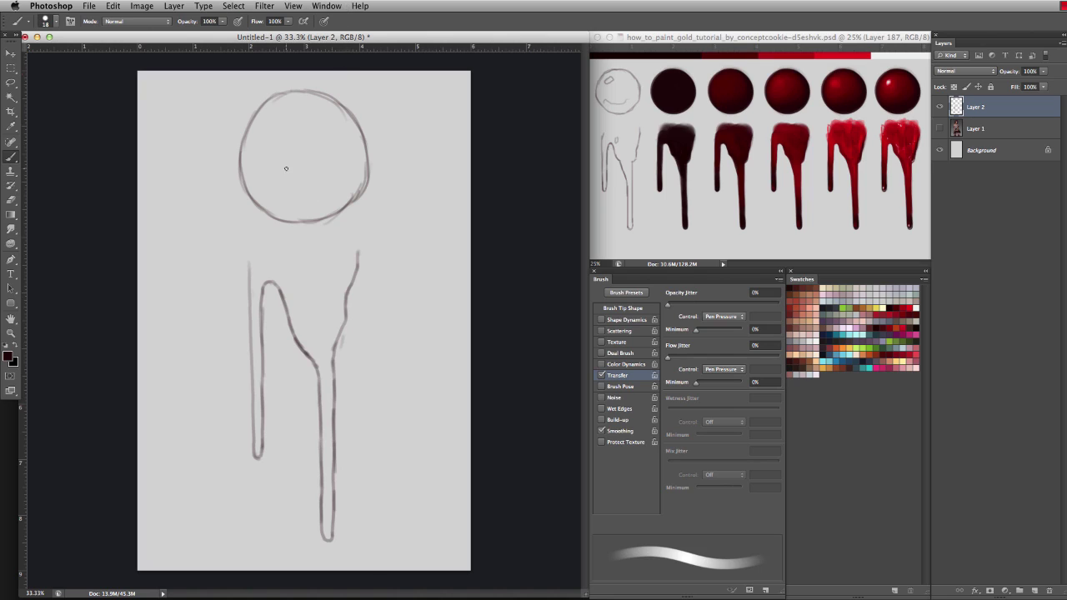
pyautogui.moveTo(409, 200); pyautogui.dragTo(418, 207)
pyautogui.moveTo(428, 124)
pyautogui.mouseDown()
pyautogui.moveTo(439, 104)
pyautogui.moveTo(435, 115)
pyautogui.moveTo(429, 108)
pyautogui.mouseUp()
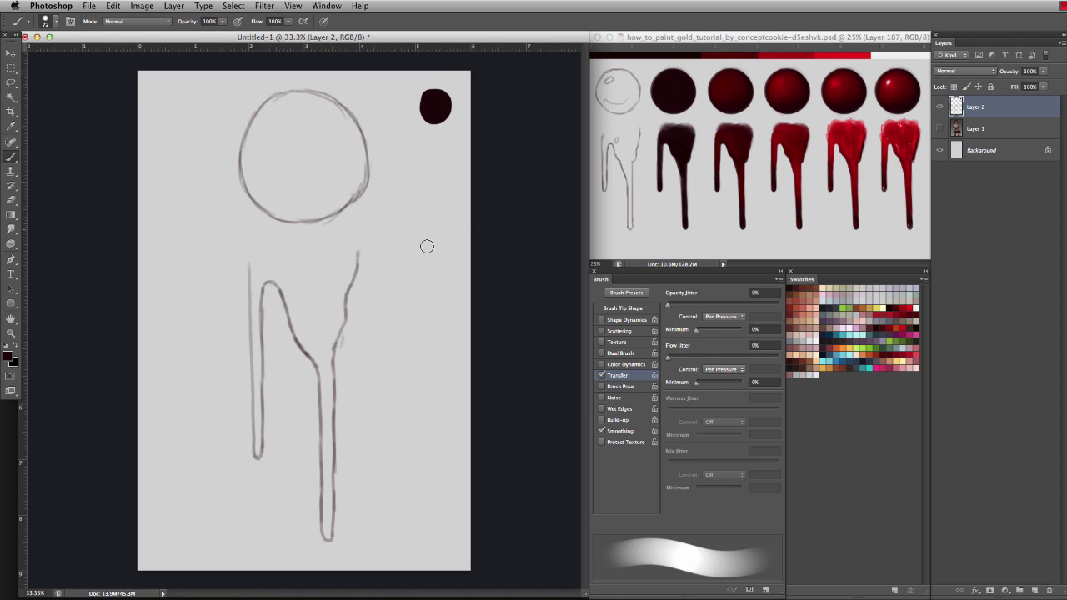
# - Sketch the highlight and curved reflection inside the circle and small highlight shapes in the drip, checking the reference document
pyautogui.moveTo(339, 162); pyautogui.dragTo(333, 162)
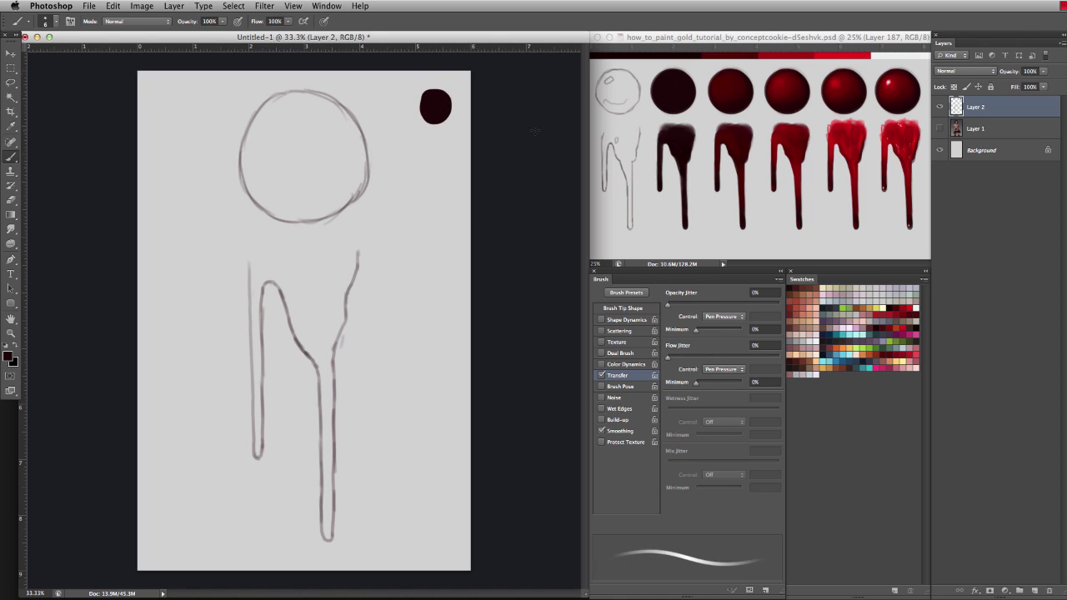
pyautogui.moveTo(272, 121)
pyautogui.mouseDown()
pyautogui.moveTo(269, 130)
pyautogui.moveTo(287, 131)
pyautogui.moveTo(272, 116)
pyautogui.mouseUp()
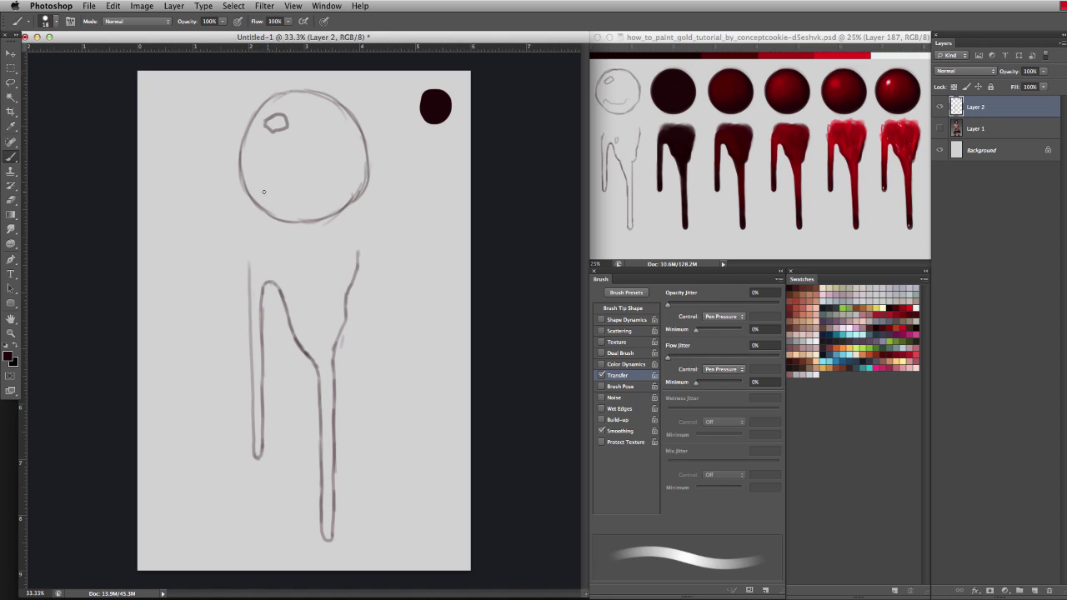
pyautogui.moveTo(265, 174)
pyautogui.mouseDown()
pyautogui.moveTo(297, 187)
pyautogui.moveTo(354, 188)
pyautogui.mouseUp()
pyautogui.moveTo(288, 278); pyautogui.dragTo(287, 282)
pyautogui.click(900, 170)
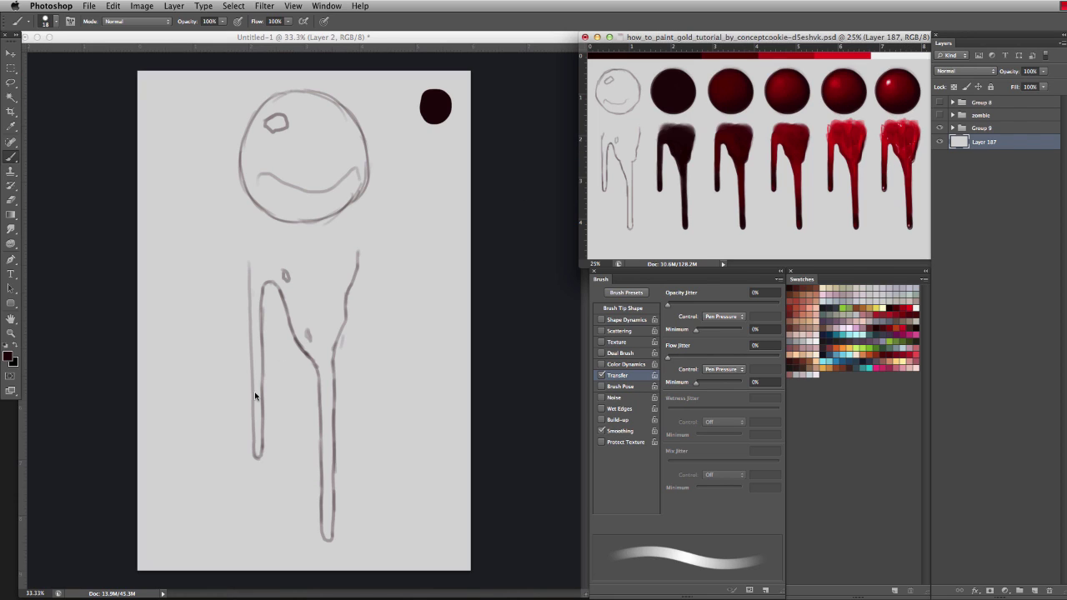
pyautogui.click(301, 329)
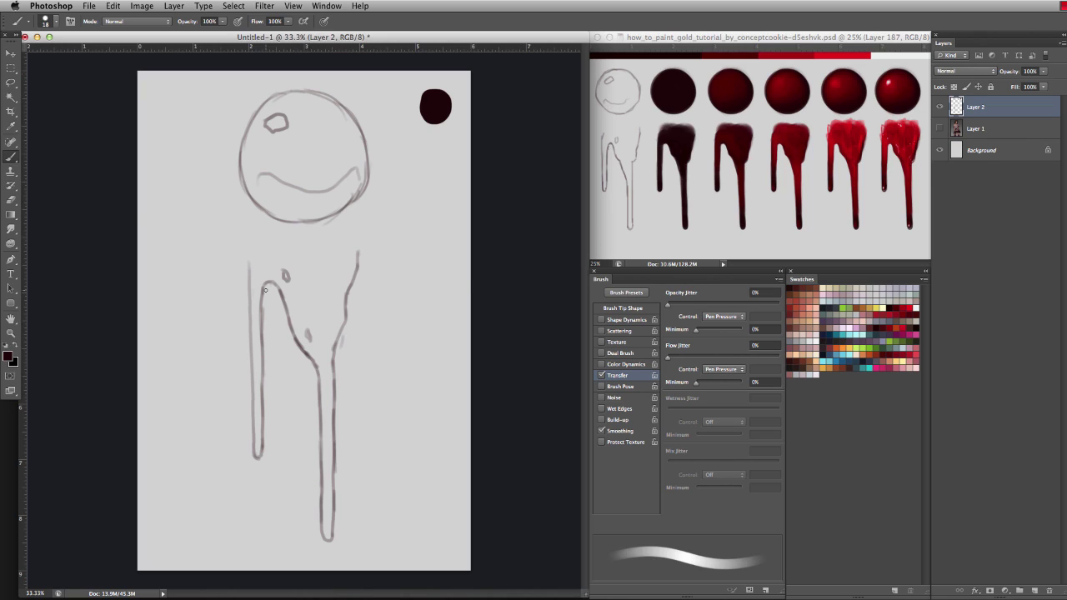
# - Fill the left drip with dark maroon from top to tip using a 60 px brush
pyautogui.moveTo(285, 294); pyautogui.dragTo(397, 269)
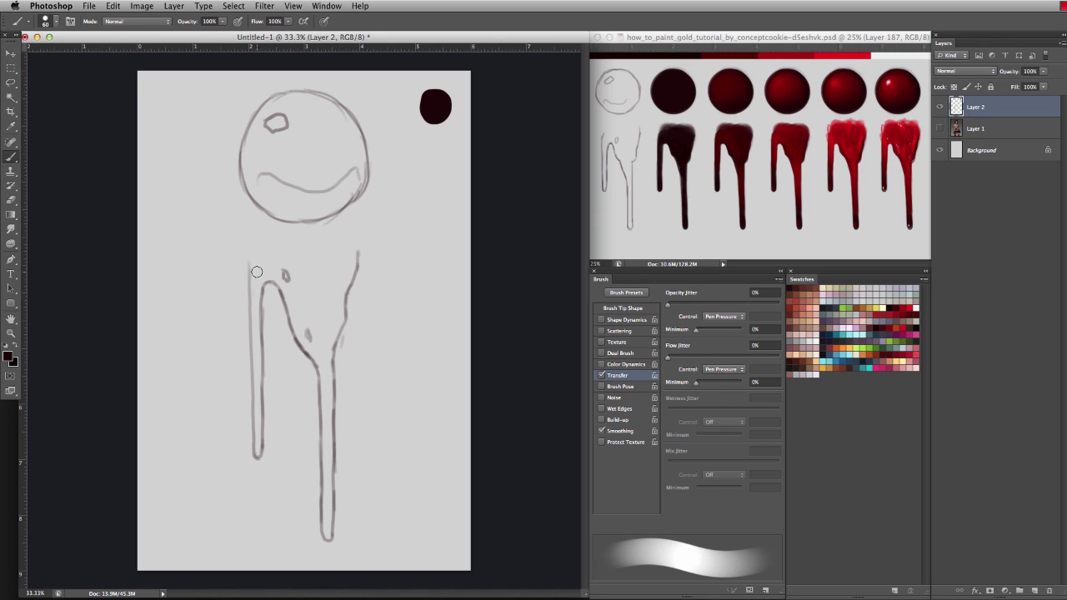
pyautogui.moveTo(257, 271); pyautogui.dragTo(254, 320)
pyautogui.press('super+z')
pyautogui.moveTo(256, 272)
pyautogui.mouseDown()
pyautogui.moveTo(254, 457)
pyautogui.moveTo(258, 241)
pyautogui.mouseUp()
pyautogui.press('super+z')
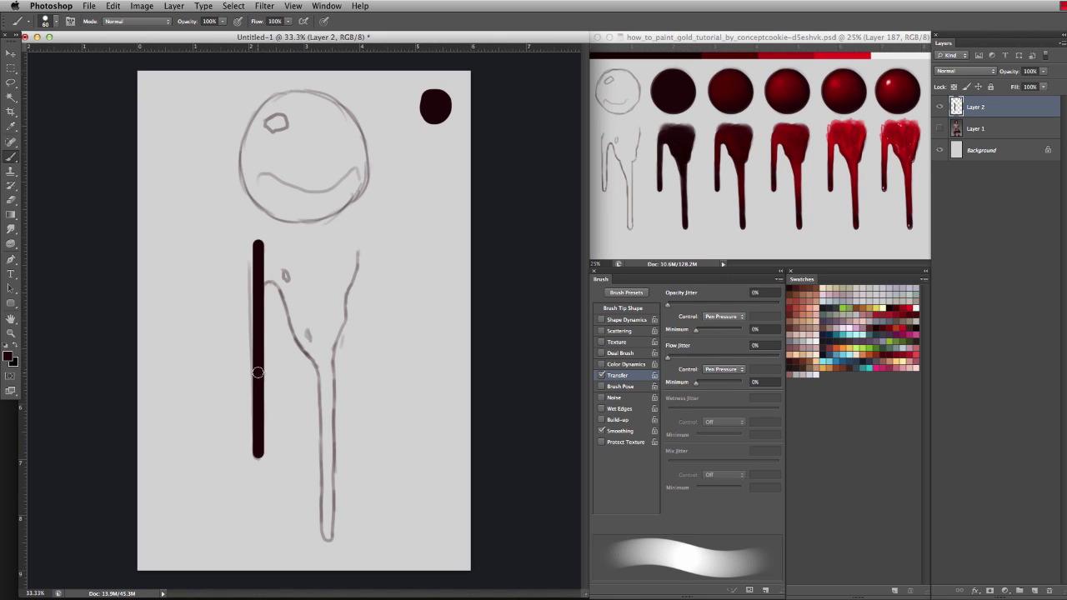
# - Fill the drip's body and the long right drip with dark maroon using the 60 px brush
pyautogui.moveTo(258, 376)
pyautogui.mouseDown()
pyautogui.moveTo(256, 248)
pyautogui.moveTo(257, 293)
pyautogui.moveTo(262, 270)
pyautogui.moveTo(262, 283)
pyautogui.moveTo(280, 275)
pyautogui.moveTo(263, 281)
pyautogui.moveTo(295, 292)
pyautogui.moveTo(290, 300)
pyautogui.moveTo(305, 284)
pyautogui.moveTo(330, 308)
pyautogui.moveTo(287, 292)
pyautogui.moveTo(348, 281)
pyautogui.moveTo(338, 299)
pyautogui.moveTo(346, 280)
pyautogui.moveTo(331, 340)
pyautogui.mouseUp()
pyautogui.press('super+z')
pyautogui.press('super+z')
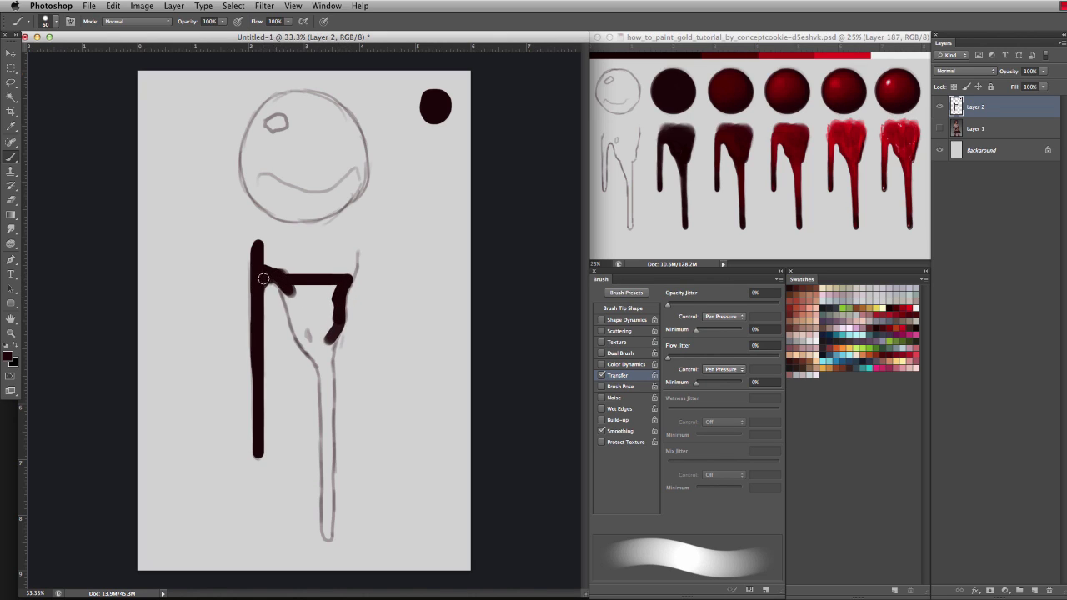
pyautogui.moveTo(262, 279)
pyautogui.mouseDown()
pyautogui.moveTo(288, 289)
pyautogui.moveTo(282, 281)
pyautogui.moveTo(329, 335)
pyautogui.moveTo(328, 463)
pyautogui.mouseUp()
pyautogui.moveTo(327, 505); pyautogui.dragTo(327, 534)
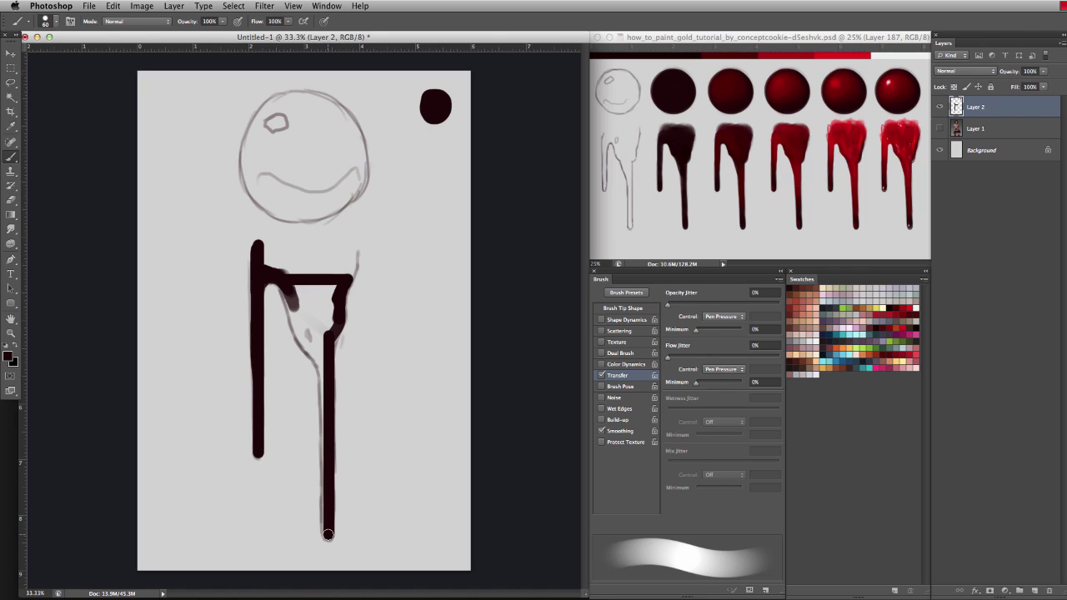
pyautogui.moveTo(327, 498)
pyautogui.mouseDown()
pyautogui.moveTo(331, 303)
pyautogui.moveTo(312, 328)
pyautogui.moveTo(341, 326)
pyautogui.moveTo(301, 330)
pyautogui.moveTo(309, 338)
pyautogui.moveTo(290, 300)
pyautogui.moveTo(306, 341)
pyautogui.moveTo(325, 342)
pyautogui.moveTo(321, 366)
pyautogui.moveTo(309, 352)
pyautogui.moveTo(327, 508)
pyautogui.mouseUp()
pyautogui.press('super+z')
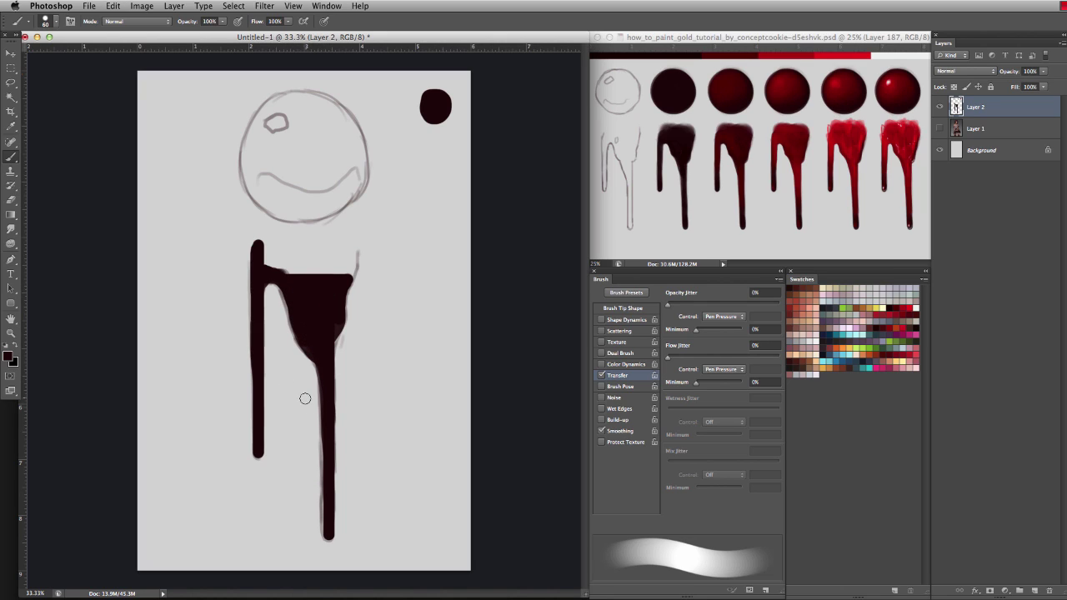
# - Clean up the left edge of the long right drip with a 142 px eraser
pyautogui.press('e')
pyautogui.moveTo(328, 412)
pyautogui.mouseDown()
pyautogui.moveTo(308, 422)
pyautogui.moveTo(307, 533)
pyautogui.mouseUp()
pyautogui.moveTo(309, 372); pyautogui.dragTo(311, 528)
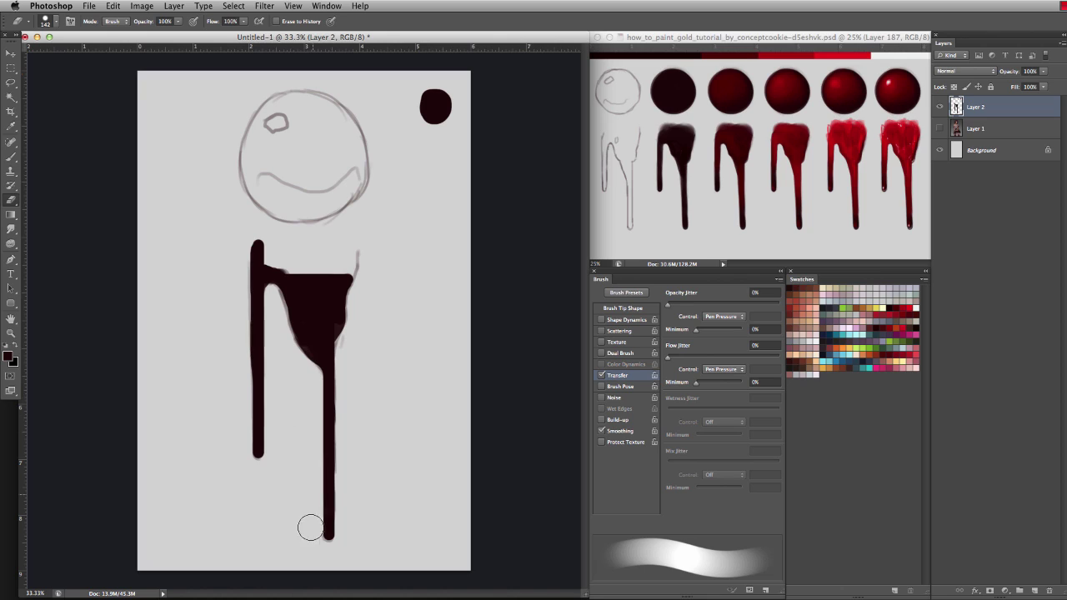
# - Extend the drip's top with soft maroon strokes and erase the protruding upper end so the top edge fades out
pyautogui.press('b')
pyautogui.moveTo(287, 275)
pyautogui.mouseDown()
pyautogui.moveTo(268, 265)
pyautogui.moveTo(320, 279)
pyautogui.moveTo(287, 266)
pyautogui.moveTo(320, 269)
pyautogui.moveTo(339, 254)
pyautogui.mouseUp()
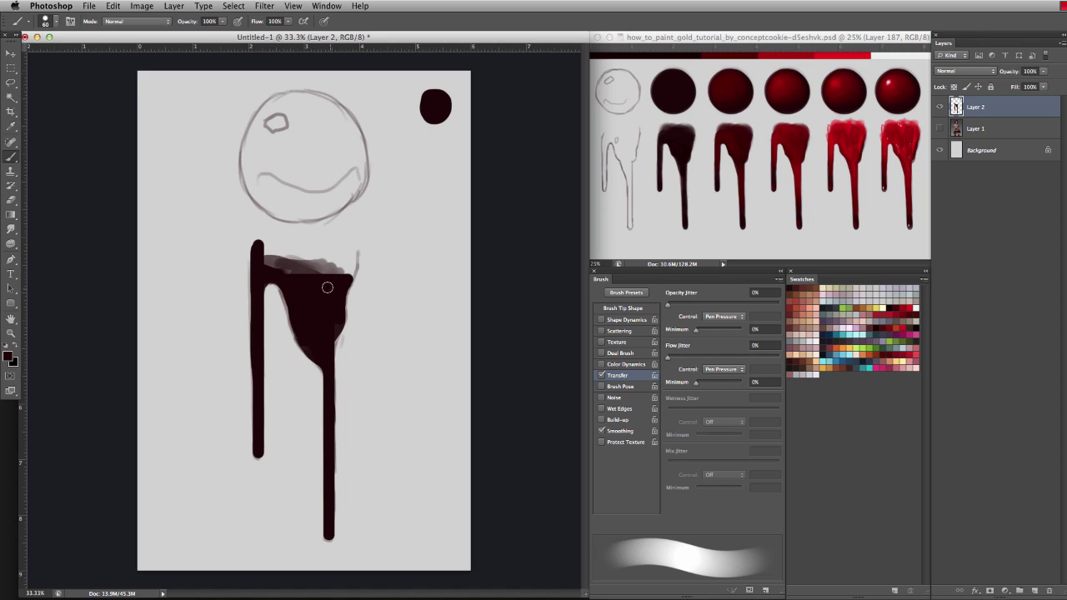
pyautogui.moveTo(326, 288)
pyautogui.mouseDown()
pyautogui.moveTo(314, 283)
pyautogui.moveTo(285, 262)
pyautogui.moveTo(295, 286)
pyautogui.moveTo(272, 262)
pyautogui.mouseUp()
pyautogui.press('e')
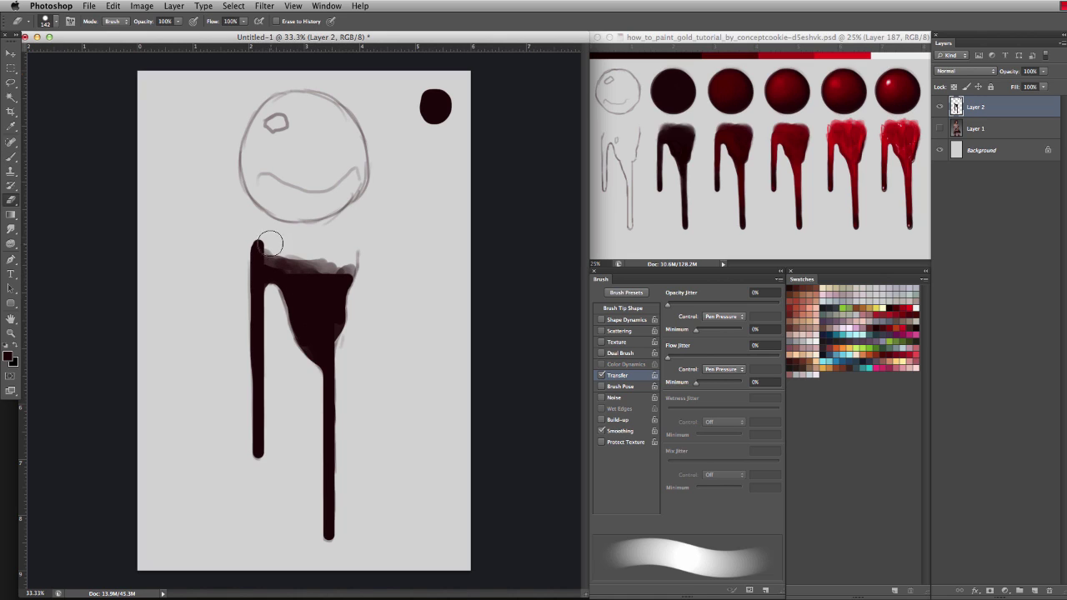
pyautogui.moveTo(258, 234)
pyautogui.mouseDown()
pyautogui.moveTo(340, 250)
pyautogui.moveTo(310, 245)
pyautogui.moveTo(337, 268)
pyautogui.moveTo(317, 268)
pyautogui.moveTo(354, 265)
pyautogui.moveTo(316, 271)
pyautogui.moveTo(275, 255)
pyautogui.moveTo(337, 263)
pyautogui.moveTo(262, 254)
pyautogui.moveTo(321, 261)
pyautogui.moveTo(340, 275)
pyautogui.mouseUp()
# - Fill the whole sphere with dark maroon using a 714 px brush
pyautogui.press('b')
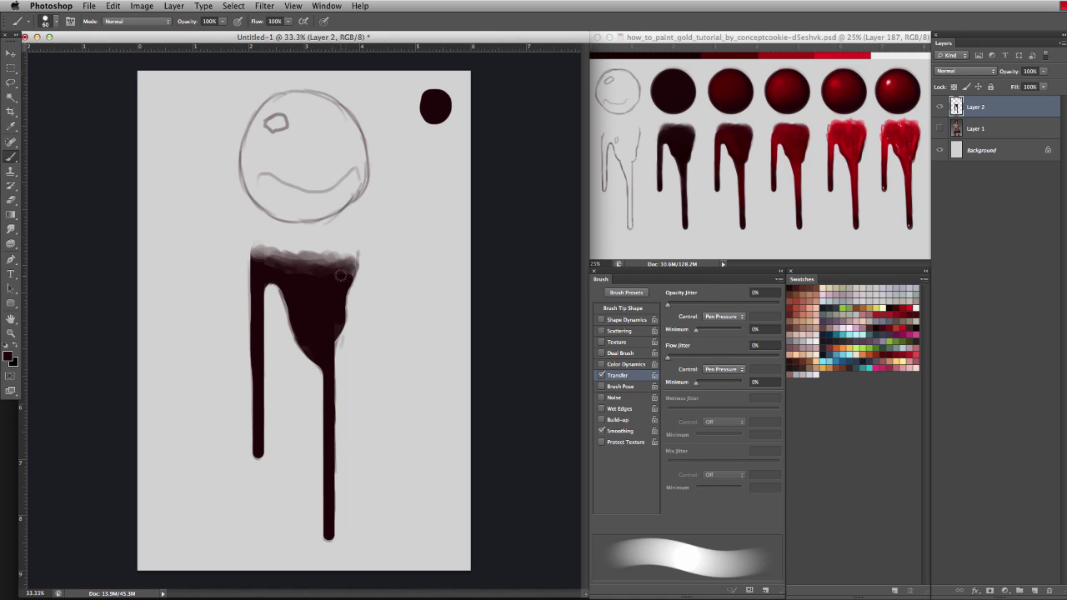
pyautogui.moveTo(285, 178); pyautogui.dragTo(354, 195)
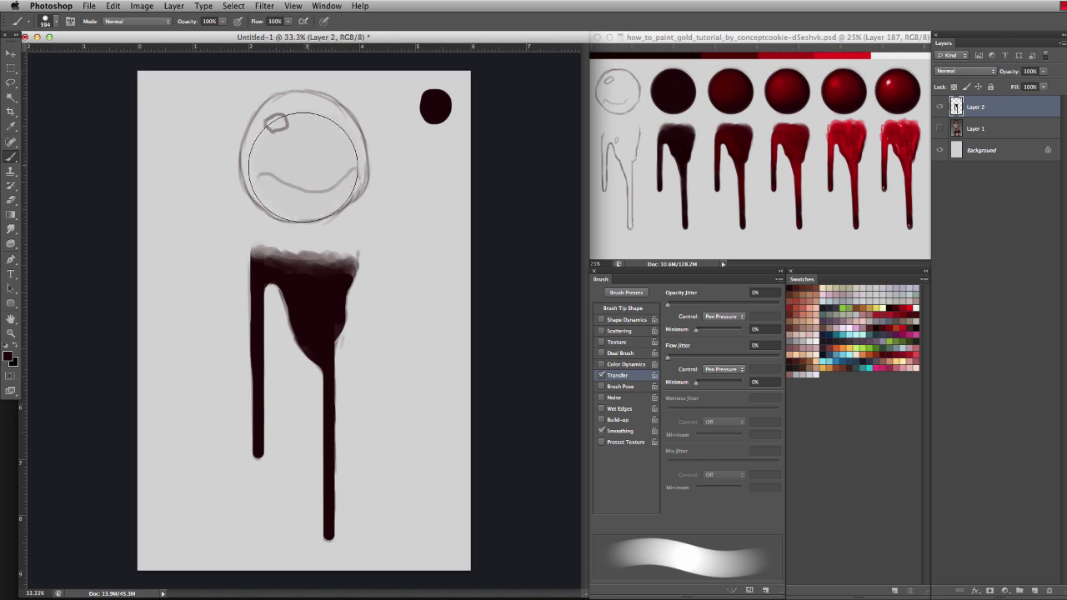
pyautogui.moveTo(302, 167); pyautogui.dragTo(312, 172)
pyautogui.click(301, 157)
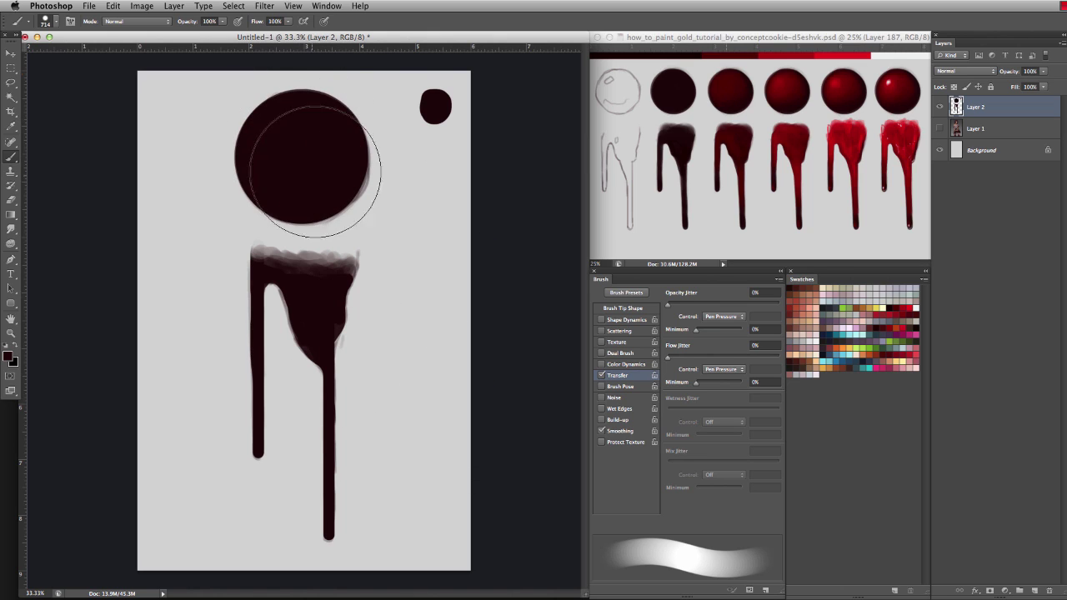
# - Add a new layer above Layer 2 and paint a dark red colour sample below the maroon one
pyautogui.click(1034, 590)
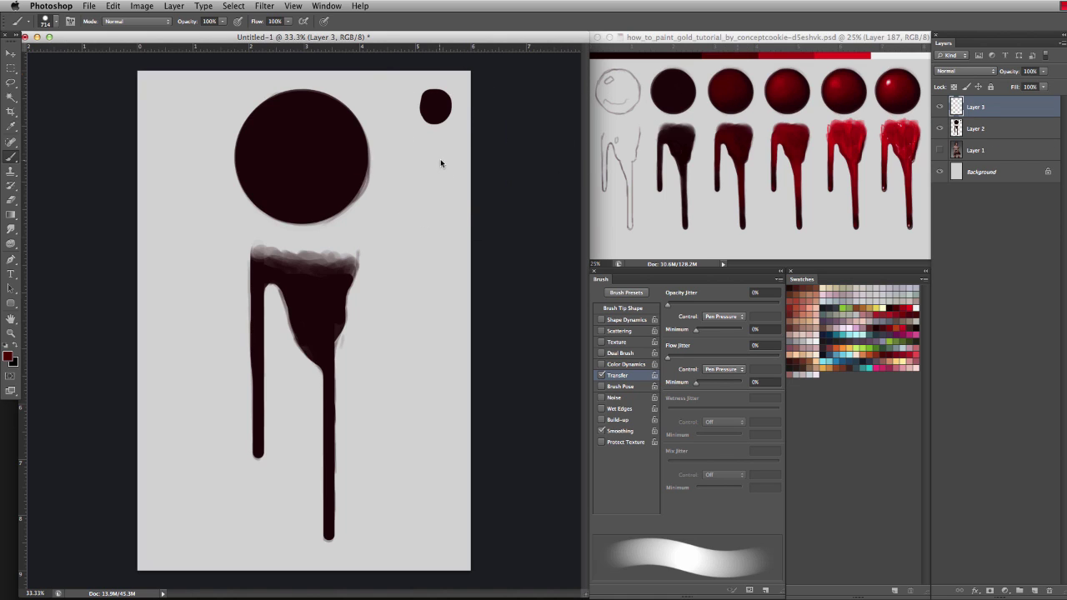
pyautogui.moveTo(436, 156)
pyautogui.mouseDown()
pyautogui.moveTo(379, 167)
pyautogui.moveTo(430, 141)
pyautogui.moveTo(435, 150)
pyautogui.mouseUp()
pyautogui.press('super+z')
# - Shade the sphere's upper-left area with dark red on Layer 3, leaving the lower-right rim maroon
pyautogui.moveTo(276, 142)
pyautogui.mouseDown()
pyautogui.moveTo(289, 135)
pyautogui.moveTo(265, 136)
pyautogui.moveTo(285, 111)
pyautogui.moveTo(305, 114)
pyautogui.moveTo(261, 142)
pyautogui.moveTo(284, 134)
pyautogui.mouseUp()
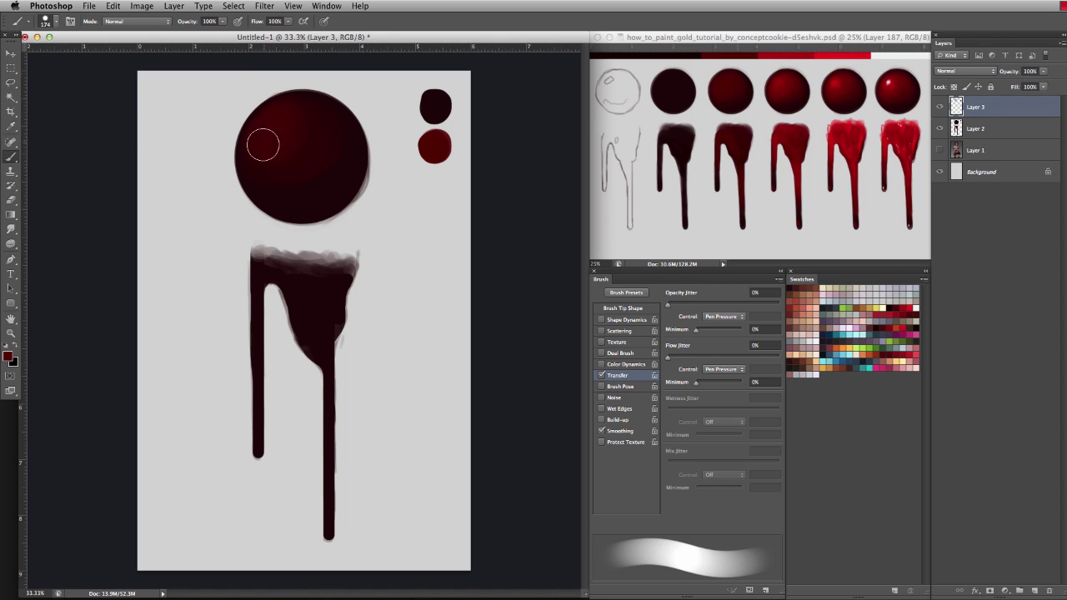
pyautogui.moveTo(276, 121)
pyautogui.mouseDown()
pyautogui.moveTo(256, 159)
pyautogui.moveTo(293, 172)
pyautogui.moveTo(307, 123)
pyautogui.moveTo(317, 147)
pyautogui.moveTo(294, 169)
pyautogui.moveTo(261, 163)
pyautogui.moveTo(311, 181)
pyautogui.moveTo(333, 126)
pyautogui.moveTo(299, 158)
pyautogui.mouseUp()
pyautogui.moveTo(281, 148)
pyautogui.mouseDown()
pyautogui.moveTo(301, 130)
pyautogui.moveTo(295, 151)
pyautogui.moveTo(240, 94)
pyautogui.moveTo(262, 125)
pyautogui.moveTo(348, 154)
pyautogui.moveTo(319, 218)
pyautogui.moveTo(302, 108)
pyautogui.moveTo(269, 211)
pyautogui.moveTo(299, 156)
pyautogui.moveTo(268, 155)
pyautogui.moveTo(306, 122)
pyautogui.moveTo(314, 144)
pyautogui.moveTo(273, 151)
pyautogui.moveTo(294, 147)
pyautogui.moveTo(314, 116)
pyautogui.moveTo(310, 149)
pyautogui.moveTo(265, 155)
pyautogui.moveTo(310, 149)
pyautogui.moveTo(322, 135)
pyautogui.moveTo(325, 148)
pyautogui.moveTo(301, 192)
pyautogui.moveTo(274, 190)
pyautogui.moveTo(328, 184)
pyautogui.moveTo(339, 155)
pyautogui.moveTo(321, 178)
pyautogui.moveTo(293, 121)
pyautogui.moveTo(262, 143)
pyautogui.moveTo(281, 141)
pyautogui.moveTo(298, 169)
pyautogui.moveTo(277, 134)
pyautogui.moveTo(266, 150)
pyautogui.moveTo(299, 111)
pyautogui.moveTo(282, 115)
pyautogui.moveTo(315, 162)
pyautogui.moveTo(277, 119)
pyautogui.mouseUp()
pyautogui.moveTo(269, 131)
pyautogui.mouseDown()
pyautogui.moveTo(260, 148)
pyautogui.moveTo(268, 125)
pyautogui.moveTo(306, 116)
pyautogui.mouseUp()
# - Shade the drip's body and both long drips with dark red on Layer 3, leaving the edges and drip tips maroon
pyautogui.moveTo(321, 280)
pyautogui.mouseDown()
pyautogui.moveTo(313, 287)
pyautogui.moveTo(267, 264)
pyautogui.moveTo(307, 278)
pyautogui.moveTo(335, 279)
pyautogui.moveTo(316, 264)
pyautogui.moveTo(340, 269)
pyautogui.moveTo(262, 258)
pyautogui.moveTo(317, 255)
pyautogui.moveTo(341, 267)
pyautogui.moveTo(326, 302)
pyautogui.moveTo(285, 275)
pyautogui.moveTo(305, 288)
pyautogui.moveTo(303, 303)
pyautogui.mouseUp()
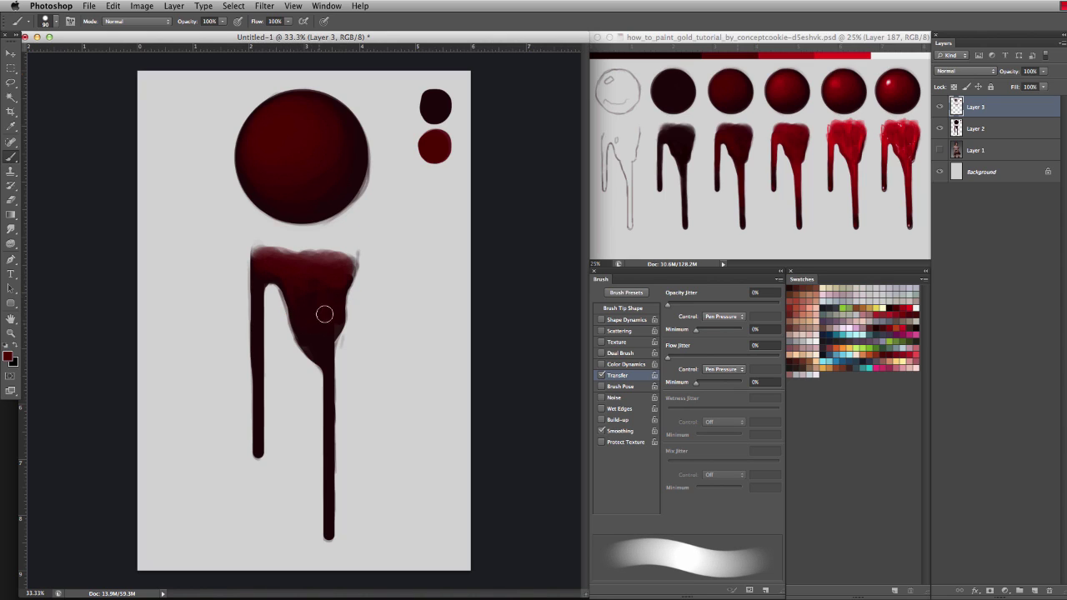
pyautogui.moveTo(330, 334); pyautogui.dragTo(317, 343)
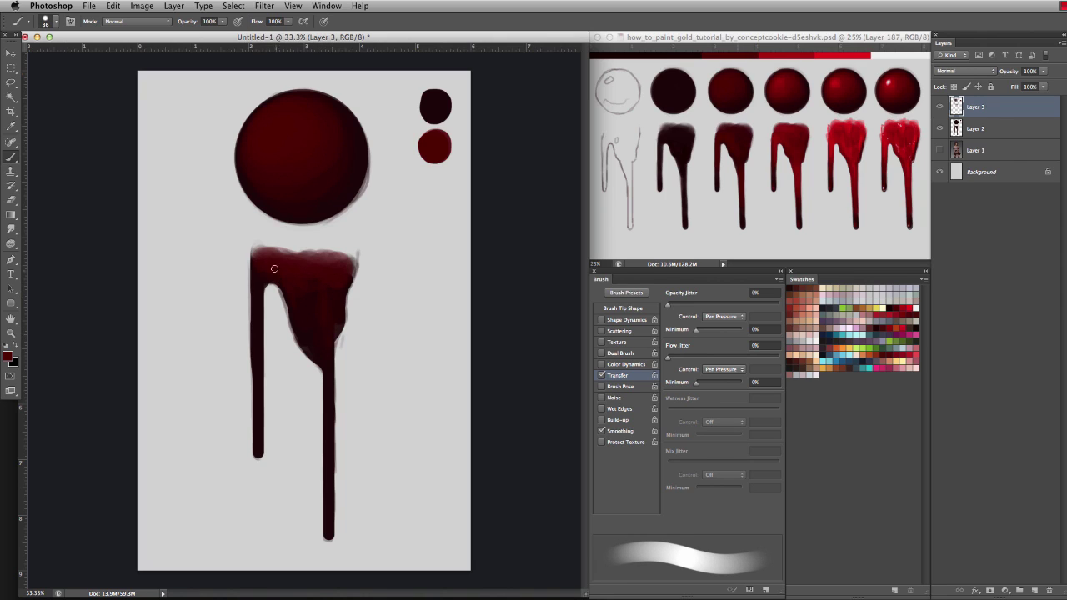
pyautogui.moveTo(252, 285)
pyautogui.mouseDown()
pyautogui.moveTo(257, 265)
pyautogui.moveTo(260, 403)
pyautogui.mouseUp()
pyautogui.press('super+z')
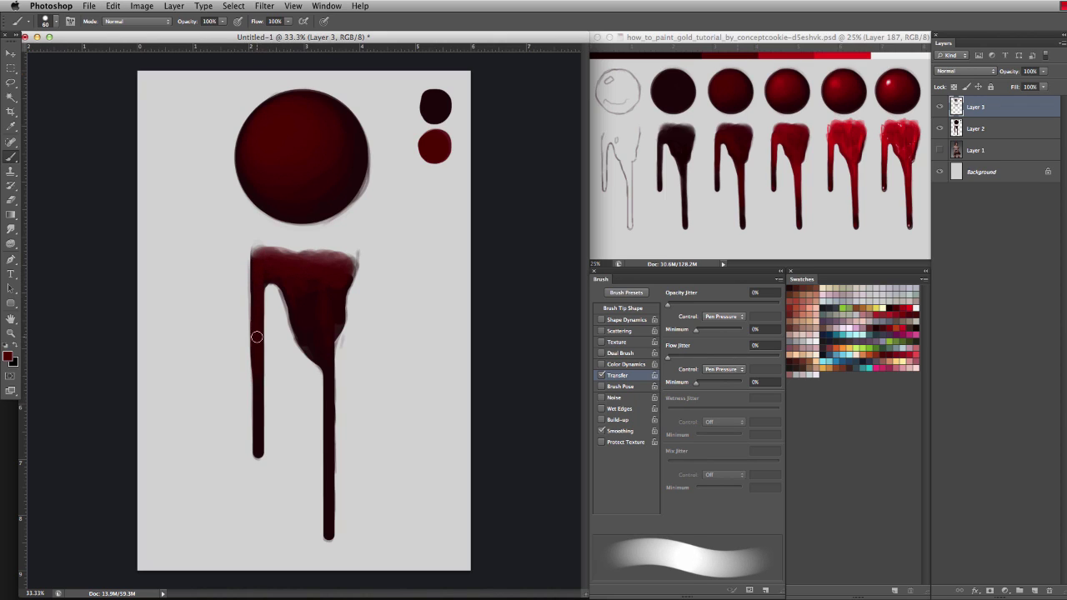
pyautogui.moveTo(256, 339); pyautogui.dragTo(258, 419)
pyautogui.press('super+z')
pyautogui.moveTo(258, 358); pyautogui.dragTo(259, 391)
pyautogui.moveTo(328, 357); pyautogui.dragTo(330, 483)
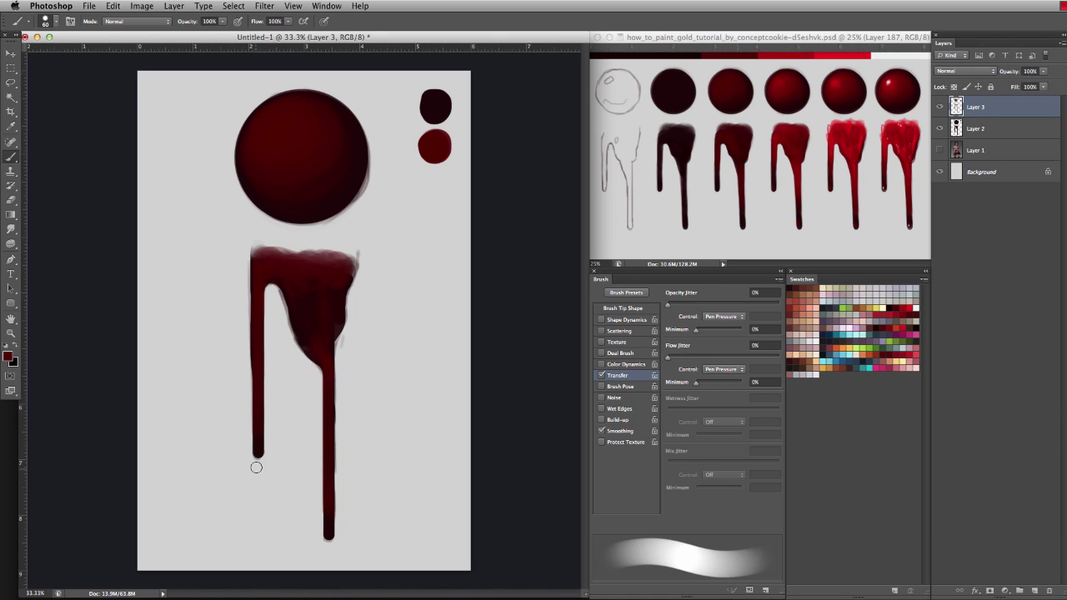
# - Mark the left drip's upper end with a short dark red stroke and draw an arrow pointing at its dark tip
pyautogui.moveTo(298, 506)
pyautogui.mouseDown()
pyautogui.moveTo(264, 467)
pyautogui.moveTo(258, 489)
pyautogui.moveTo(288, 475)
pyautogui.moveTo(264, 465)
pyautogui.mouseUp()
pyautogui.hotkey('ctrl', 'z')
pyautogui.moveTo(231, 267)
pyautogui.mouseDown()
pyautogui.moveTo(240, 275)
pyautogui.moveTo(215, 275)
pyautogui.moveTo(259, 275)
pyautogui.mouseUp()
pyautogui.moveTo(217, 425); pyautogui.dragTo(253, 425)
pyautogui.moveTo(230, 296); pyautogui.dragTo(225, 404)
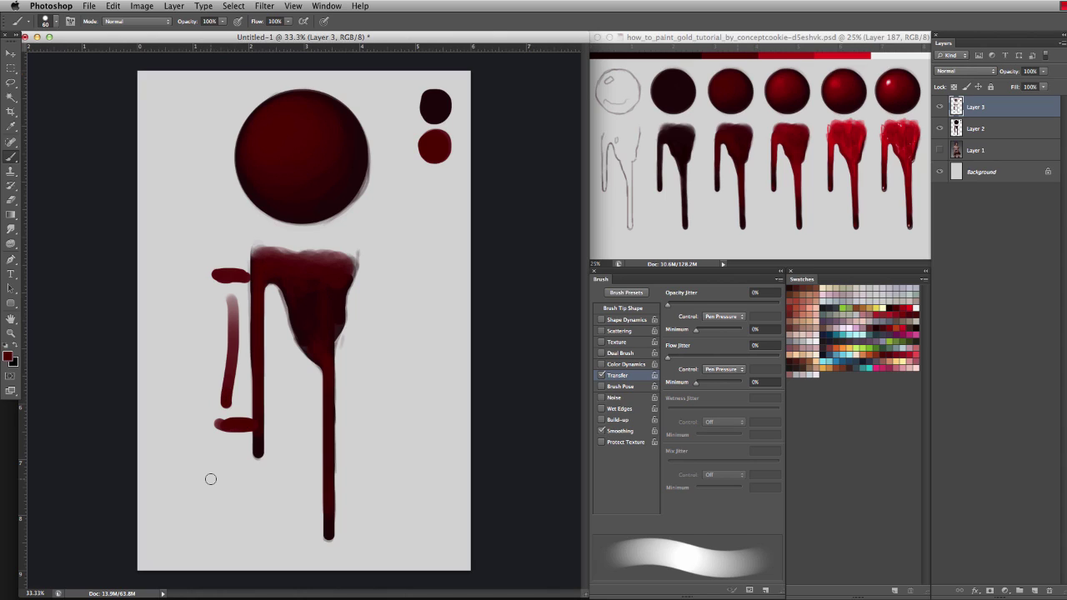
pyautogui.hotkey('ctrl', 'alt', 'z')
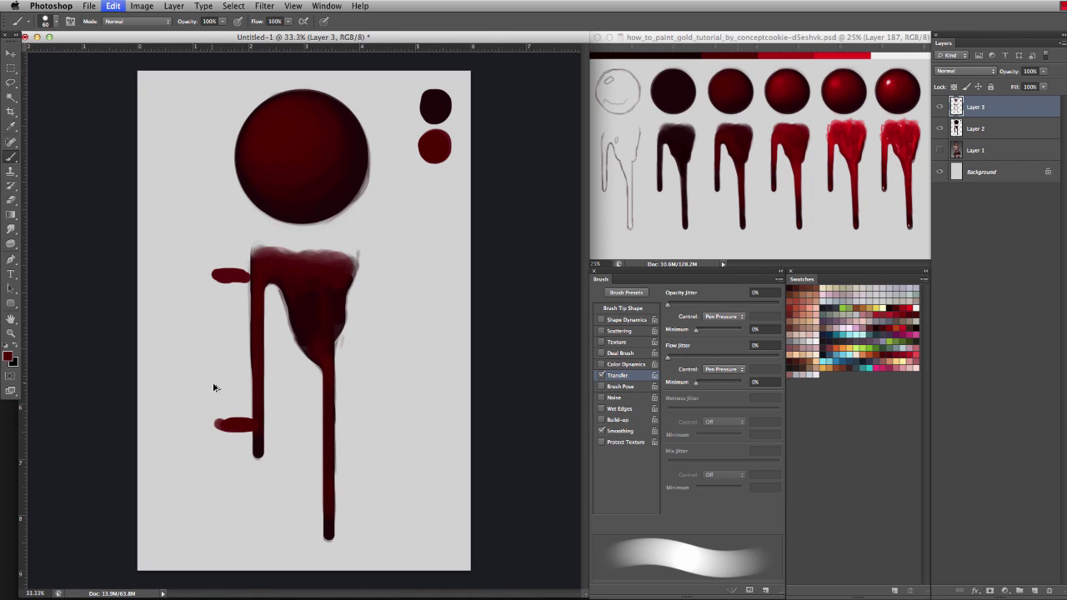
pyautogui.hotkey('ctrl', 'alt', 'z')
pyautogui.moveTo(204, 485)
pyautogui.mouseDown()
pyautogui.moveTo(243, 465)
pyautogui.moveTo(250, 473)
pyautogui.mouseUp()
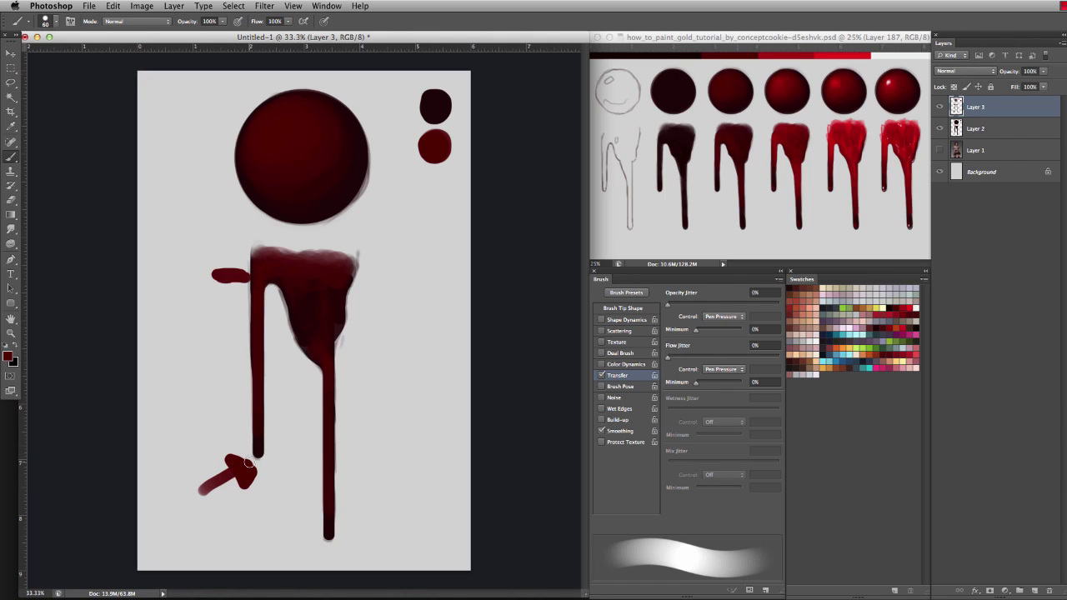
# - Undo the arrow and marker strokes beside the left drip and extend the dark red along the drip's upper edge
pyautogui.hotkey('ctrl', 'alt', 'z')
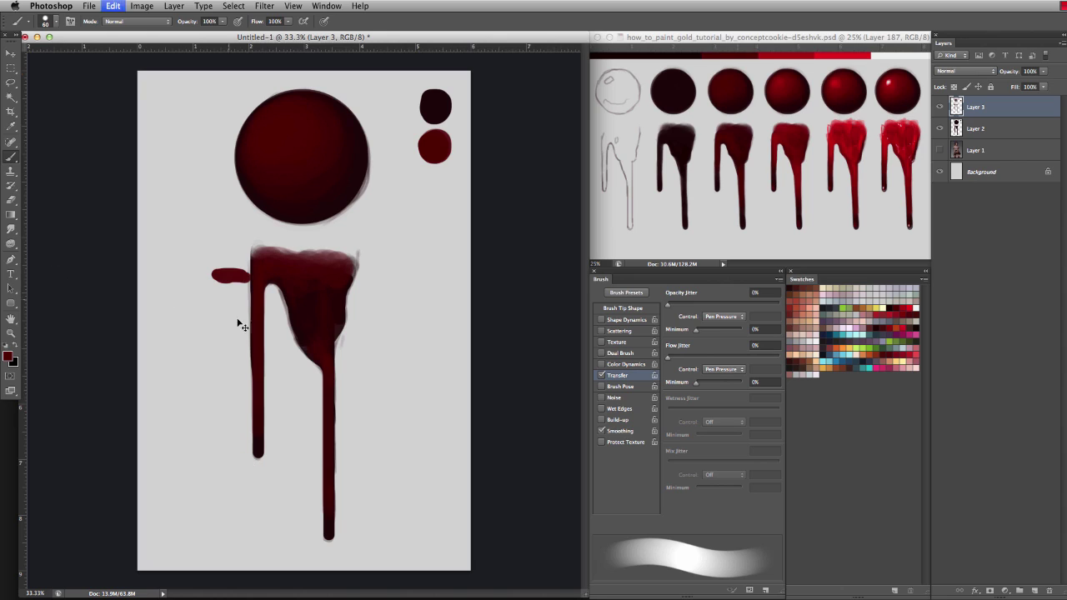
pyautogui.hotkey('ctrl', 'alt', 'z')
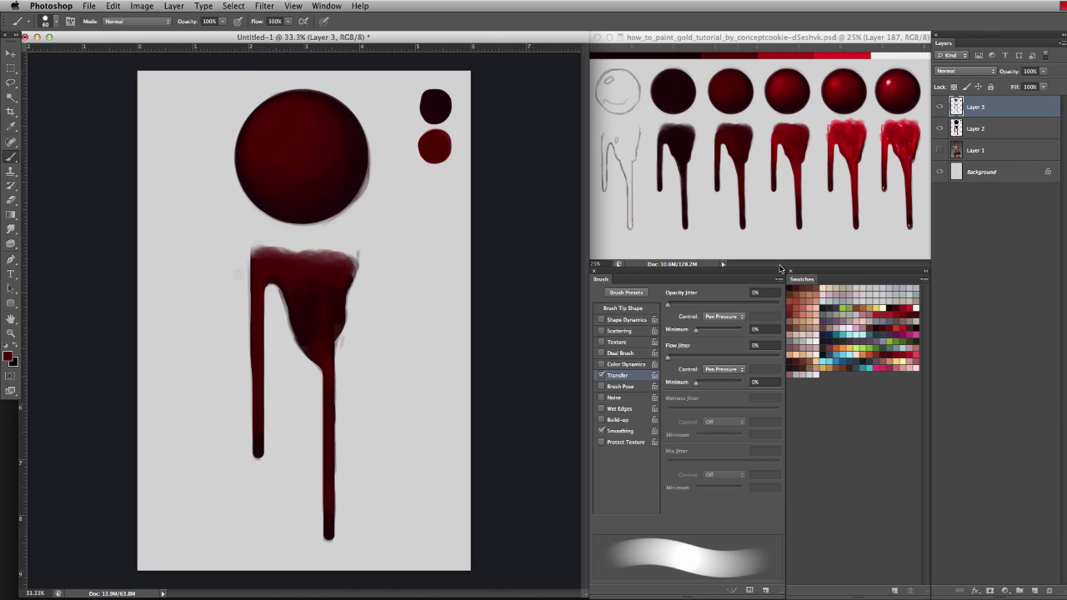
pyautogui.moveTo(296, 273)
pyautogui.mouseDown()
pyautogui.moveTo(290, 261)
pyautogui.moveTo(349, 255)
pyautogui.moveTo(260, 256)
pyautogui.mouseUp()
pyautogui.moveTo(262, 253)
pyautogui.mouseDown()
pyautogui.moveTo(330, 254)
pyautogui.moveTo(343, 268)
pyautogui.mouseUp()
pyautogui.press('[')
pyautogui.press('[')
pyautogui.press('[')
pyautogui.press('[')
pyautogui.press('[')
pyautogui.press('[')
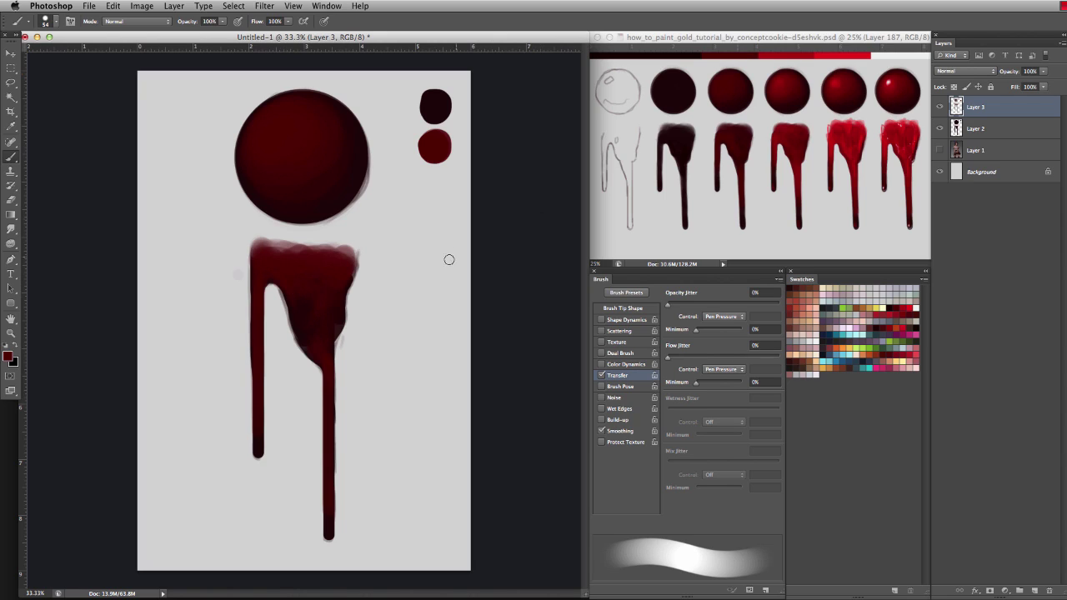
# - Add a new layer above Layer 3 and paint a medium red colour sample, picked from the reference strip, below the dark red one
pyautogui.click(1033, 590)
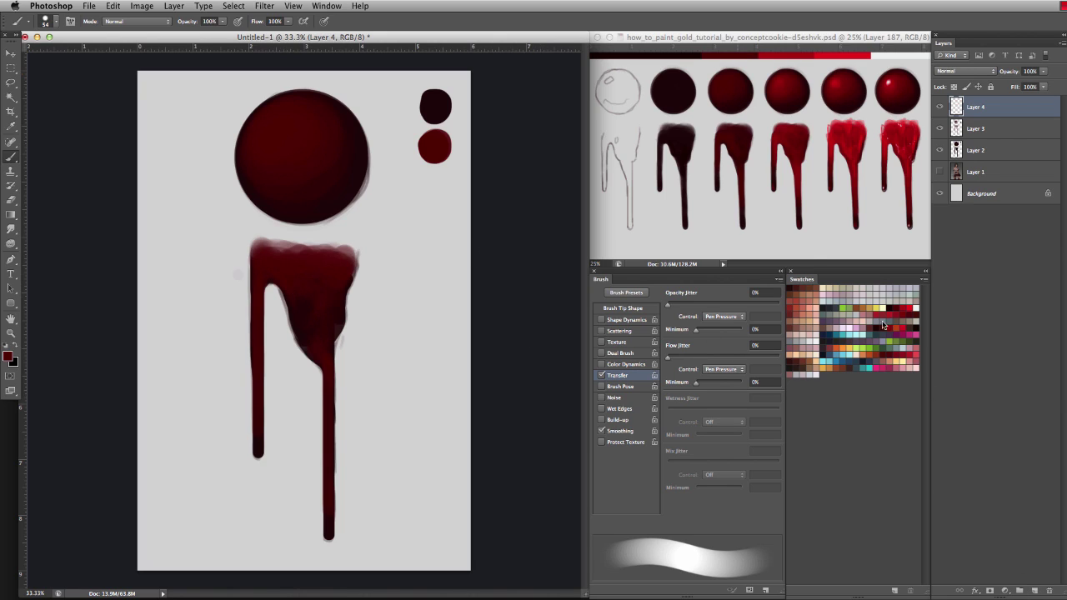
pyautogui.click(793, 65)
pyautogui.click(415, 316)
pyautogui.keyDown('alt'); pyautogui.click(798, 59); pyautogui.keyUp('alt')
pyautogui.moveTo(371, 215); pyautogui.dragTo(387, 217)
pyautogui.moveTo(434, 185); pyautogui.dragTo(410, 178)
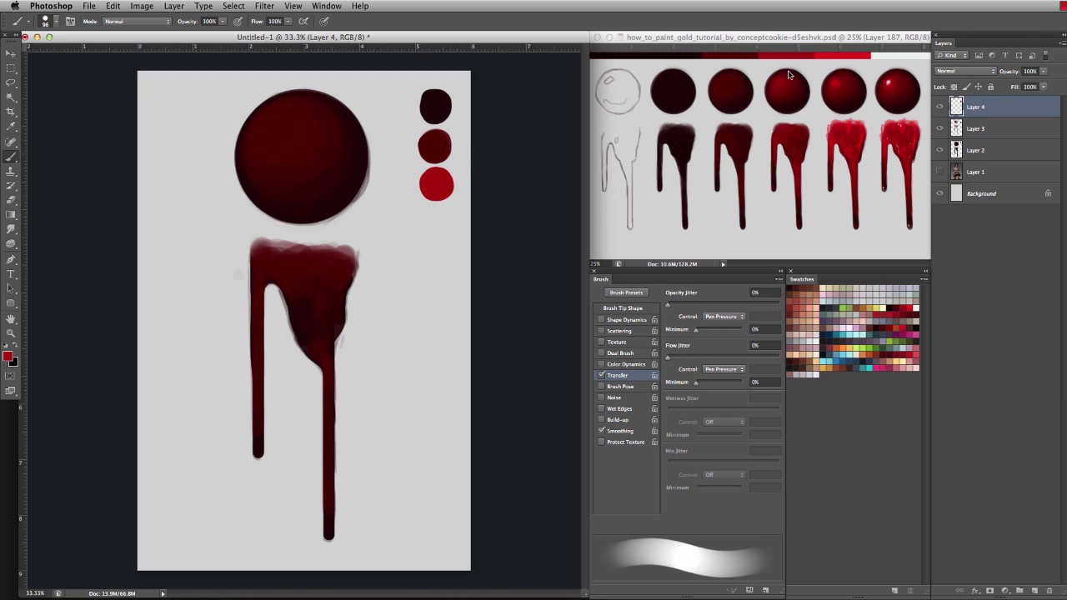
# - Shade the sphere's upper-left area with medium red on Layer 4 and fade its edges into the darker reds
pyautogui.moveTo(275, 133)
pyautogui.mouseDown()
pyautogui.moveTo(288, 112)
pyautogui.moveTo(265, 145)
pyautogui.moveTo(293, 120)
pyautogui.moveTo(293, 143)
pyautogui.moveTo(260, 149)
pyautogui.moveTo(283, 108)
pyautogui.moveTo(303, 131)
pyautogui.moveTo(260, 152)
pyautogui.moveTo(282, 114)
pyautogui.moveTo(252, 147)
pyautogui.moveTo(274, 164)
pyautogui.moveTo(307, 121)
pyautogui.moveTo(287, 166)
pyautogui.moveTo(262, 157)
pyautogui.moveTo(286, 145)
pyautogui.moveTo(277, 169)
pyautogui.moveTo(272, 151)
pyautogui.moveTo(255, 159)
pyautogui.moveTo(298, 165)
pyautogui.mouseUp()
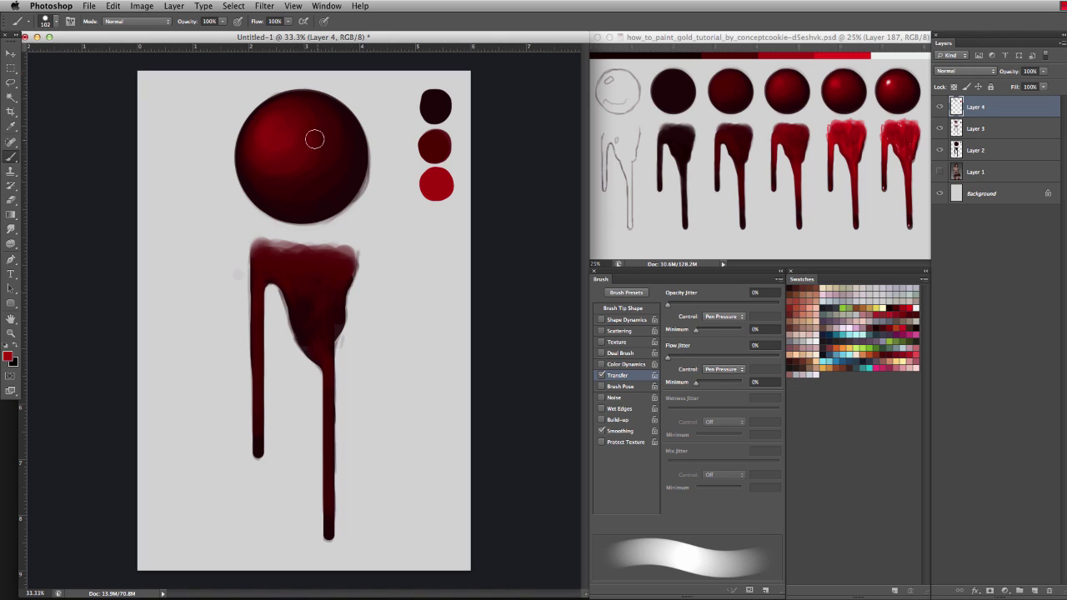
pyautogui.moveTo(262, 161)
pyautogui.mouseDown()
pyautogui.moveTo(305, 164)
pyautogui.moveTo(314, 134)
pyautogui.moveTo(321, 147)
pyautogui.moveTo(309, 137)
pyautogui.moveTo(304, 151)
pyautogui.moveTo(277, 155)
pyautogui.moveTo(299, 132)
pyautogui.moveTo(291, 115)
pyautogui.moveTo(272, 134)
pyautogui.moveTo(285, 122)
pyautogui.moveTo(310, 151)
pyautogui.moveTo(314, 140)
pyautogui.moveTo(289, 170)
pyautogui.moveTo(301, 170)
pyautogui.moveTo(307, 148)
pyautogui.moveTo(304, 164)
pyautogui.moveTo(315, 162)
pyautogui.moveTo(310, 135)
pyautogui.moveTo(289, 135)
pyautogui.moveTo(289, 183)
pyautogui.mouseUp()
pyautogui.press('e')
pyautogui.press('b')
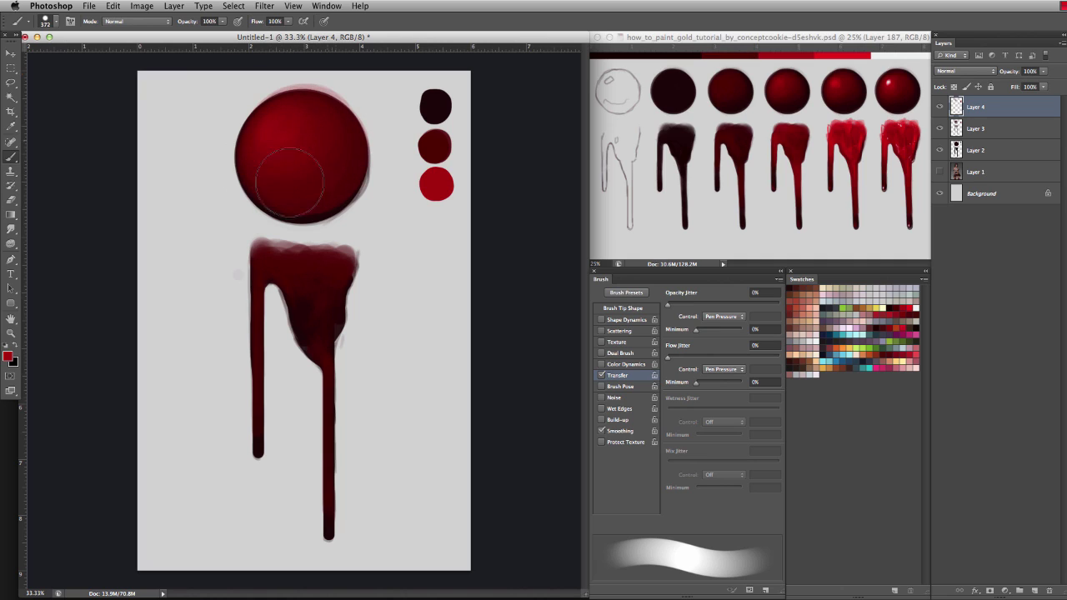
pyautogui.press('super+z')
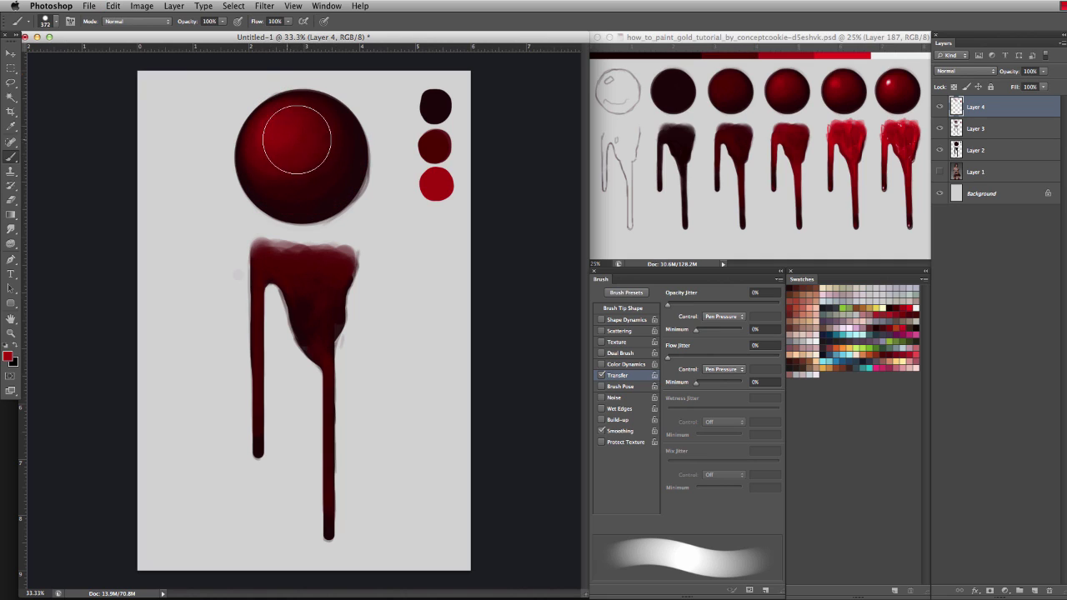
pyautogui.keyDown('ctrl'); pyautogui.keyDown('alt'); pyautogui.moveTo(296, 139); pyautogui.dragTo(267, 125); pyautogui.keyUp('alt'); pyautogui.keyUp('ctrl')
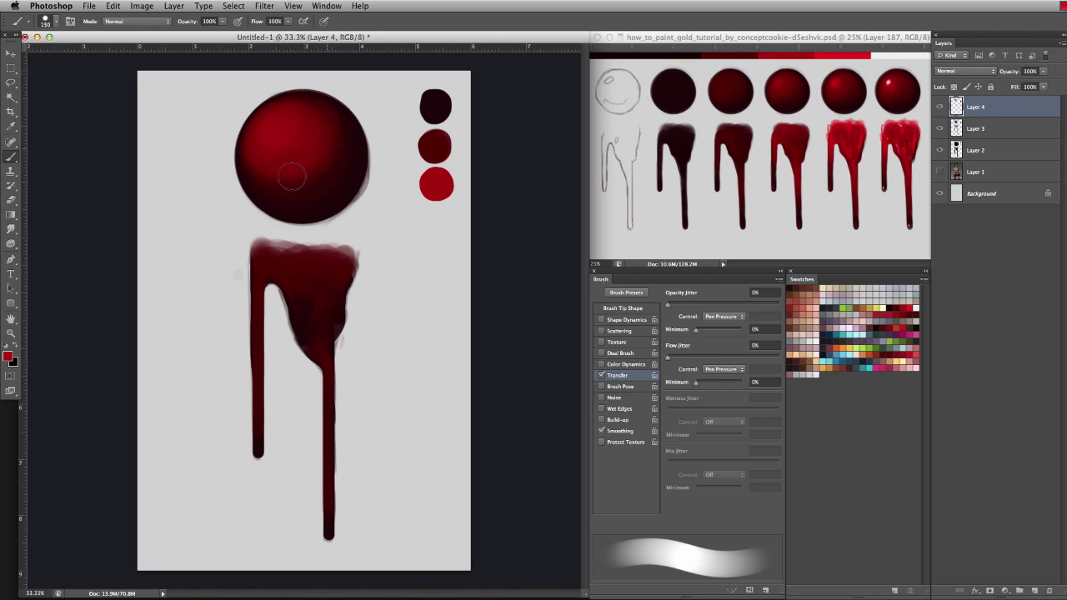
pyautogui.press('e')
pyautogui.press('b')
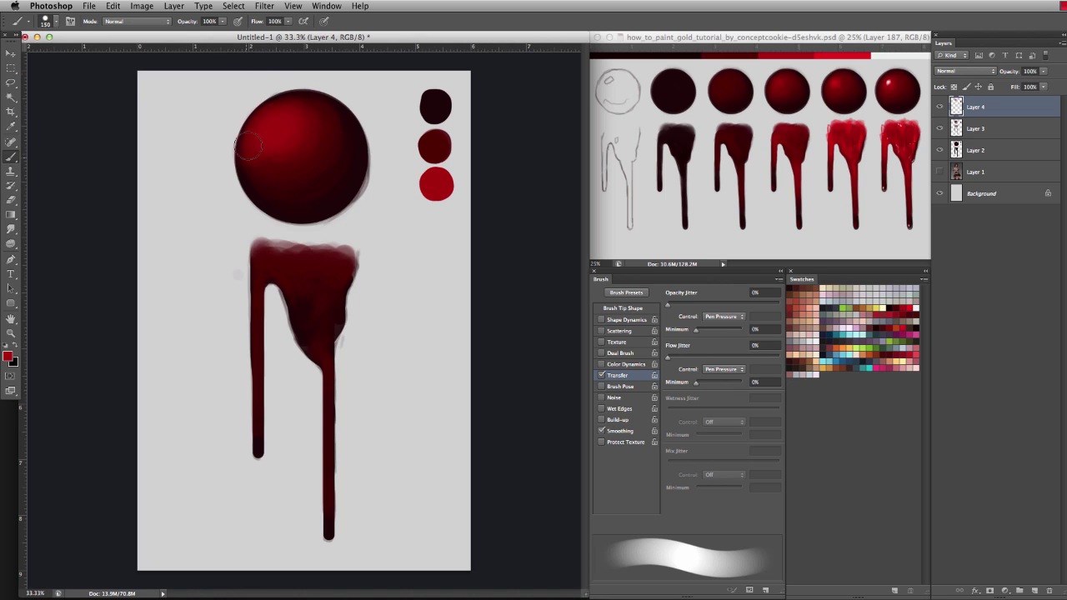
# - Mask Layer 4 to the painted shapes of Layer 2 and blend the sphere's shading with reds sampled from it
pyautogui.keyDown('ctrl'); pyautogui.click(956, 151); pyautogui.keyUp('ctrl')
pyautogui.click(989, 590)
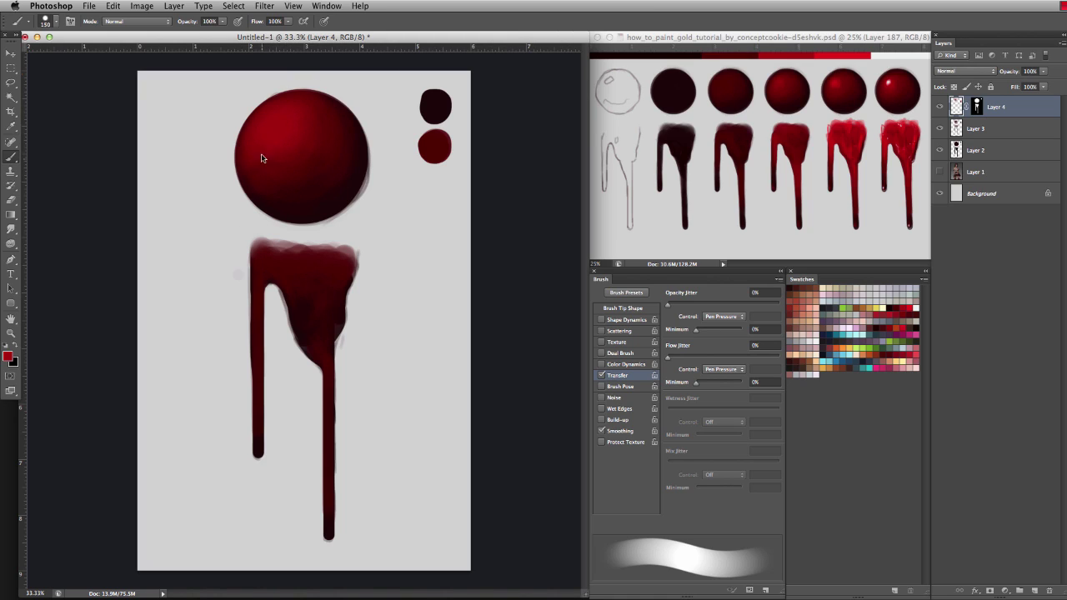
pyautogui.keyDown('alt'); pyautogui.click(263, 186); pyautogui.keyUp('alt')
pyautogui.keyDown('alt'); pyautogui.click(285, 128); pyautogui.keyUp('alt')
# - Add a new layer above Layer 4 and paint medium red on the drip's upper body and down the left drip, keeping its tip dark
pyautogui.moveTo(302, 264)
pyautogui.mouseDown()
pyautogui.moveTo(280, 263)
pyautogui.moveTo(284, 246)
pyautogui.moveTo(342, 260)
pyautogui.moveTo(345, 250)
pyautogui.moveTo(305, 255)
pyautogui.moveTo(309, 242)
pyautogui.moveTo(309, 251)
pyautogui.mouseUp()
pyautogui.click(1033, 590)
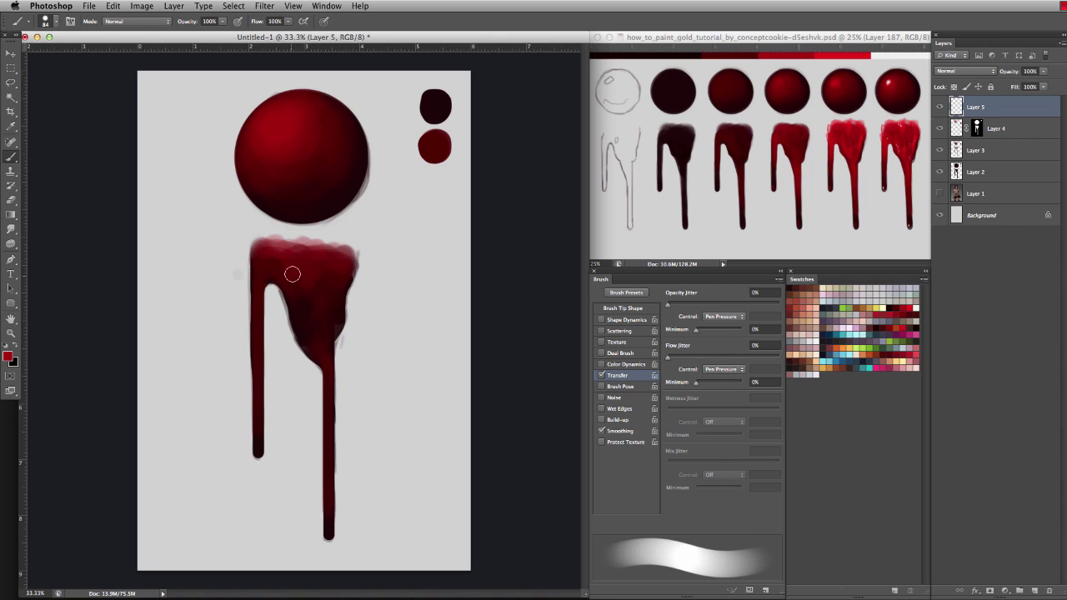
pyautogui.moveTo(273, 299); pyautogui.dragTo(265, 297)
pyautogui.moveTo(255, 260)
pyautogui.mouseDown()
pyautogui.moveTo(253, 313)
pyautogui.moveTo(260, 283)
pyautogui.mouseUp()
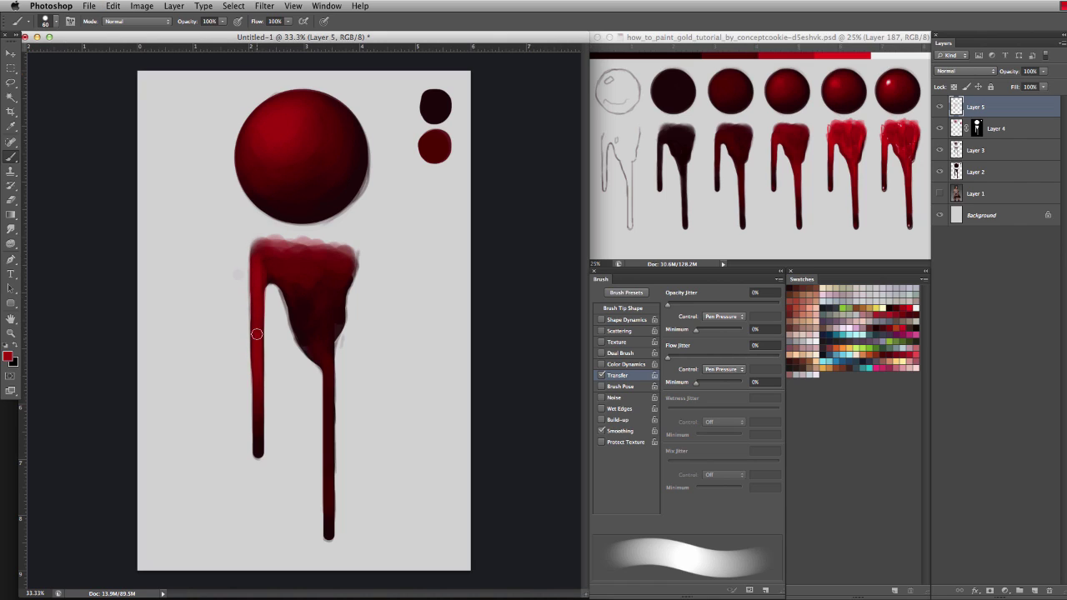
pyautogui.moveTo(257, 394); pyautogui.dragTo(259, 442)
# - Paint thin medium red streaks along the edges and through the body of the drip on Layer 5, leaving dark gaps between them
pyautogui.moveTo(303, 326); pyautogui.dragTo(299, 326)
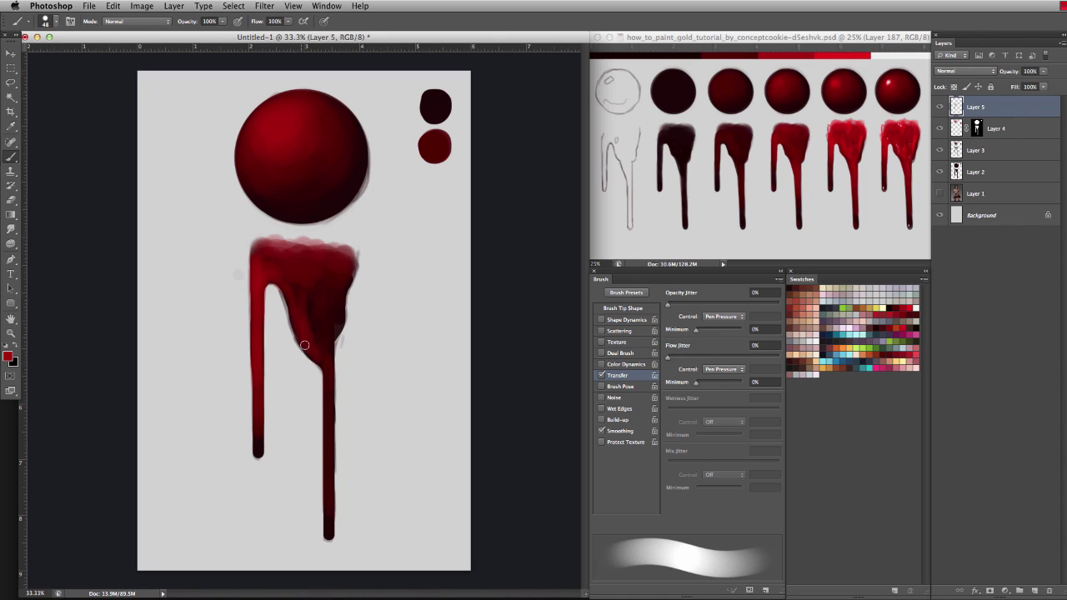
pyautogui.moveTo(324, 341); pyautogui.dragTo(314, 345)
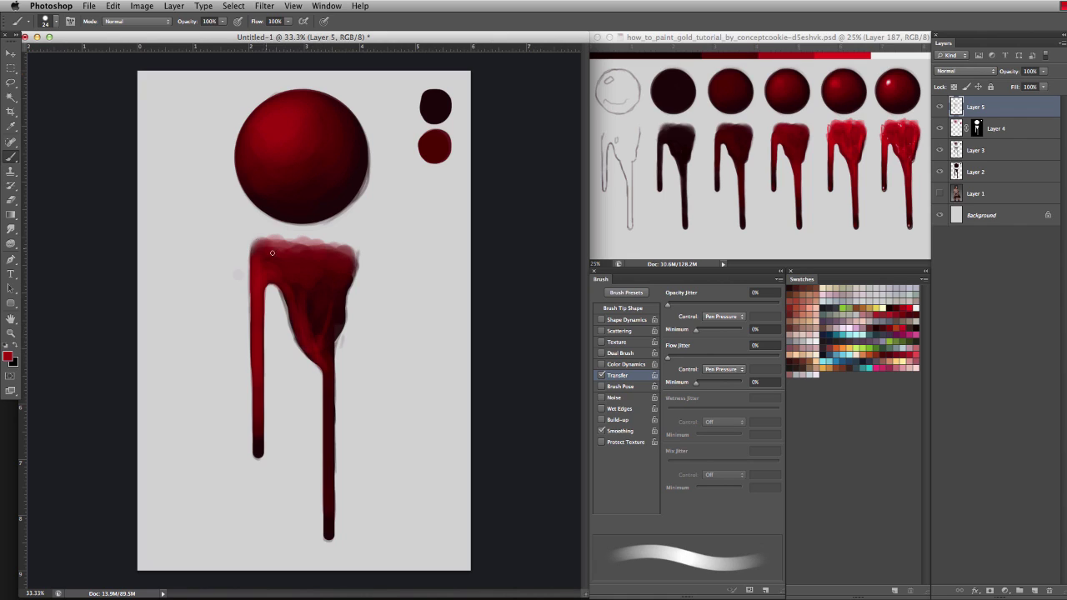
pyautogui.moveTo(270, 230)
pyautogui.mouseDown()
pyautogui.moveTo(261, 280)
pyautogui.moveTo(309, 365)
pyautogui.moveTo(332, 379)
pyautogui.moveTo(359, 304)
pyautogui.moveTo(340, 243)
pyautogui.moveTo(265, 235)
pyautogui.mouseUp()
pyautogui.hotkey('ctrl', 'z')
pyautogui.moveTo(304, 267); pyautogui.dragTo(263, 257)
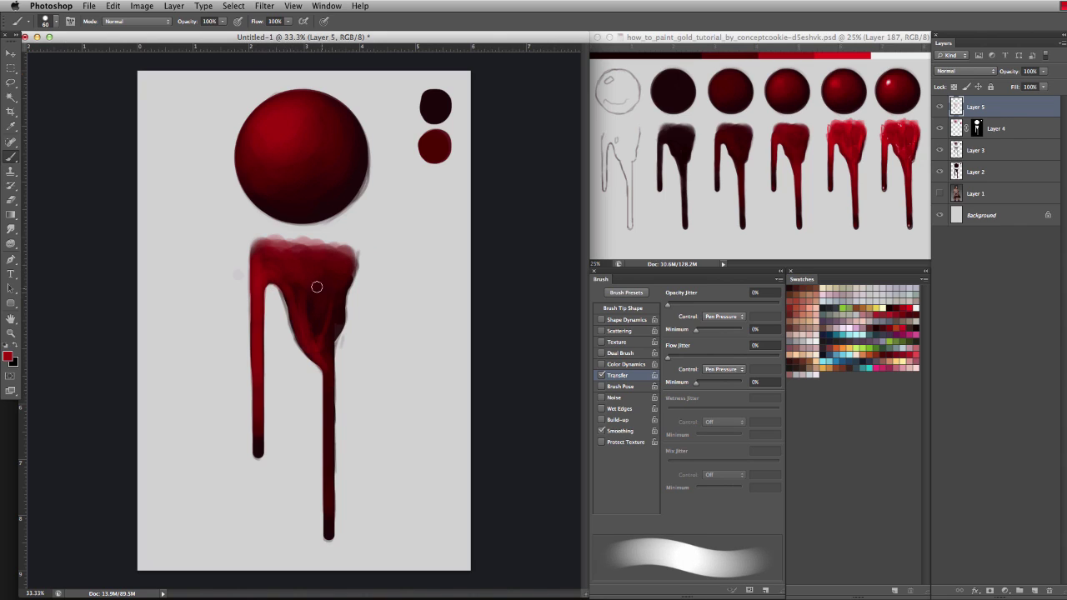
pyautogui.moveTo(316, 287); pyautogui.dragTo(305, 293)
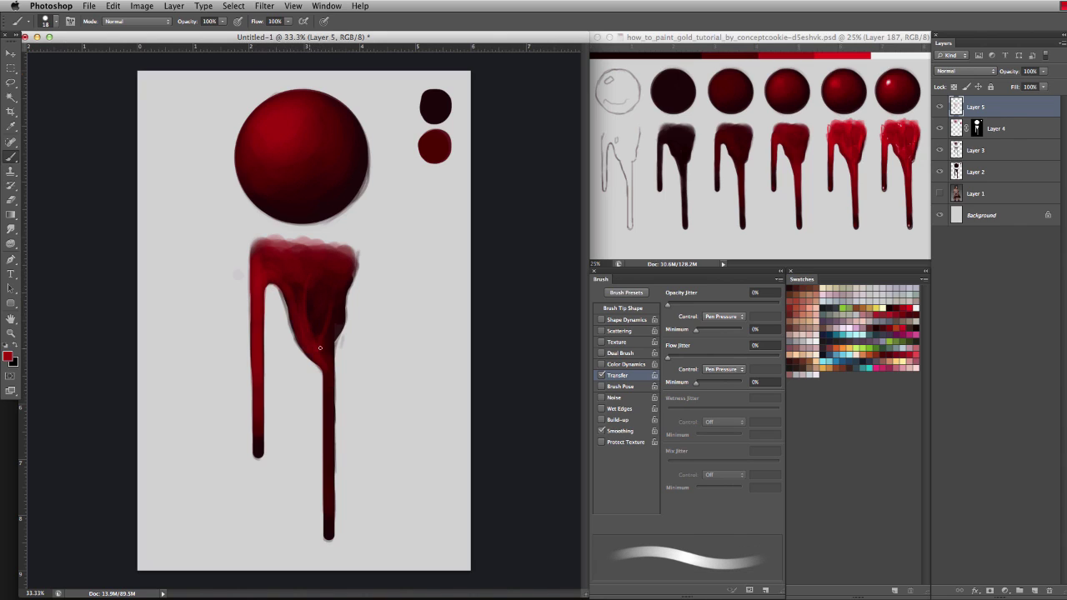
pyautogui.moveTo(306, 267); pyautogui.dragTo(315, 252)
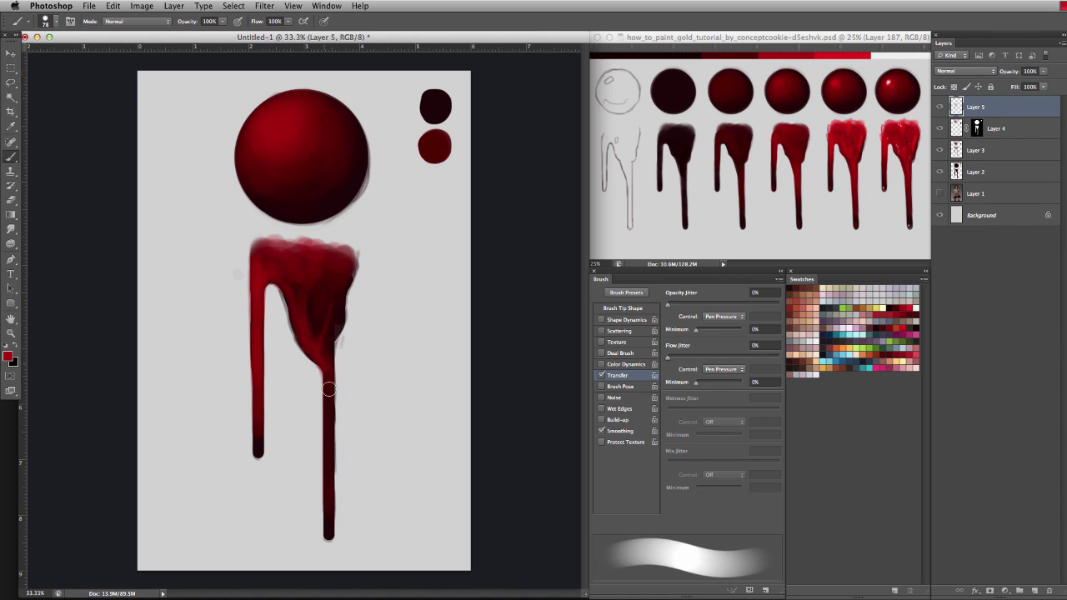
# - Paint medium red down the long right drip, leaving its tip dark, and build up more medium red across the body
pyautogui.moveTo(341, 384); pyautogui.dragTo(335, 368)
pyautogui.moveTo(310, 320)
pyautogui.mouseDown()
pyautogui.moveTo(327, 320)
pyautogui.moveTo(320, 287)
pyautogui.moveTo(323, 325)
pyautogui.moveTo(294, 277)
pyautogui.moveTo(319, 303)
pyautogui.moveTo(320, 334)
pyautogui.moveTo(333, 321)
pyautogui.moveTo(320, 342)
pyautogui.moveTo(340, 323)
pyautogui.moveTo(324, 357)
pyautogui.moveTo(328, 501)
pyautogui.mouseUp()
pyautogui.press('super+z')
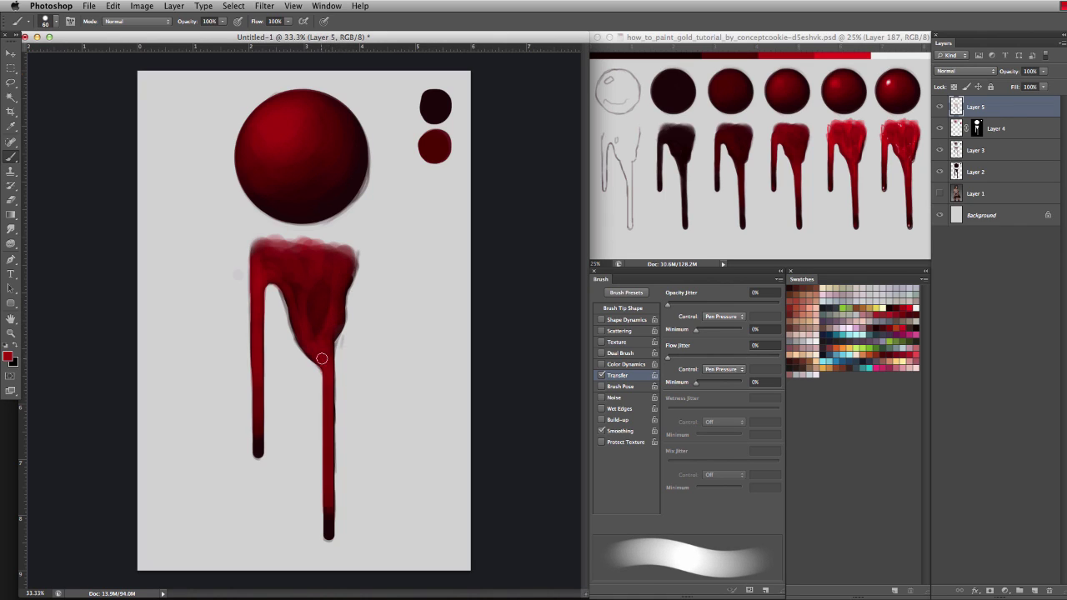
pyautogui.moveTo(316, 265); pyautogui.dragTo(318, 265)
pyautogui.moveTo(294, 342); pyautogui.dragTo(285, 286)
pyautogui.moveTo(305, 375); pyautogui.dragTo(296, 307)
# - Repaint the medium red colour sample on Layer 5 and extend the drip's ragged upper edge with medium red
pyautogui.moveTo(430, 183); pyautogui.dragTo(438, 190)
pyautogui.moveTo(330, 318); pyautogui.dragTo(338, 318)
pyautogui.moveTo(263, 229); pyautogui.dragTo(352, 244)
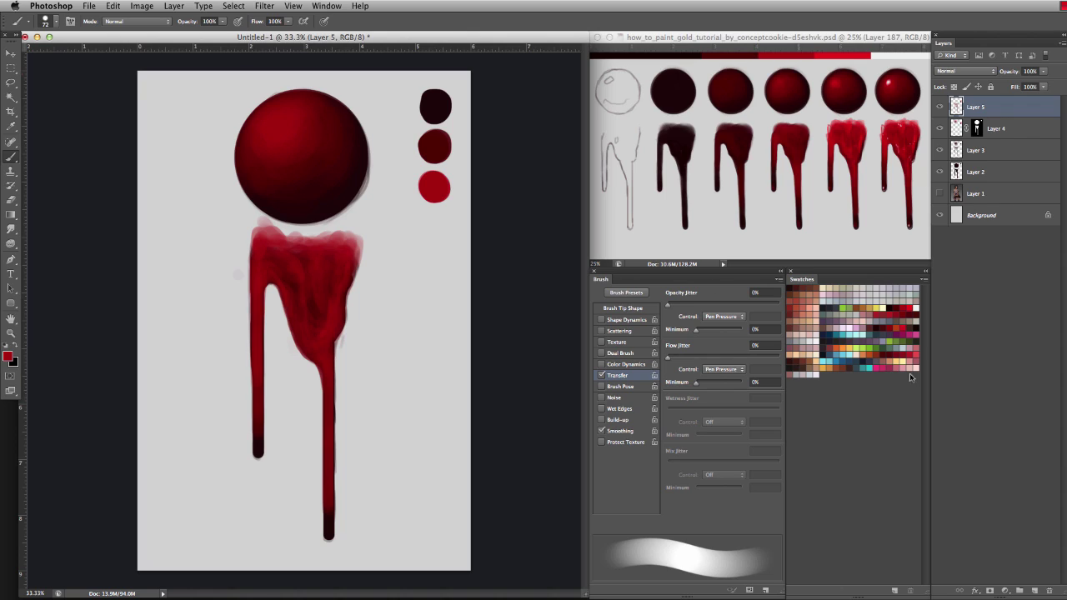
# - Add a new layer above Layer 5 and paint a bright red colour sample, picked from the reference strip, below the medium red one
pyautogui.click(1035, 590)
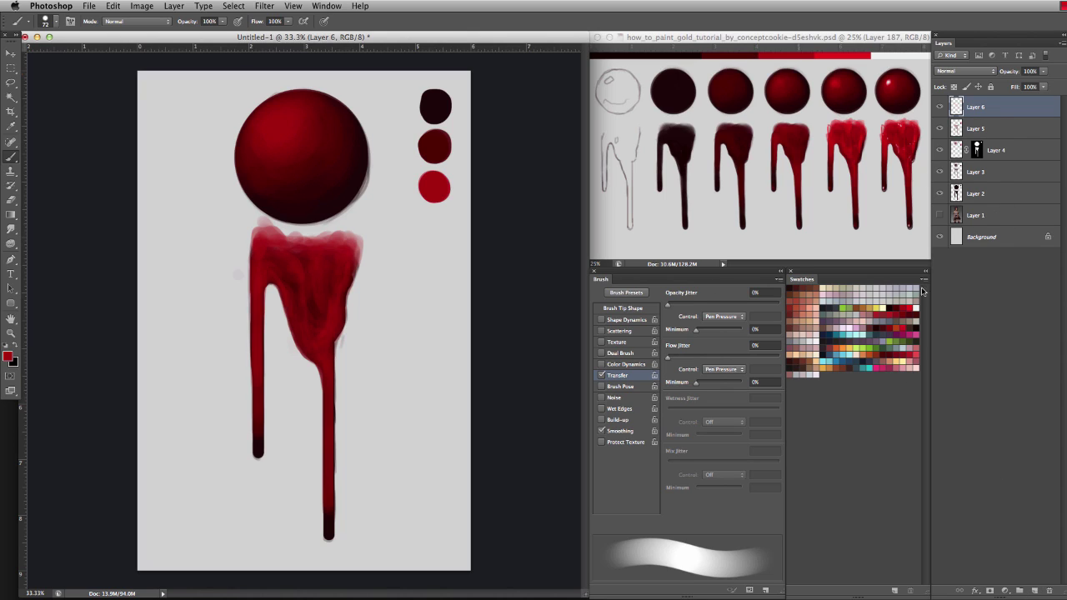
pyautogui.keyDown('alt'); pyautogui.click(846, 53); pyautogui.keyUp('alt')
pyautogui.moveTo(433, 220); pyautogui.dragTo(434, 220)
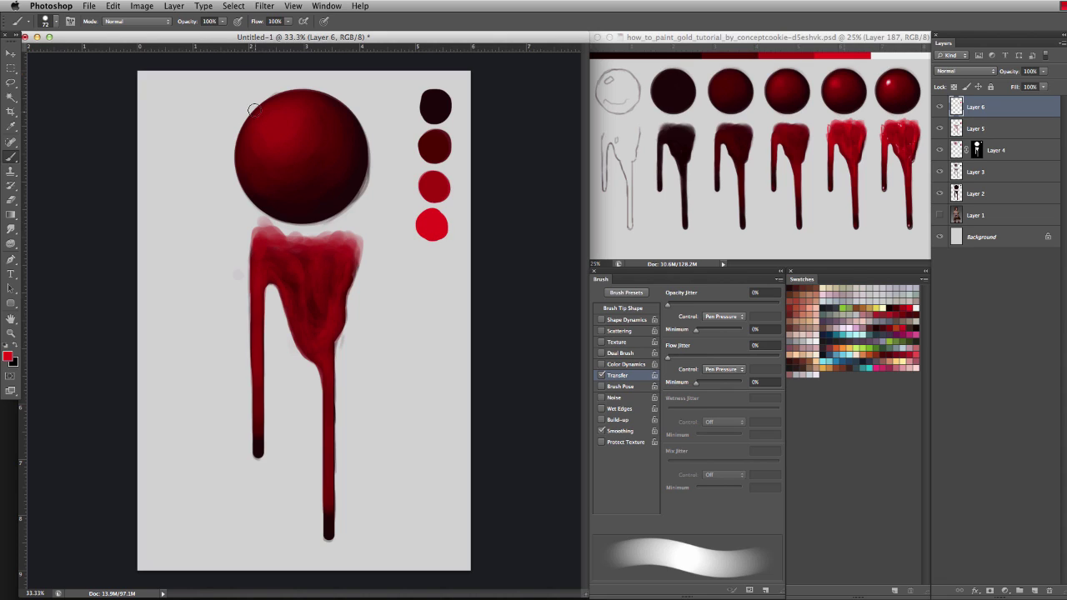
# - Paint a small bright red glow on the sphere's upper-left area on Layer 6 and soften it with the eraser
pyautogui.moveTo(281, 125); pyautogui.dragTo(278, 131)
pyautogui.moveTo(278, 131); pyautogui.dragTo(287, 121)
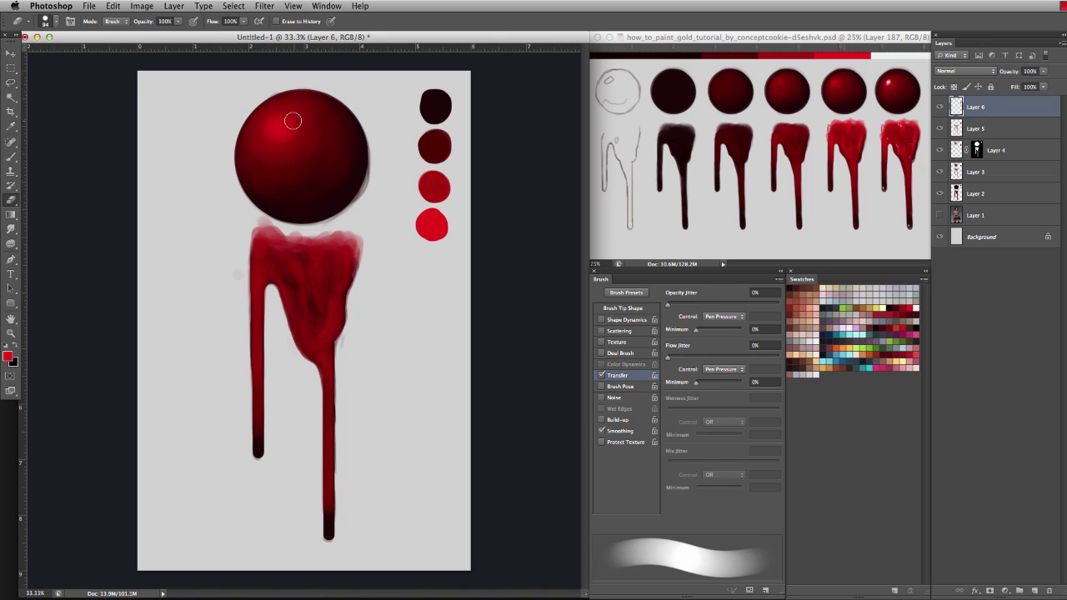
pyautogui.press('[')
pyautogui.press('[')
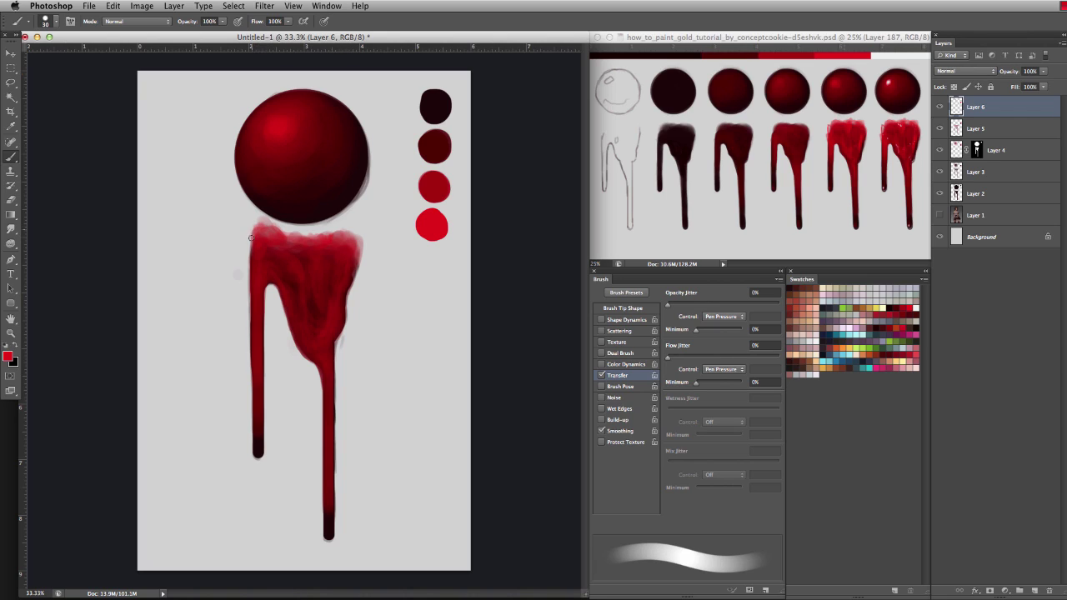
# - Paint bright red along the drip's upper edge and add a sampled dark red to the middle of its body
pyautogui.moveTo(256, 235)
pyautogui.mouseDown()
pyautogui.moveTo(254, 264)
pyautogui.moveTo(297, 237)
pyautogui.mouseUp()
pyautogui.moveTo(352, 240); pyautogui.dragTo(365, 240)
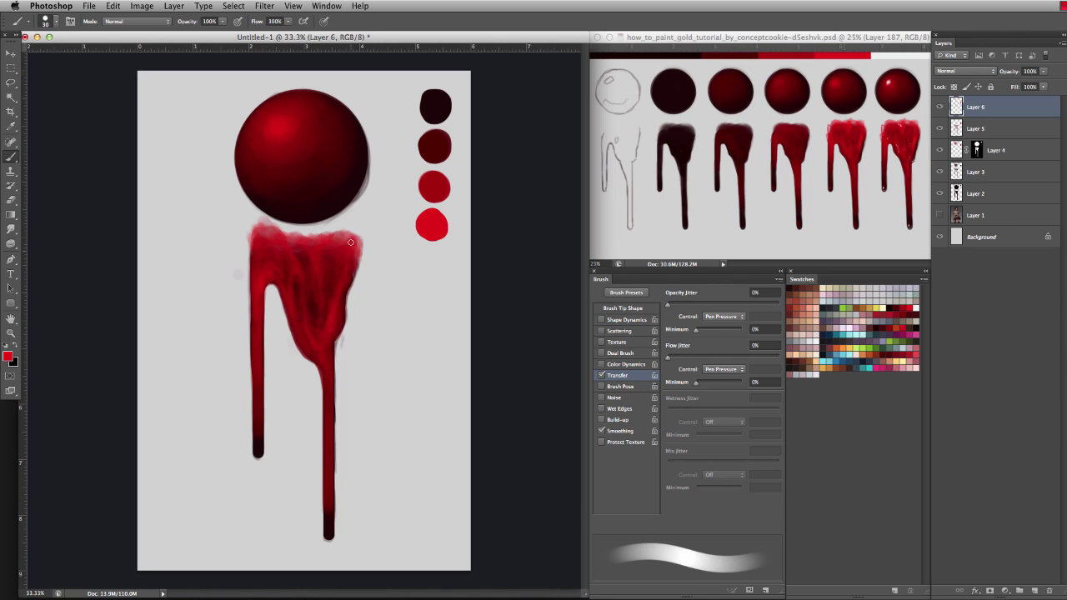
pyautogui.keyDown('alt'); pyautogui.click(336, 263); pyautogui.keyUp('alt')
pyautogui.keyDown('alt'); pyautogui.click(307, 271); pyautogui.keyUp('alt')
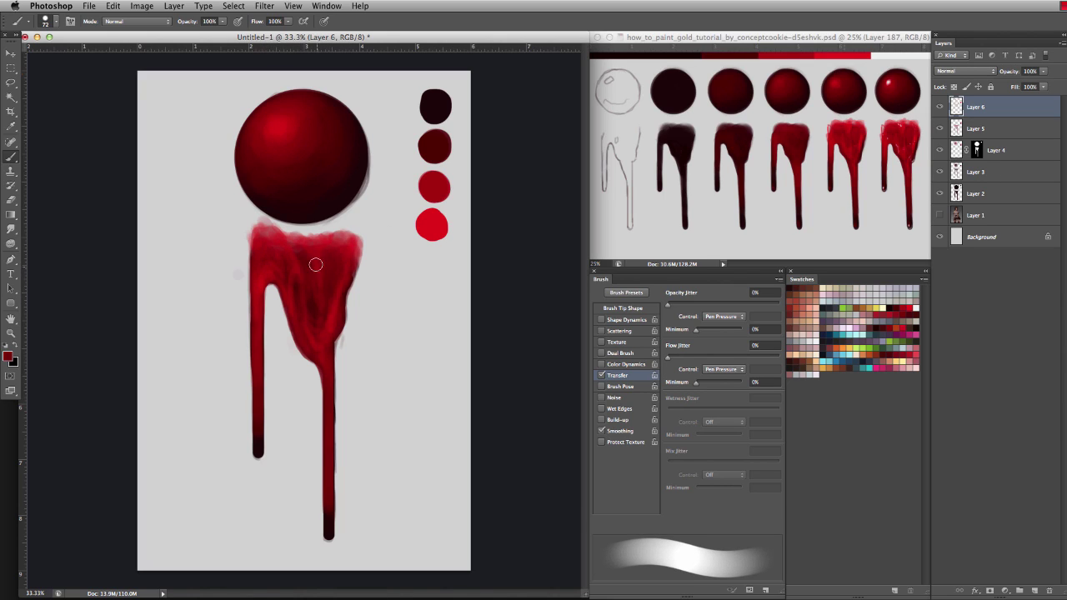
pyautogui.moveTo(316, 270); pyautogui.dragTo(306, 270)
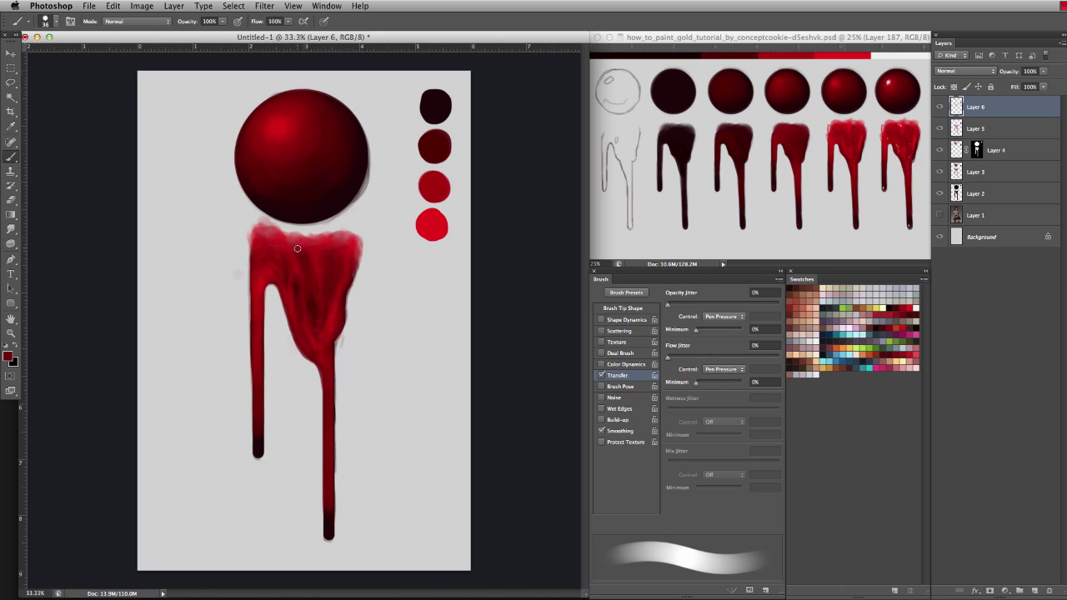
# - Blend light and dark reds sampled from the drip into flowing streaks across its body on Layer 6
pyautogui.keyDown('alt'); pyautogui.click(333, 315); pyautogui.keyUp('alt')
pyautogui.keyDown('alt'); pyautogui.click(302, 265); pyautogui.keyUp('alt')
pyautogui.keyDown('alt'); pyautogui.click(297, 257); pyautogui.keyUp('alt')
pyautogui.moveTo(299, 257)
pyautogui.mouseDown()
pyautogui.moveTo(301, 268)
pyautogui.moveTo(285, 271)
pyautogui.mouseUp()
pyautogui.keyDown('alt'); pyautogui.click(283, 257); pyautogui.keyUp('alt')
pyautogui.keyDown('alt'); pyautogui.click(288, 275); pyautogui.keyUp('alt')
pyautogui.keyDown('alt'); pyautogui.click(300, 256); pyautogui.keyUp('alt')
pyautogui.keyDown('alt'); pyautogui.click(332, 259); pyautogui.keyUp('alt')
pyautogui.keyDown('alt'); pyautogui.click(316, 297); pyautogui.keyUp('alt')
pyautogui.moveTo(314, 323); pyautogui.dragTo(309, 309)
pyautogui.keyDown('alt'); pyautogui.click(312, 301); pyautogui.keyUp('alt')
pyautogui.keyDown('alt'); pyautogui.click(297, 257); pyautogui.keyUp('alt')
# - Add a new layer above Layer 6 and paint an off-white colour sample, picked from the reference strip, below the bright red one
pyautogui.click(1033, 590)
pyautogui.keyDown('alt'); pyautogui.click(888, 57); pyautogui.keyUp('alt')
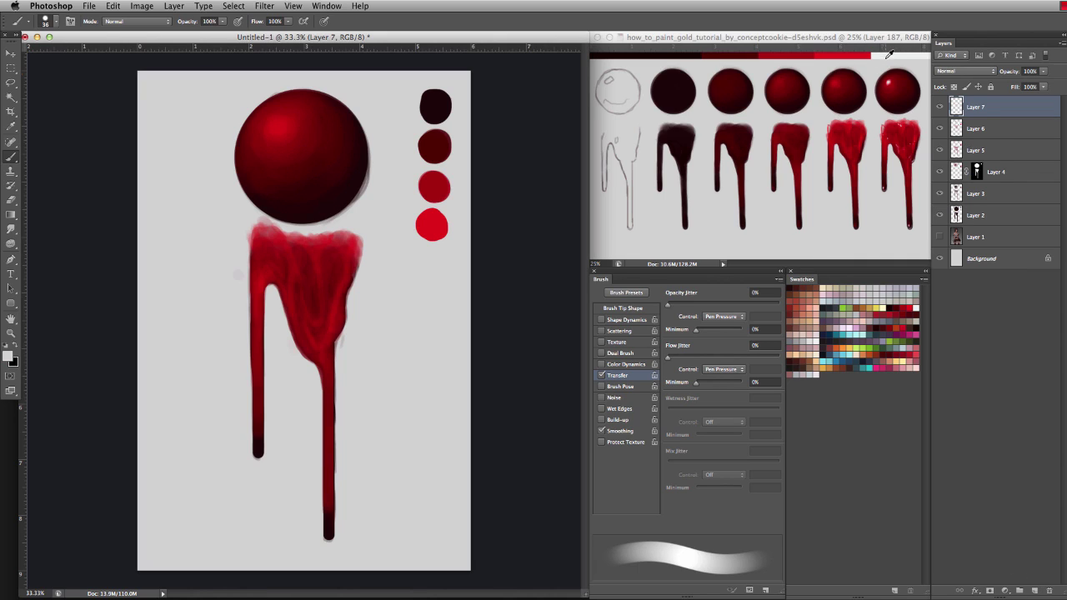
pyautogui.moveTo(423, 253); pyautogui.dragTo(435, 252)
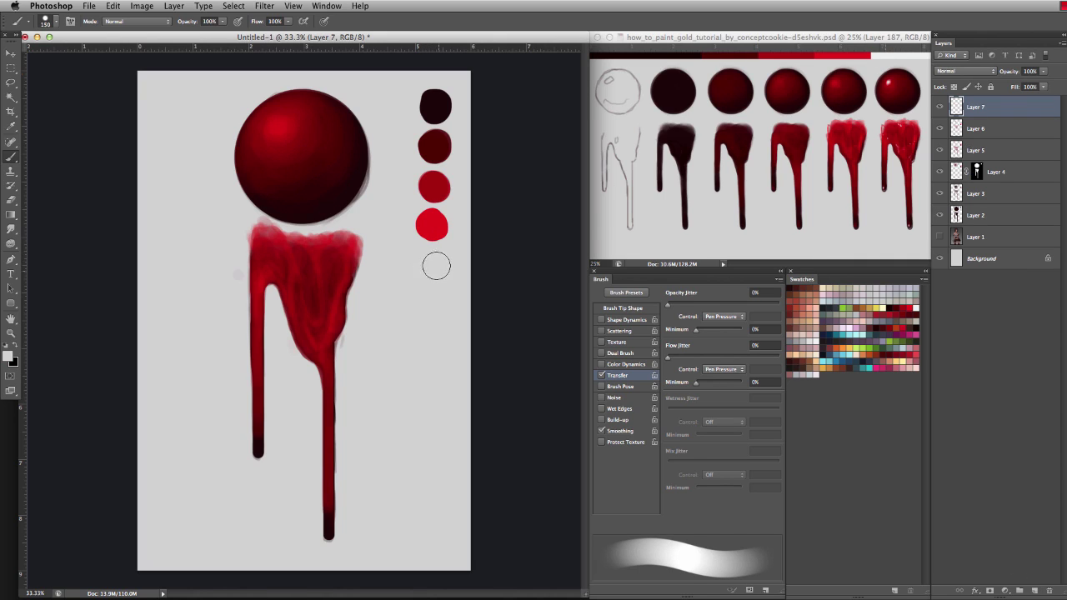
pyautogui.moveTo(390, 198); pyautogui.dragTo(450, 276)
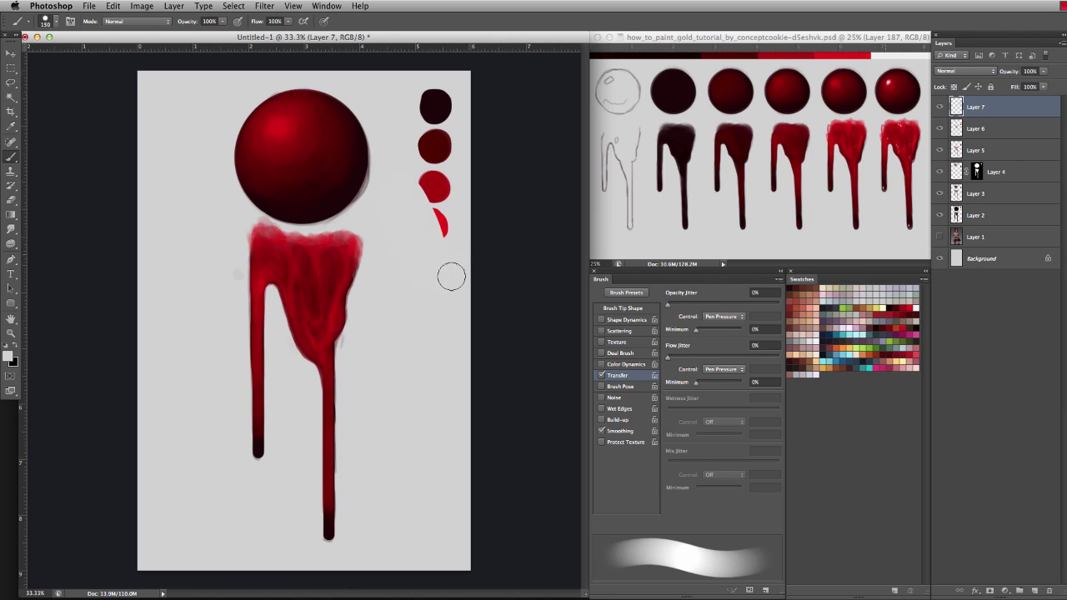
pyautogui.hotkey('ctrl', 'z')
pyautogui.keyDown('alt'); pyautogui.click(898, 53); pyautogui.keyUp('alt')
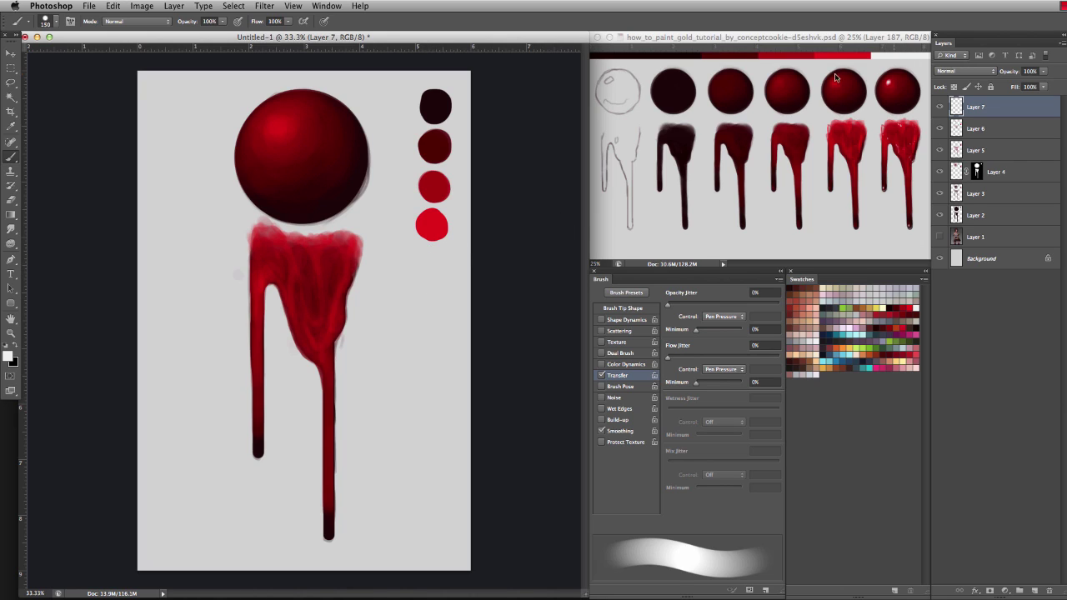
pyautogui.moveTo(437, 270); pyautogui.dragTo(434, 268)
pyautogui.press('super+z')
pyautogui.click(431, 267)
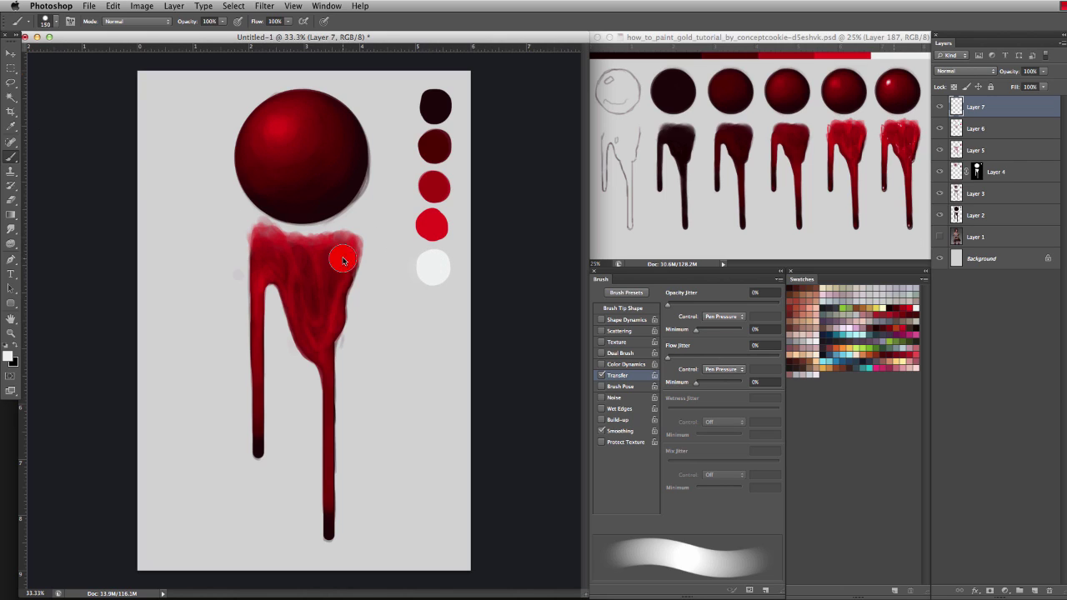
# - Paint a small off-white specular highlight on the sphere's upper-left area on Layer 7
pyautogui.moveTo(342, 260); pyautogui.dragTo(332, 267)
pyautogui.moveTo(278, 121); pyautogui.dragTo(278, 121)
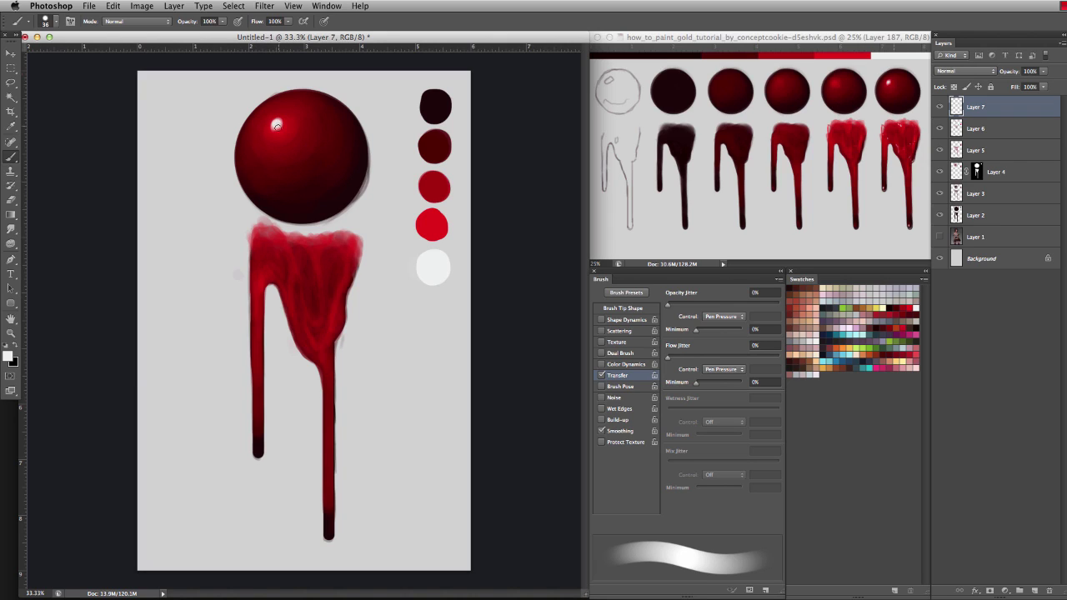
pyautogui.moveTo(276, 138); pyautogui.dragTo(276, 5)
pyautogui.moveTo(288, 199); pyautogui.dragTo(289, 81)
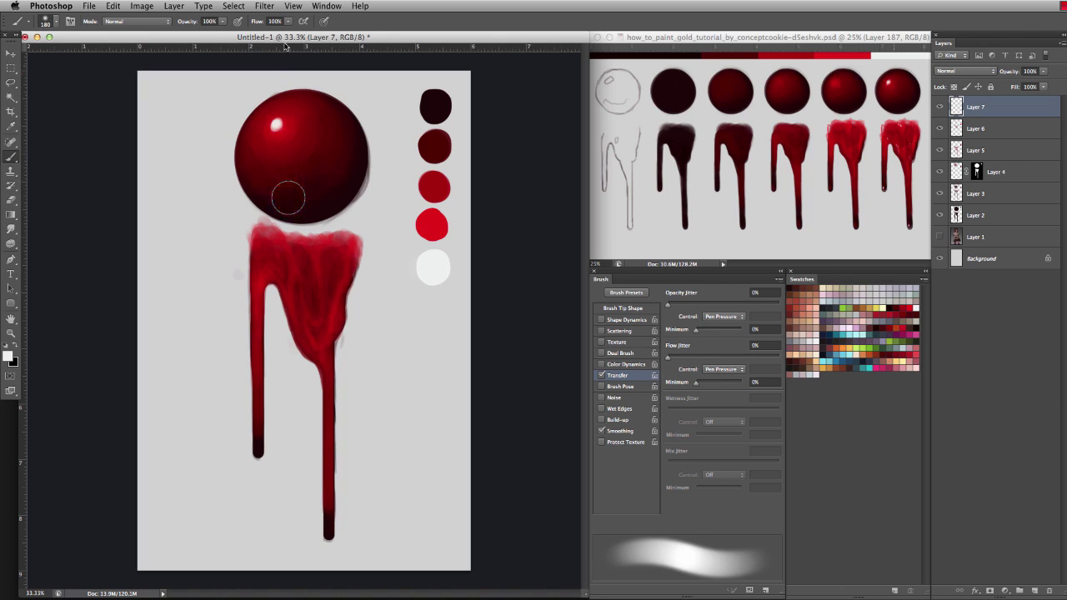
pyautogui.moveTo(274, 150)
pyautogui.mouseDown()
pyautogui.moveTo(283, 150)
pyautogui.moveTo(275, 125)
pyautogui.moveTo(290, 117)
pyautogui.moveTo(279, 134)
pyautogui.moveTo(268, 123)
pyautogui.moveTo(297, 133)
pyautogui.moveTo(281, 112)
pyautogui.moveTo(301, 126)
pyautogui.moveTo(267, 150)
pyautogui.moveTo(287, 146)
pyautogui.moveTo(281, 124)
pyautogui.moveTo(310, 148)
pyautogui.moveTo(281, 109)
pyautogui.moveTo(279, 134)
pyautogui.moveTo(262, 125)
pyautogui.moveTo(277, 96)
pyautogui.mouseUp()
pyautogui.press('alt+super+z')
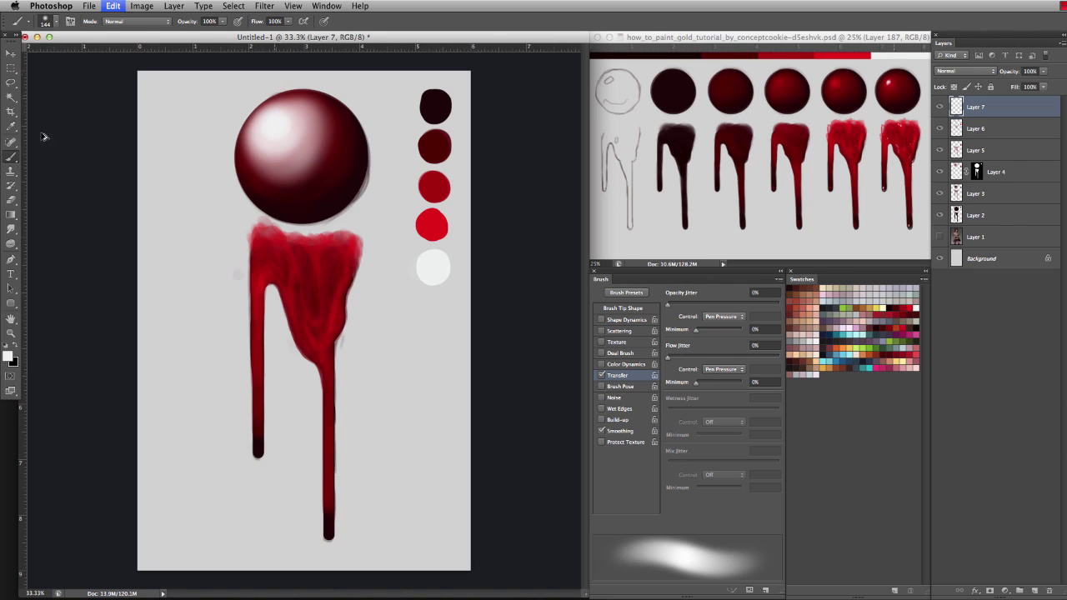
pyautogui.press('alt+super+z')
pyautogui.press('alt+super+z')
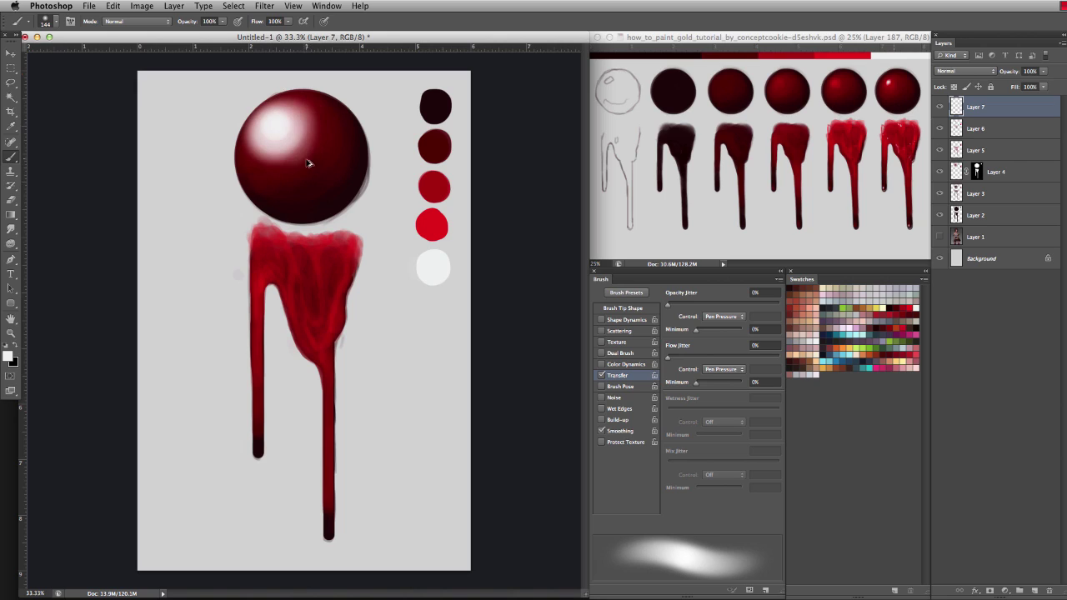
pyautogui.press('alt+super+z')
pyautogui.press('alt+super+z')
pyautogui.press('alt+super+z')
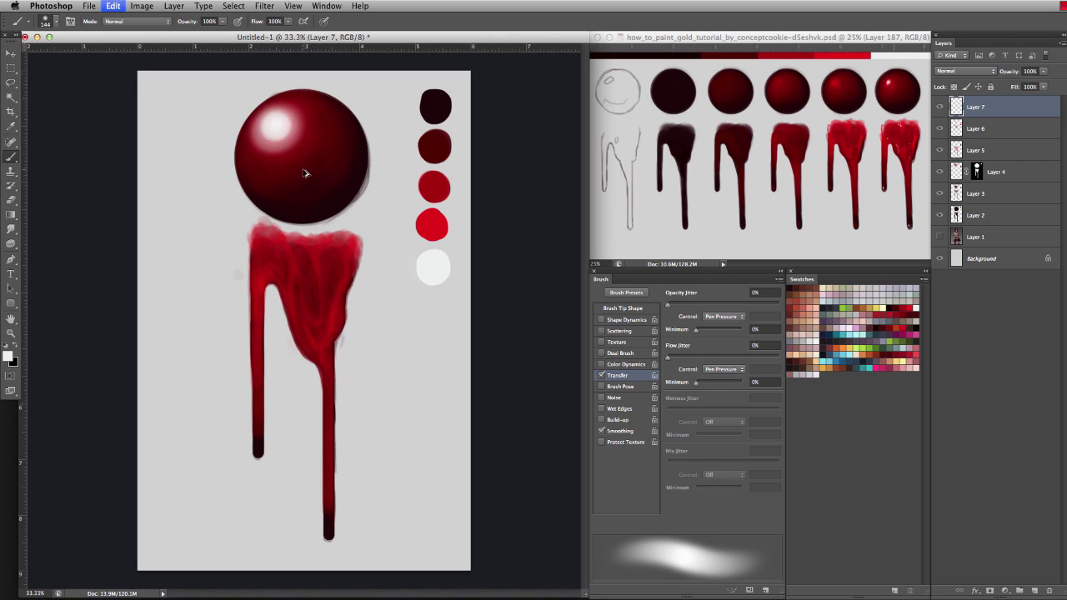
pyautogui.press('alt+super+z')
pyautogui.press('alt+super+z')
# - Soften the edge of the small off-white specular highlight on the sphere
pyautogui.moveTo(302, 125)
pyautogui.mouseDown()
pyautogui.moveTo(281, 516)
pyautogui.moveTo(290, 130)
pyautogui.moveTo(275, 129)
pyautogui.mouseUp()
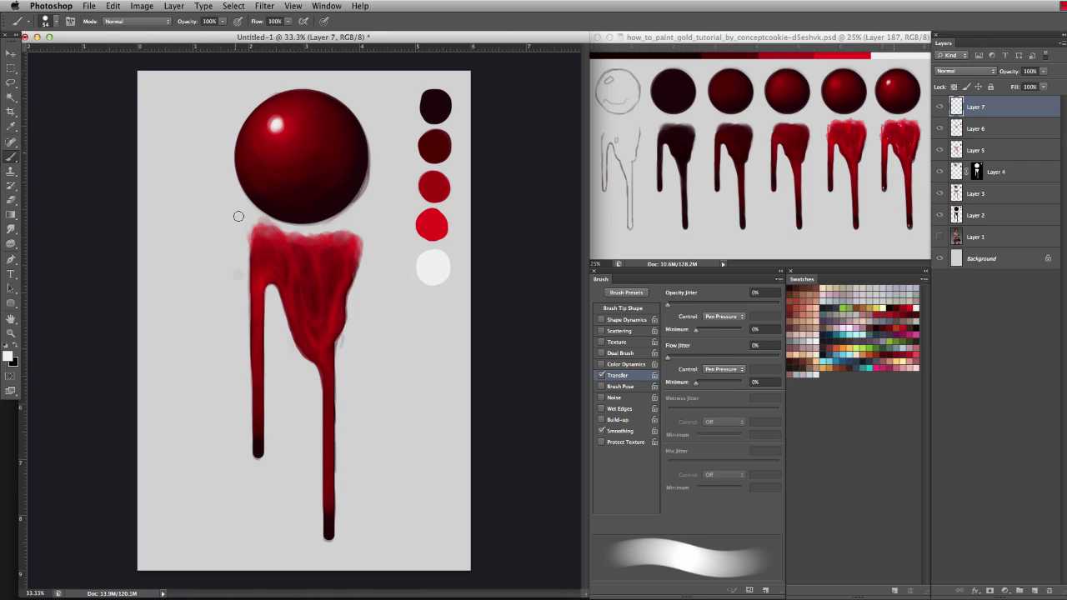
pyautogui.moveTo(279, 129); pyautogui.dragTo(278, 122)
pyautogui.press('super+z')
pyautogui.moveTo(296, 242); pyautogui.dragTo(288, 238)
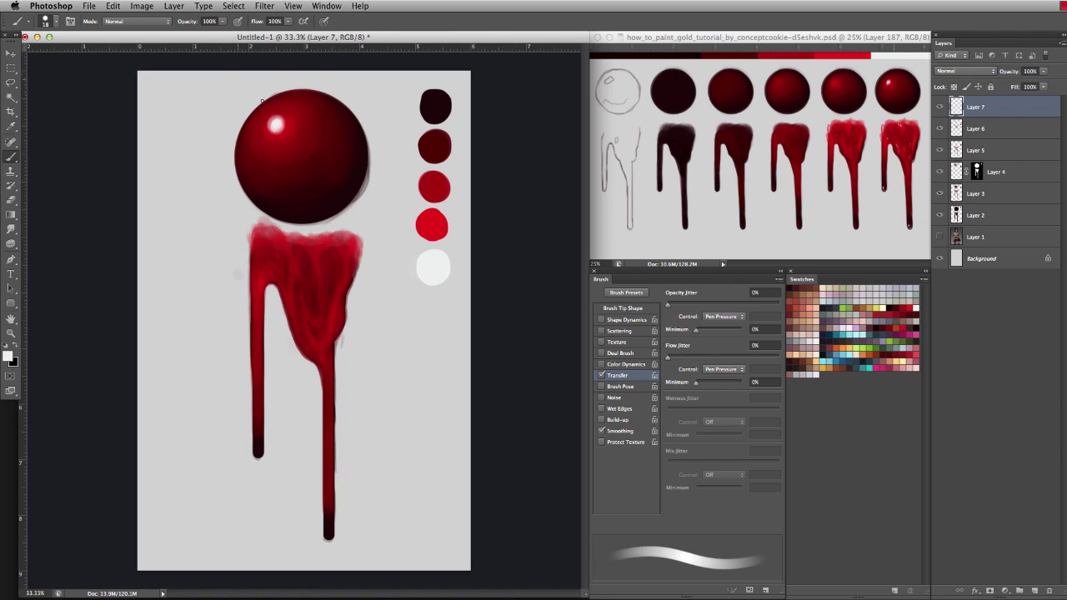
pyautogui.moveTo(222, 77)
pyautogui.mouseDown()
pyautogui.moveTo(258, 120)
pyautogui.moveTo(253, 107)
pyautogui.mouseUp()
pyautogui.hotkey('ctrl', 'alt', 'z')
pyautogui.hotkey('ctrl', 'alt', 'z')
pyautogui.hotkey('ctrl', 'alt', 'z')
# - Paint small off-white specular highlights along the upper edge and body of the blood drip on Layer 7
pyautogui.moveTo(285, 249); pyautogui.dragTo(289, 248)
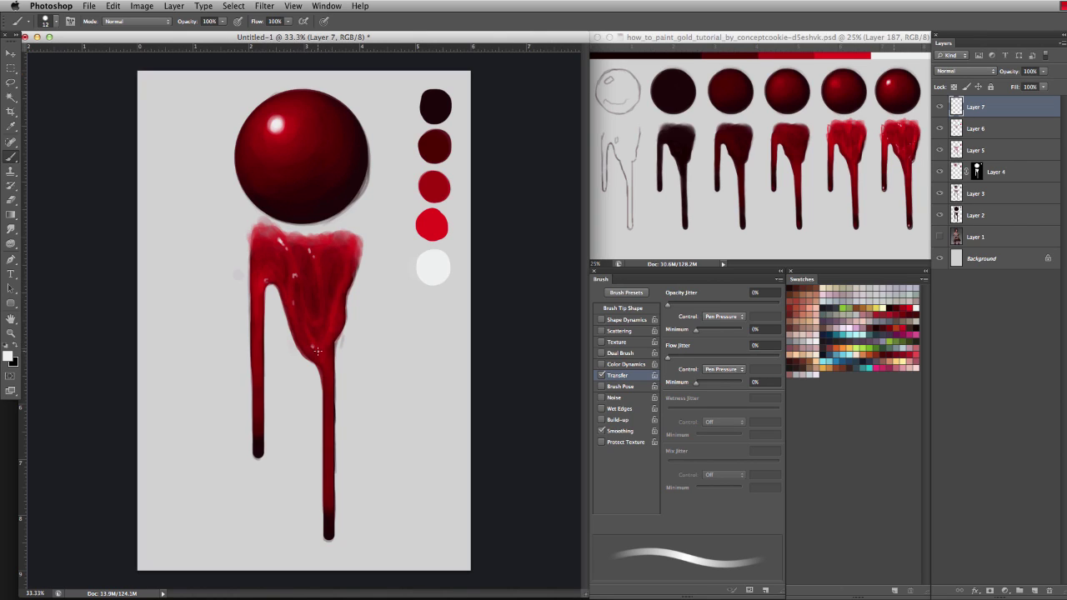
pyautogui.moveTo(318, 352); pyautogui.dragTo(322, 356)
pyautogui.press('super+z')
pyautogui.moveTo(344, 267); pyautogui.dragTo(297, 235)
pyautogui.press('super+z')
pyautogui.moveTo(238, 289); pyautogui.dragTo(275, 289)
pyautogui.moveTo(238, 421); pyautogui.dragTo(285, 419)
pyautogui.hotkey('ctrl', 'z')
pyautogui.hotkey('ctrl', 'alt', 'z')
pyautogui.moveTo(212, 246)
pyautogui.mouseDown()
pyautogui.moveTo(207, 356)
pyautogui.moveTo(176, 460)
pyautogui.moveTo(184, 482)
pyautogui.moveTo(210, 492)
pyautogui.moveTo(224, 244)
pyautogui.mouseUp()
pyautogui.moveTo(150, 334)
pyautogui.mouseDown()
pyautogui.moveTo(180, 408)
pyautogui.moveTo(165, 404)
pyautogui.moveTo(184, 410)
pyautogui.moveTo(179, 382)
pyautogui.moveTo(165, 405)
pyautogui.mouseUp()
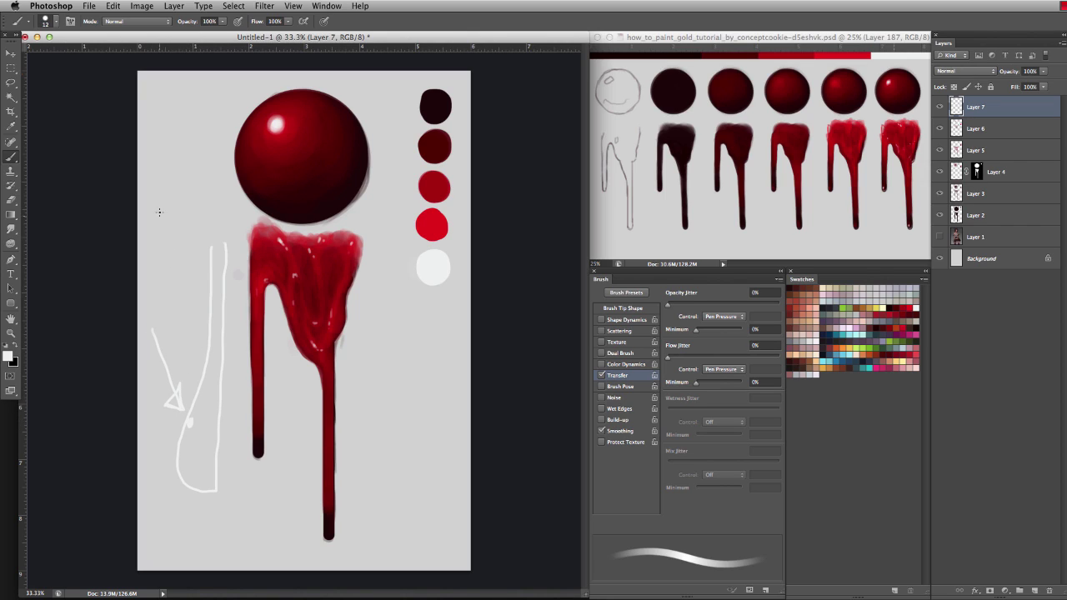
pyautogui.press('super+alt+z')
pyautogui.press('super+alt+z')
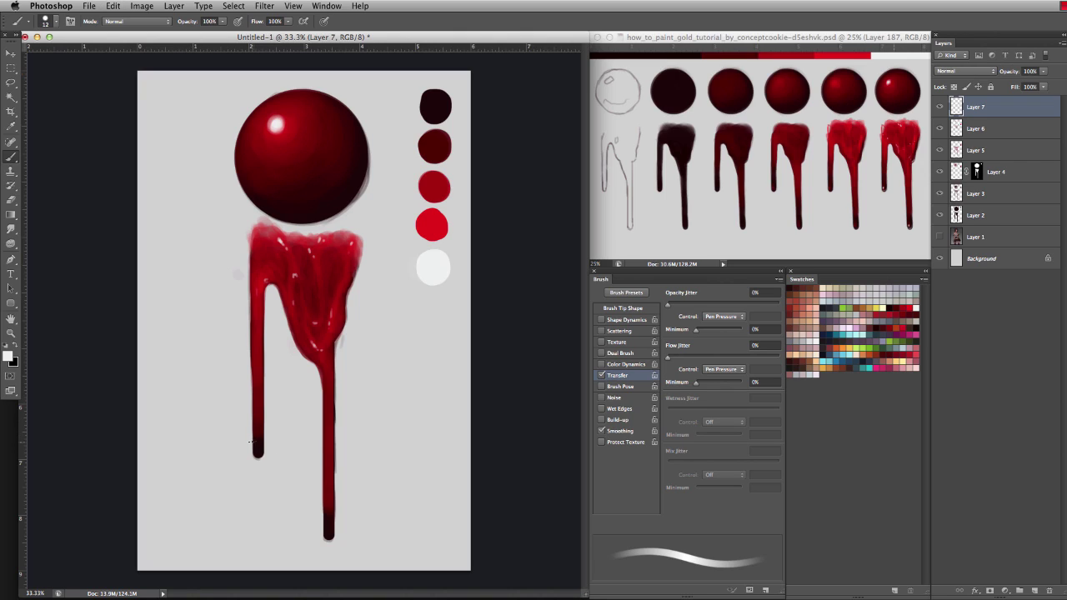
pyautogui.press('super+alt+z')
pyautogui.press('super+alt+z')
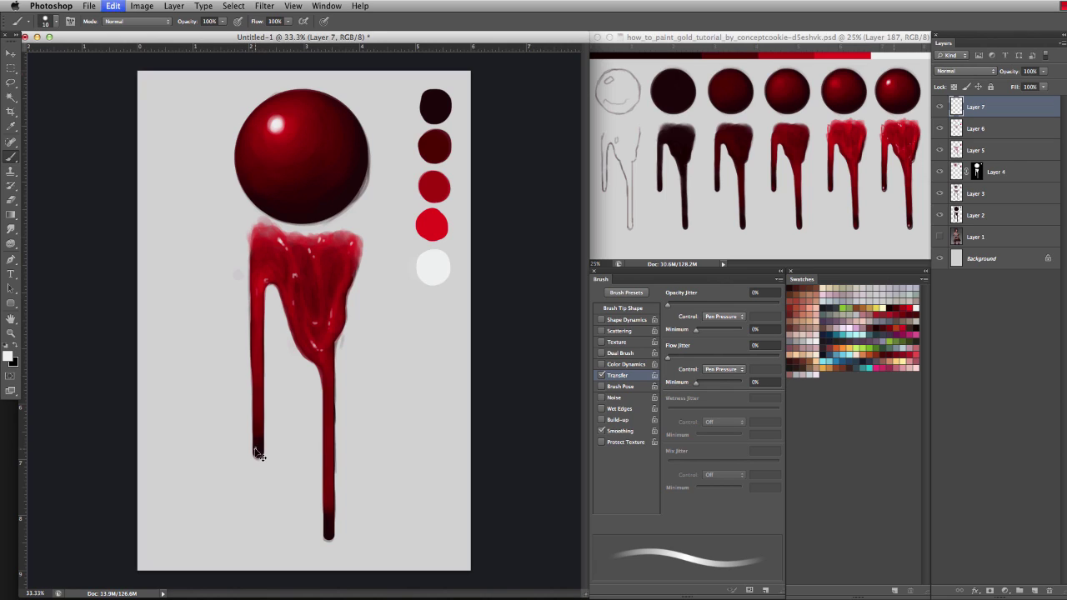
pyautogui.moveTo(228, 77)
pyautogui.mouseDown()
pyautogui.moveTo(271, 122)
pyautogui.moveTo(277, 98)
pyautogui.moveTo(255, 112)
pyautogui.mouseUp()
pyautogui.press('super+alt+z')
pyautogui.press('super+alt+z')
pyautogui.press('super+z')
pyautogui.press('super+z')
# - Dab small off-white highlights onto the rounded ends of both drips
pyautogui.moveTo(257, 456); pyautogui.dragTo(260, 455)
pyautogui.moveTo(222, 356)
pyautogui.mouseDown()
pyautogui.moveTo(206, 407)
pyautogui.moveTo(172, 450)
pyautogui.moveTo(186, 528)
pyautogui.moveTo(237, 528)
pyautogui.mouseUp()
pyautogui.press('super+z')
# - Add a new layer above Layer 7 and paint soft light-grey reflections across the drip's upper body
pyautogui.click(1035, 590)
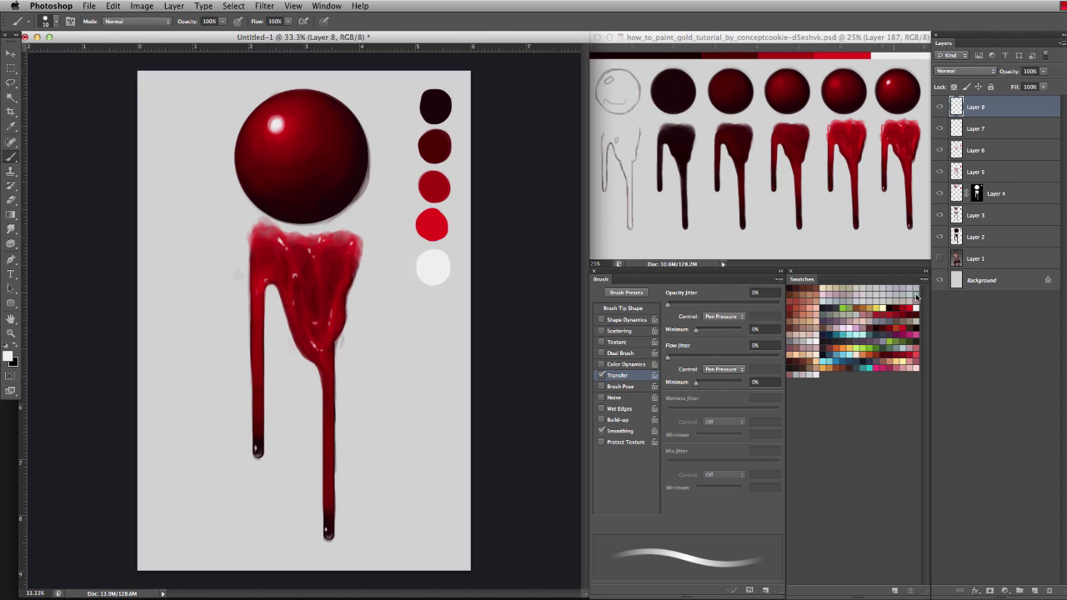
pyautogui.moveTo(341, 256); pyautogui.dragTo(349, 259)
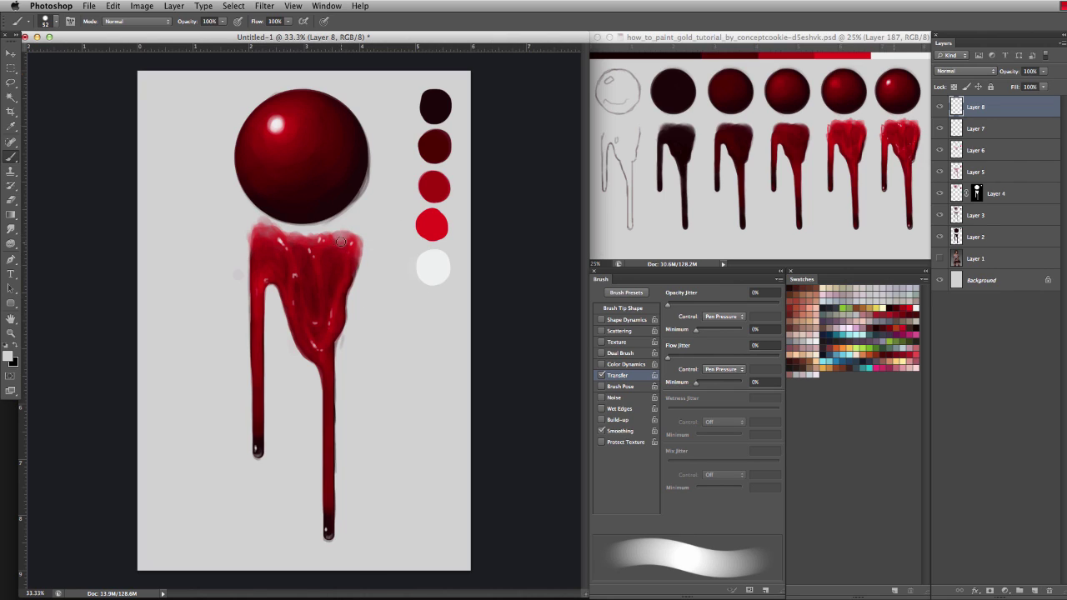
pyautogui.moveTo(327, 256)
pyautogui.mouseDown()
pyautogui.moveTo(329, 288)
pyautogui.moveTo(340, 263)
pyautogui.moveTo(330, 292)
pyautogui.moveTo(329, 257)
pyautogui.moveTo(327, 296)
pyautogui.moveTo(340, 263)
pyautogui.moveTo(326, 310)
pyautogui.moveTo(326, 266)
pyautogui.moveTo(317, 309)
pyautogui.mouseUp()
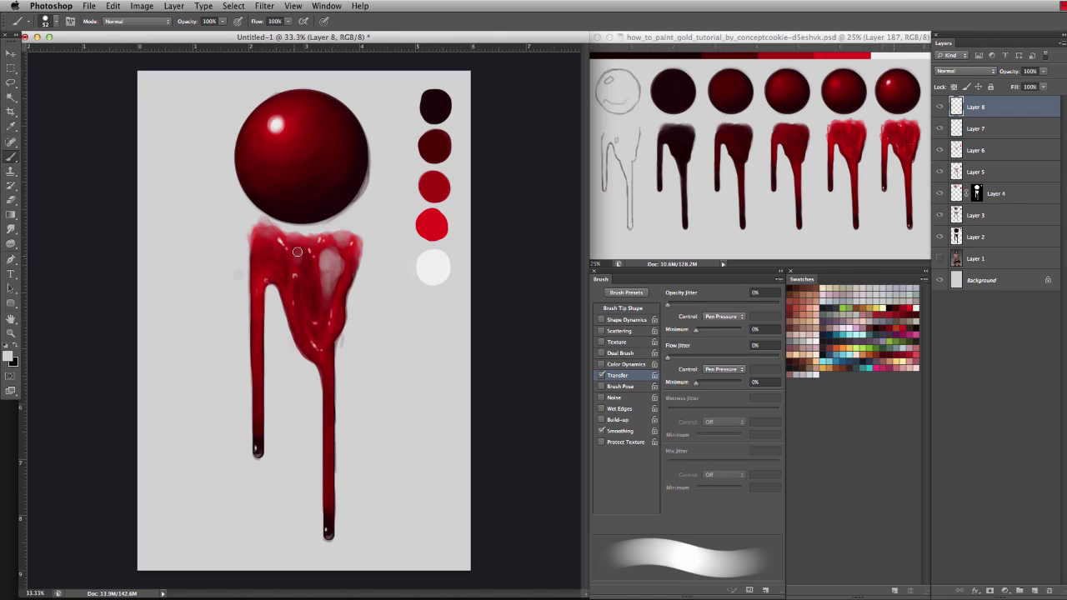
pyautogui.moveTo(306, 261); pyautogui.dragTo(313, 319)
pyautogui.moveTo(283, 265)
pyautogui.mouseDown()
pyautogui.moveTo(274, 252)
pyautogui.moveTo(296, 282)
pyautogui.moveTo(302, 256)
pyautogui.moveTo(311, 319)
pyautogui.moveTo(321, 324)
pyautogui.moveTo(328, 295)
pyautogui.mouseUp()
pyautogui.click(315, 334)
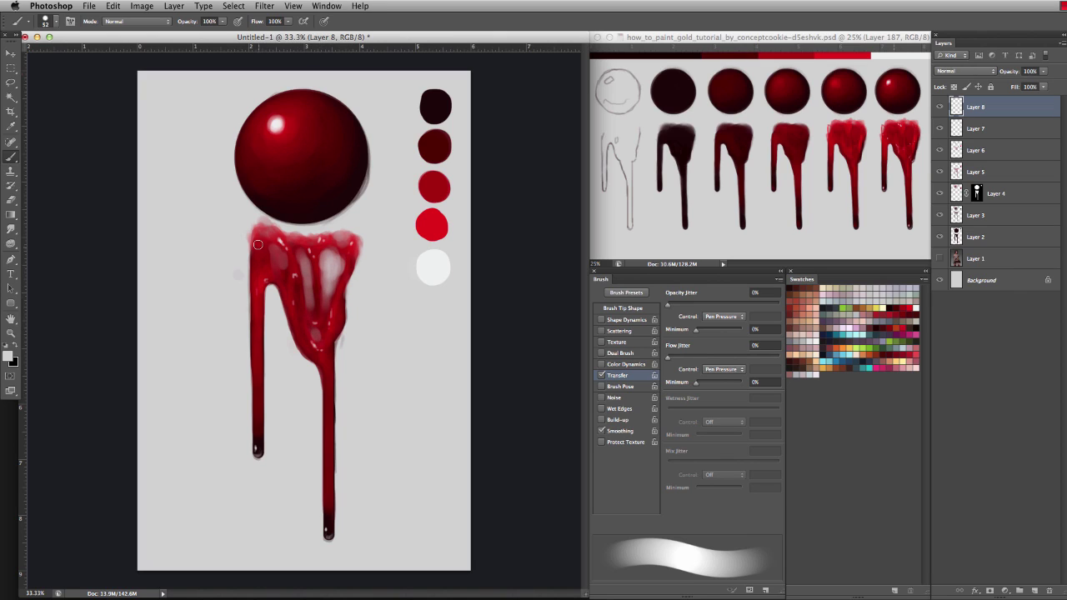
pyautogui.moveTo(259, 245); pyautogui.dragTo(281, 267)
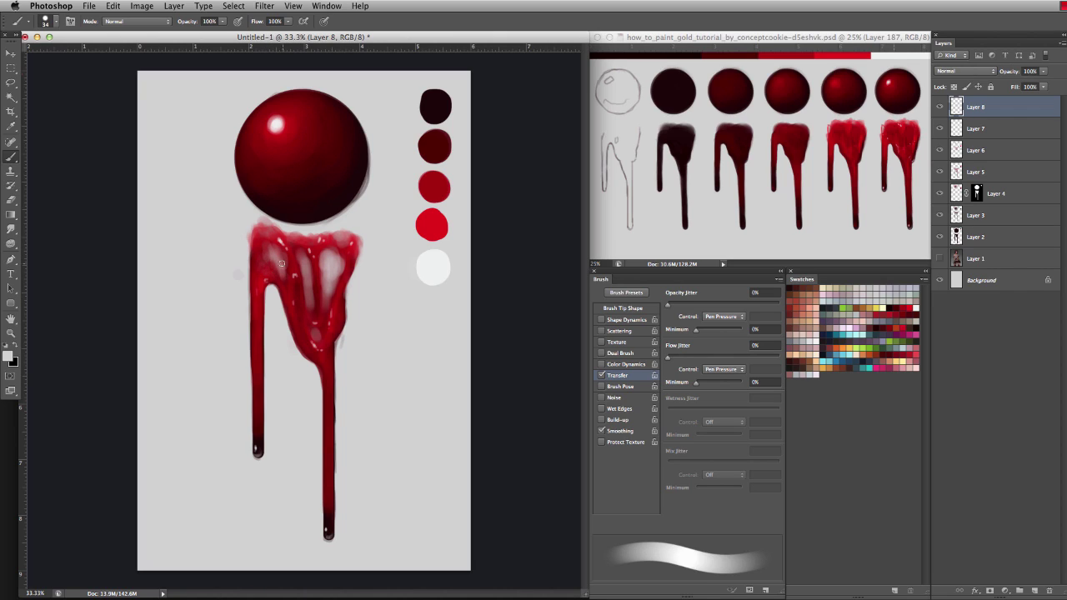
pyautogui.moveTo(336, 254); pyautogui.dragTo(367, 254)
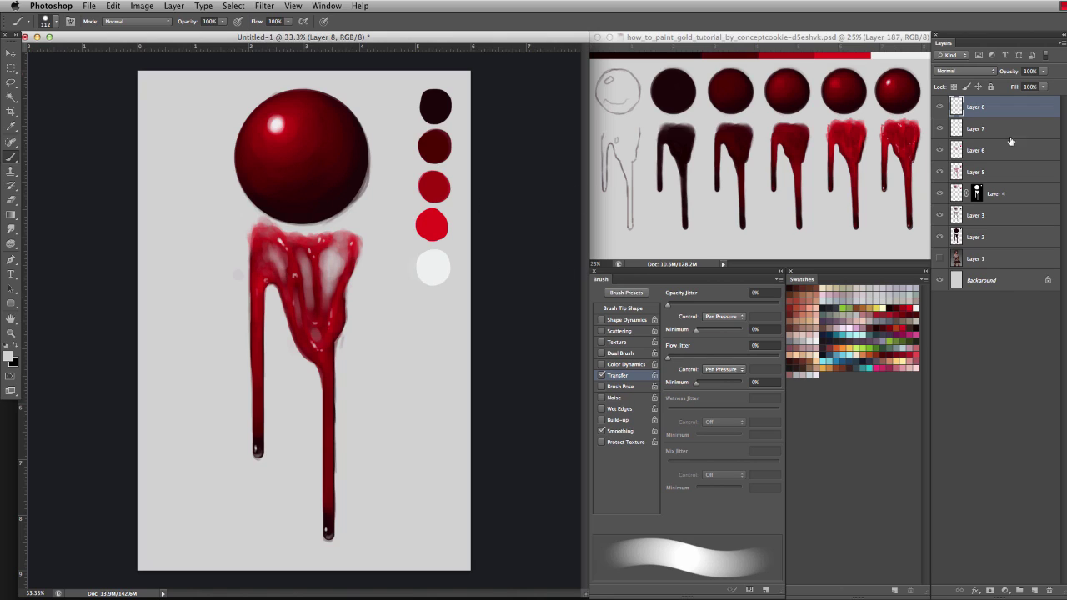
# - Create a layer group and move Layer 2 through Layer 8 into it
pyautogui.click(1018, 591)
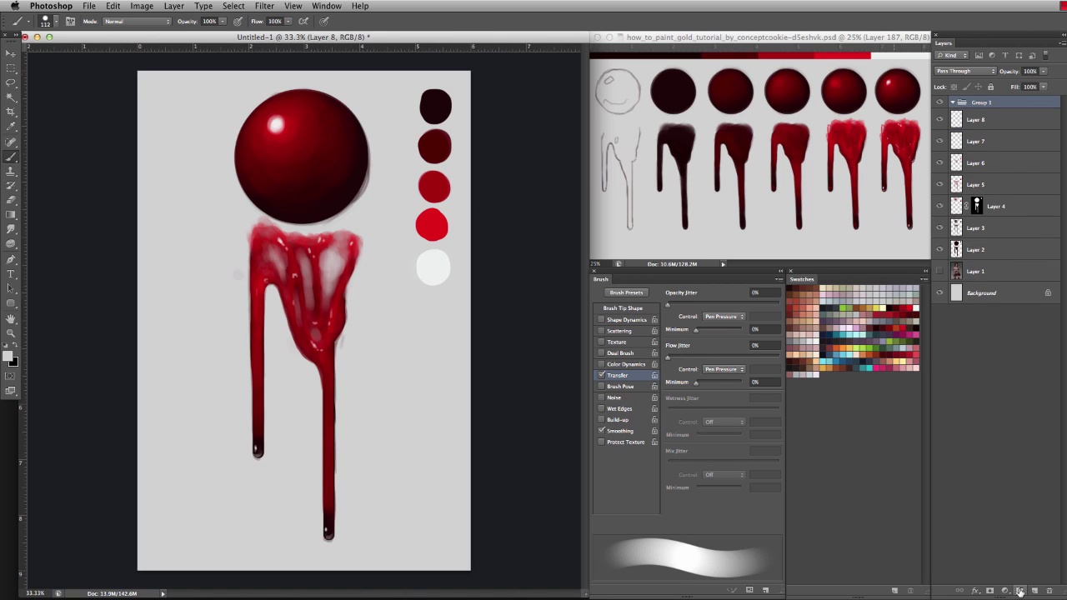
pyautogui.click(960, 121)
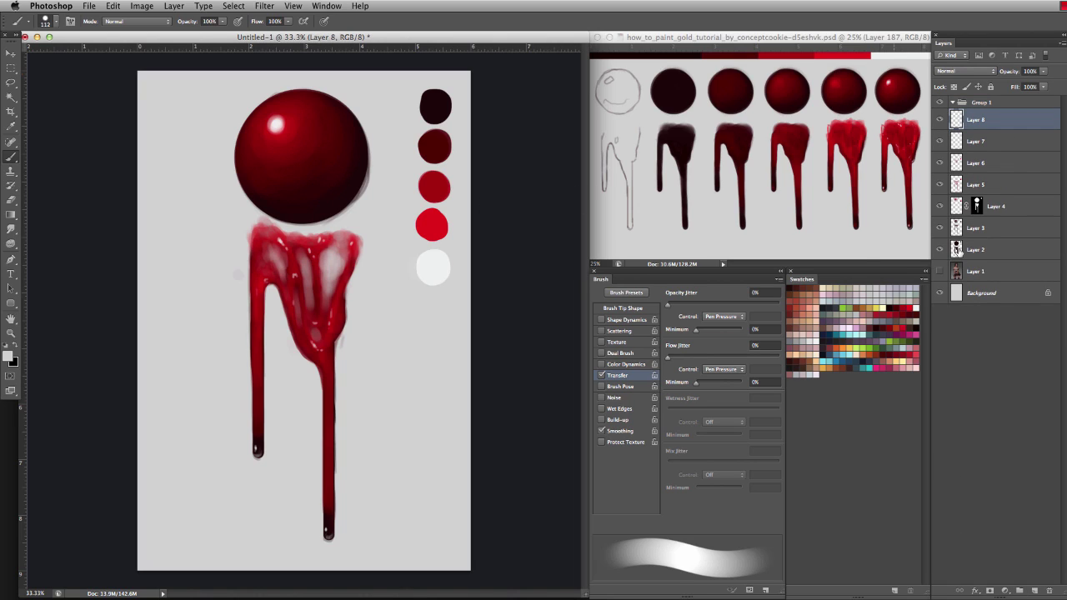
pyautogui.keyDown('shift'); pyautogui.click(959, 250); pyautogui.keyUp('shift')
pyautogui.moveTo(960, 123); pyautogui.dragTo(957, 107)
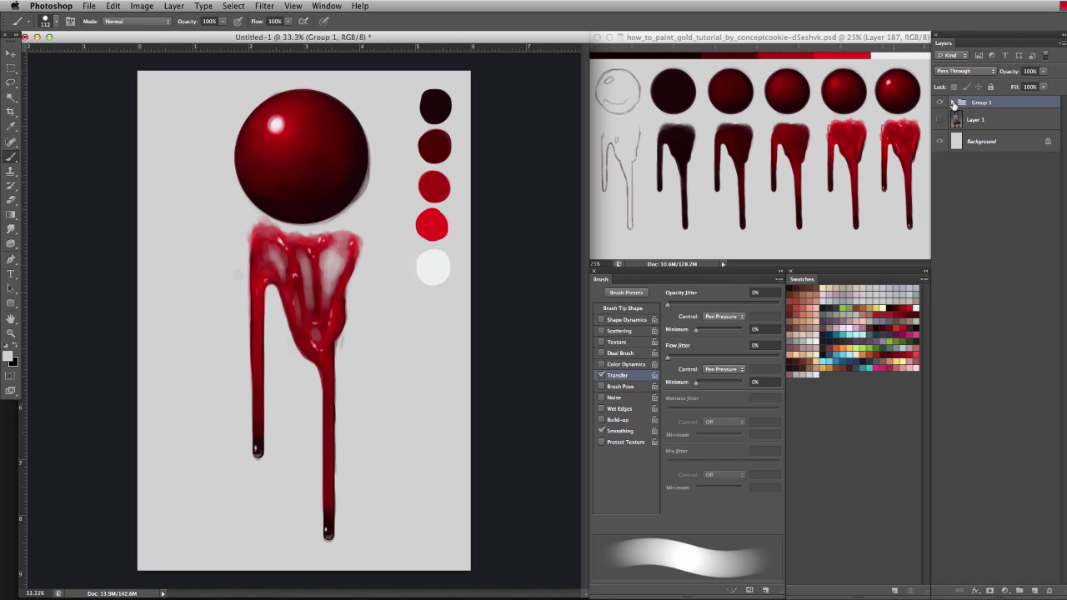
# - Hide Group 1, show the character painting on Layer 1 and add a new layer above it
pyautogui.click(940, 101)
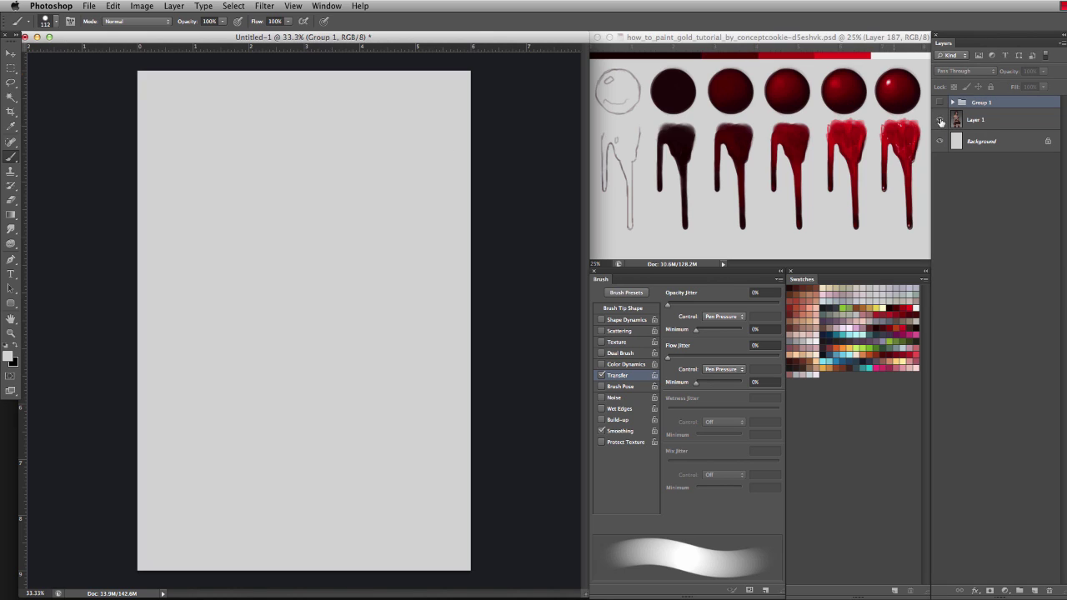
pyautogui.click(940, 120)
pyautogui.click(959, 121)
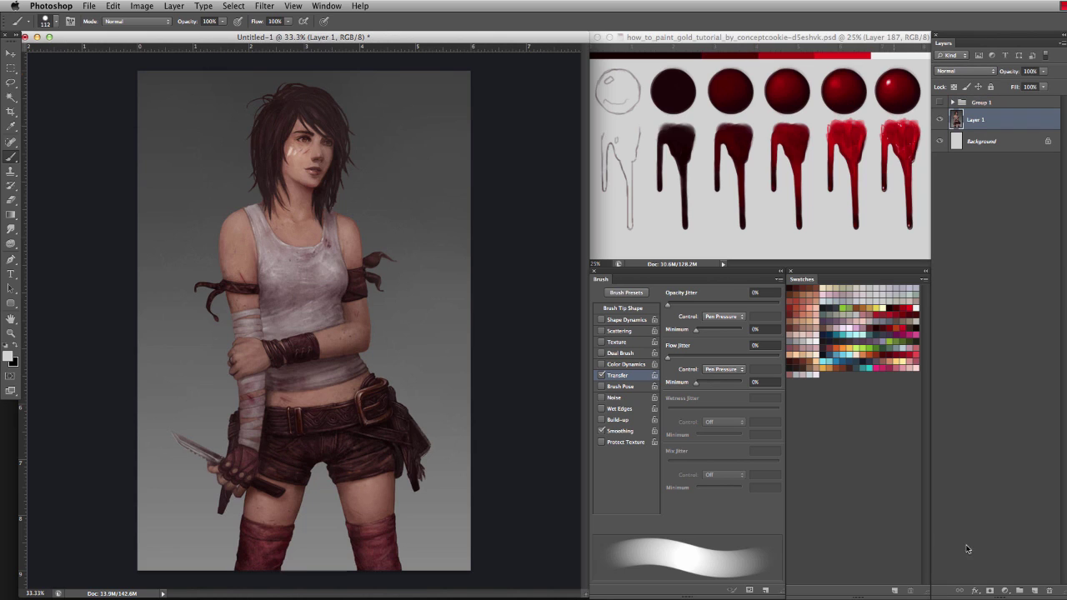
pyautogui.click(1034, 590)
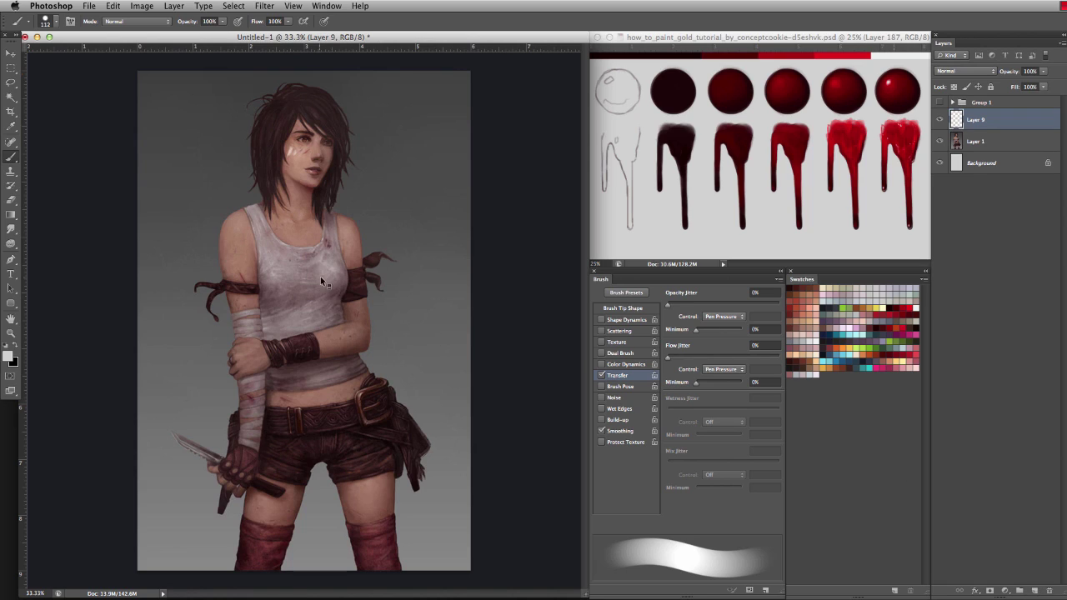
# - Paint stains on the forearm bandage and the tank top's hem in the darkest maroon sampled from the reference sphere
pyautogui.keyDown('ctrl'); pyautogui.keyDown('alt'); pyautogui.moveTo(320, 276); pyautogui.dragTo(315, 287); pyautogui.keyUp('alt'); pyautogui.keyUp('ctrl')
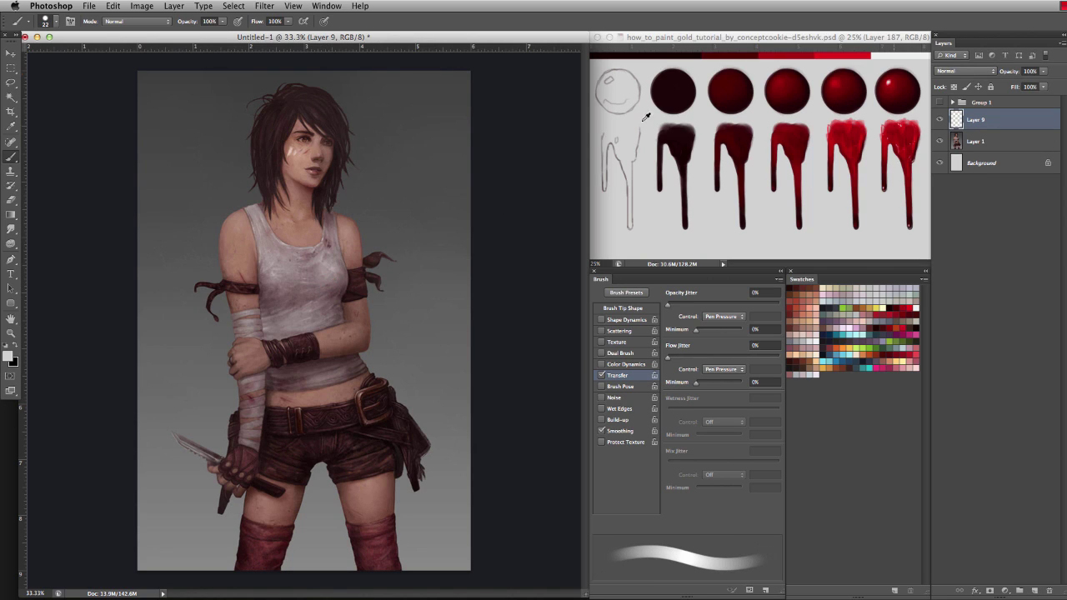
pyautogui.keyDown('alt'); pyautogui.click(671, 96); pyautogui.keyUp('alt')
pyautogui.moveTo(255, 410); pyautogui.dragTo(245, 423)
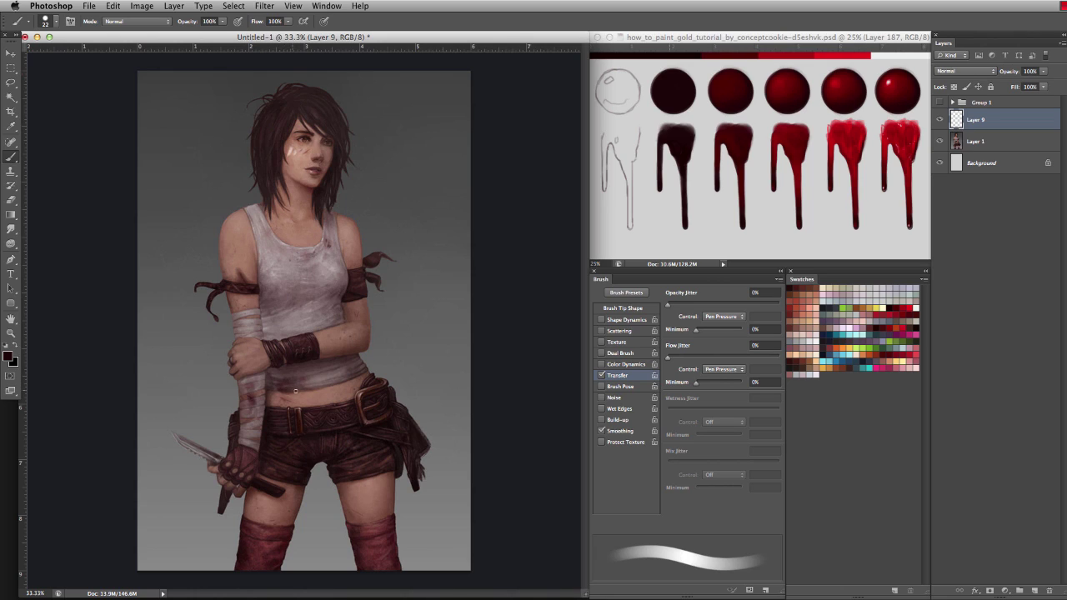
pyautogui.moveTo(288, 388); pyautogui.dragTo(312, 385)
pyautogui.moveTo(286, 381); pyautogui.dragTo(303, 386)
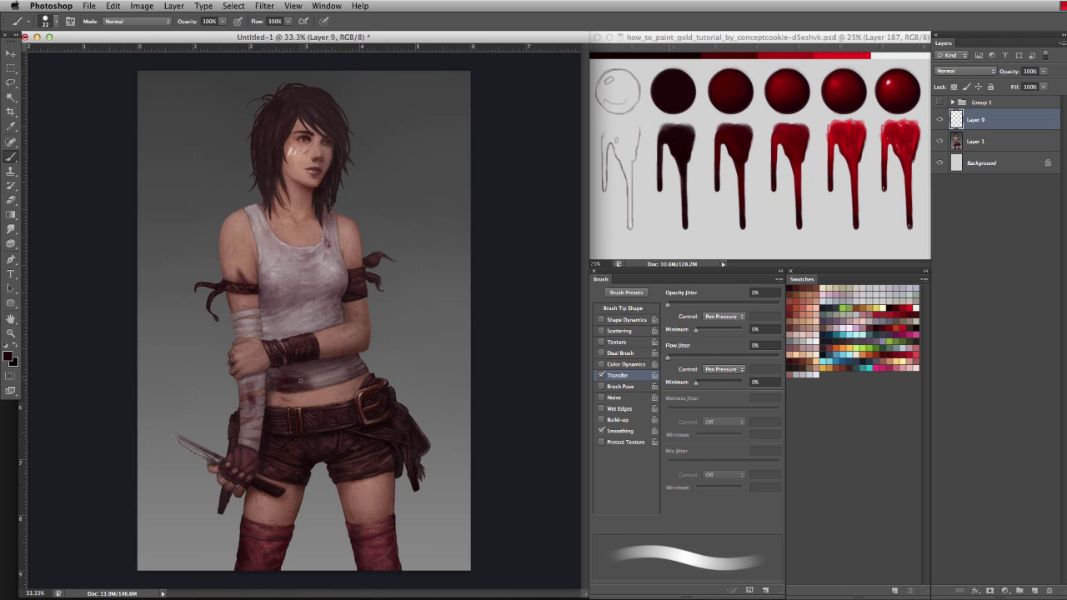
pyautogui.click(285, 378)
pyautogui.press('super+z')
# - Paint a maroon colour sample in the canvas's upper-right corner and darken the stain near the tank top's neckline
pyautogui.moveTo(390, 167); pyautogui.dragTo(439, 152)
pyautogui.press('super+z')
pyautogui.moveTo(441, 106); pyautogui.dragTo(436, 103)
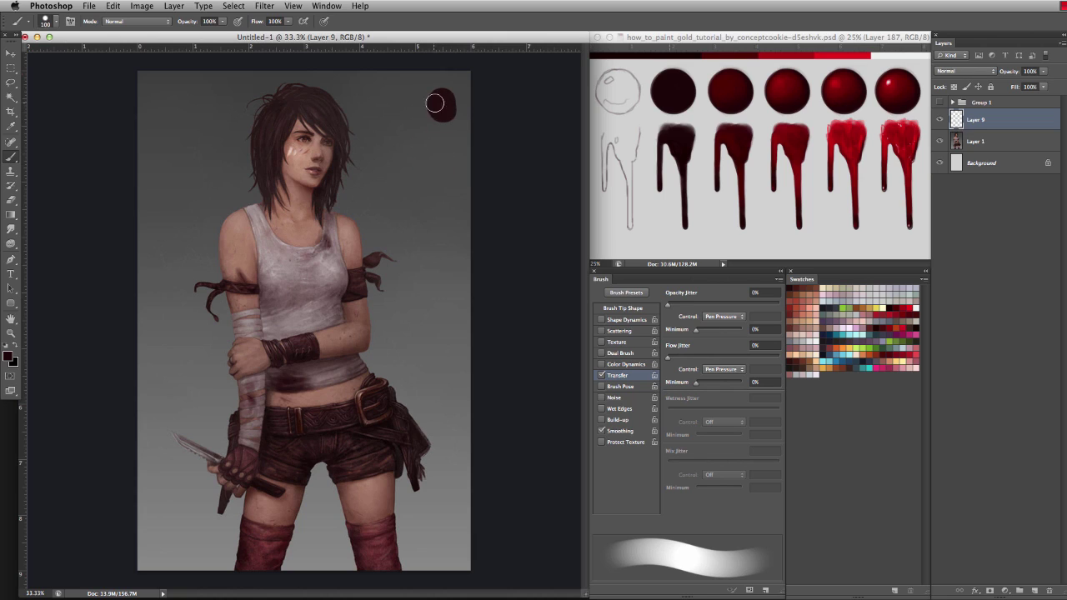
pyautogui.moveTo(329, 241); pyautogui.dragTo(320, 243)
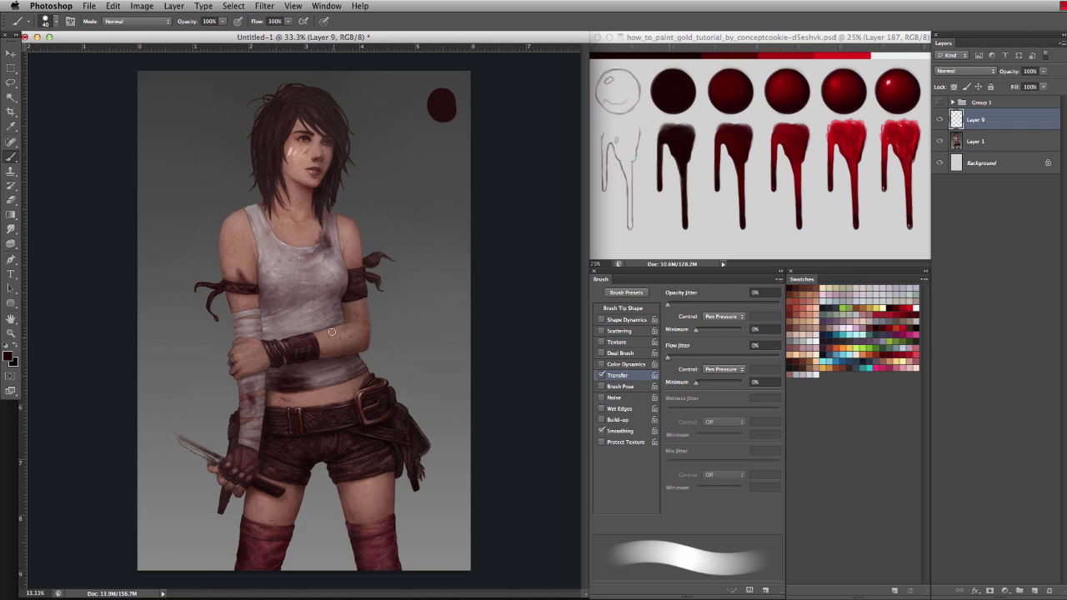
# - Paint thin maroon drips running down the arm below the armband with a smaller brush
pyautogui.keyDown('ctrl'); pyautogui.keyDown('alt'); pyautogui.rightClick(255, 304); pyautogui.keyUp('alt'); pyautogui.keyUp('ctrl')
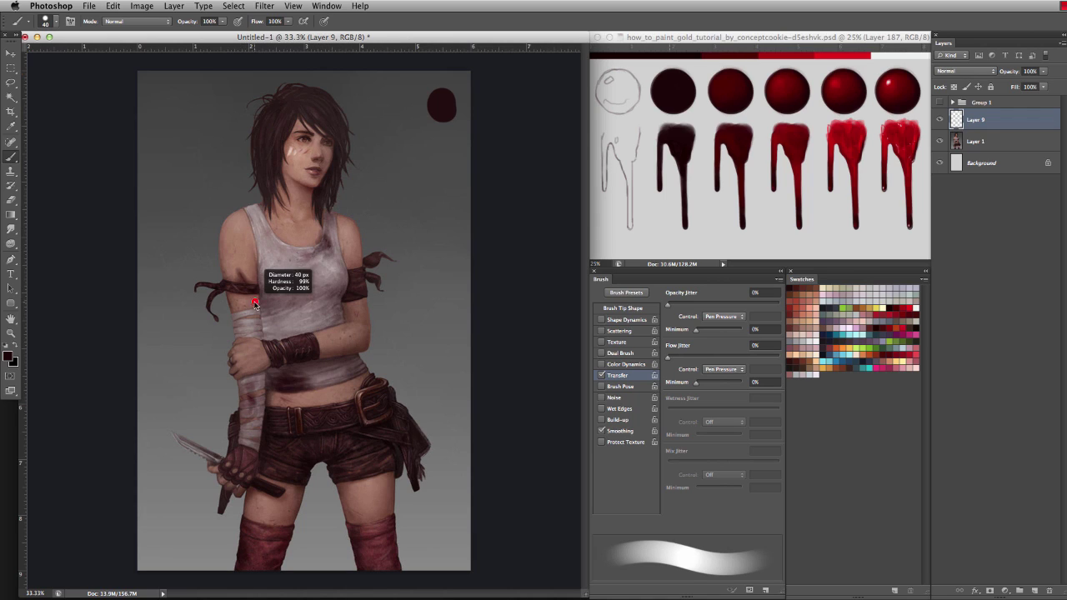
pyautogui.moveTo(250, 307); pyautogui.dragTo(249, 310)
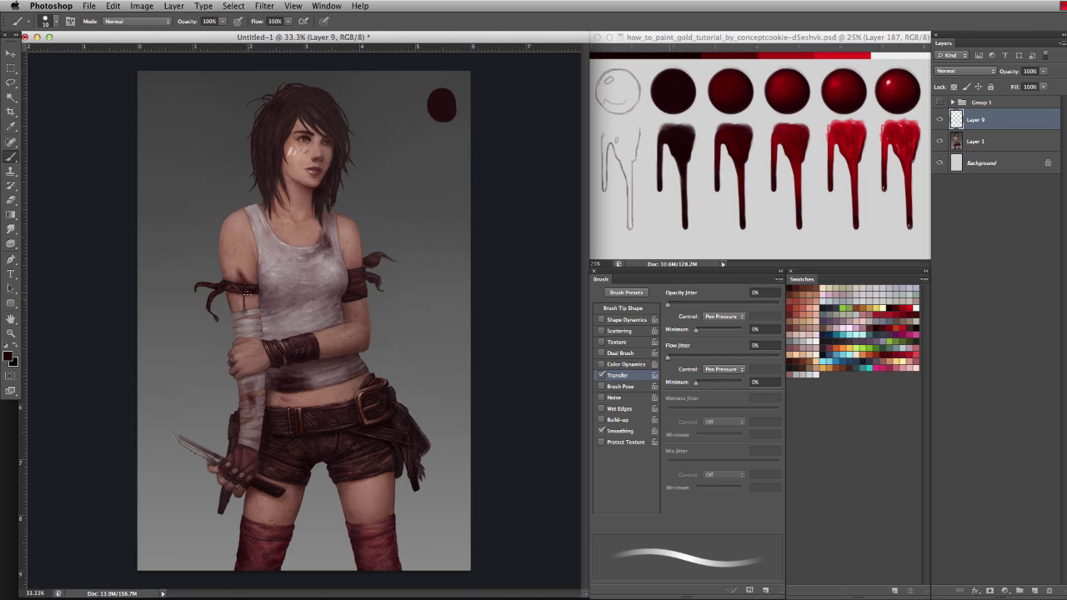
pyautogui.press('super+z')
pyautogui.press('super+z')
# - Paint thin maroon drips running down both thighs below the shorts
pyautogui.moveTo(359, 479); pyautogui.dragTo(359, 511)
pyautogui.press('super+z')
pyautogui.moveTo(263, 499); pyautogui.dragTo(263, 508)
pyautogui.press('super+z')
pyautogui.press('super+z')
pyautogui.moveTo(263, 500); pyautogui.dragTo(262, 508)
pyautogui.press('super+z')
# - Shade the lips and the area around the eye with maroon, erasing the excess below the eye
pyautogui.moveTo(305, 148); pyautogui.dragTo(316, 178)
pyautogui.press('super+z')
pyautogui.moveTo(304, 139); pyautogui.dragTo(309, 141)
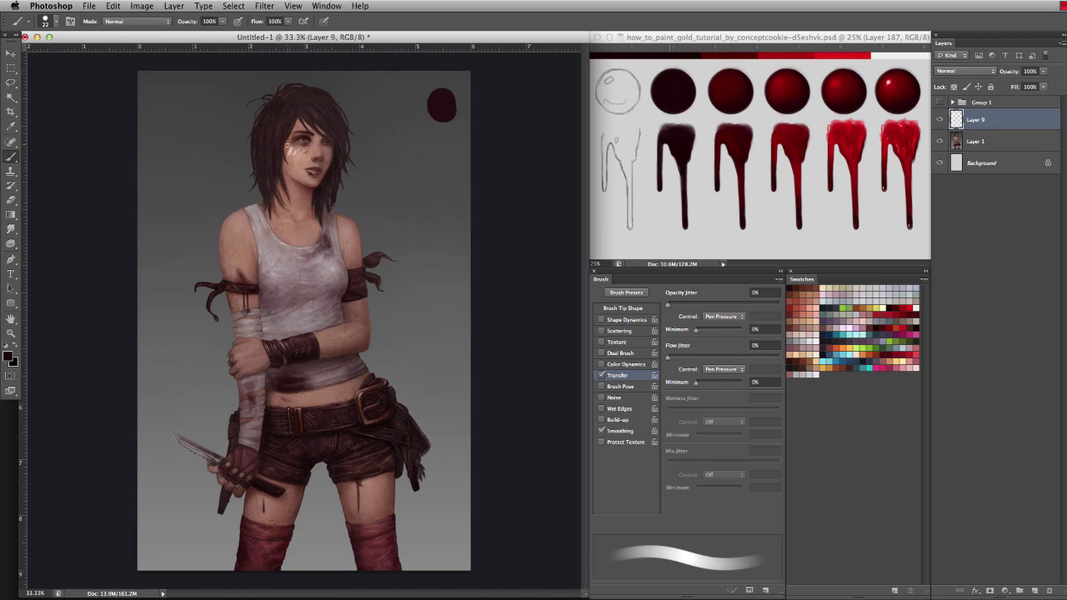
pyautogui.moveTo(291, 144); pyautogui.dragTo(290, 137)
pyautogui.press('e')
pyautogui.moveTo(303, 141); pyautogui.dragTo(294, 151)
pyautogui.press('b')
# - Compare the character with and without the maroon paint by toggling Layer 9's visibility
pyautogui.click(940, 120)
pyautogui.click(940, 120)
pyautogui.click(941, 120)
pyautogui.click(941, 120)
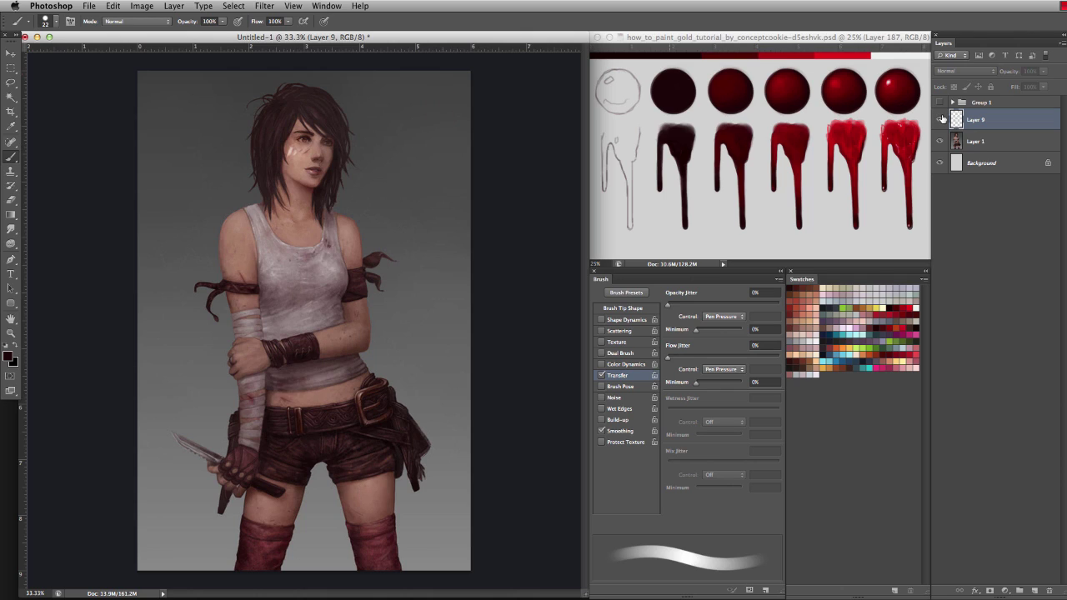
pyautogui.click(942, 118)
pyautogui.click(943, 118)
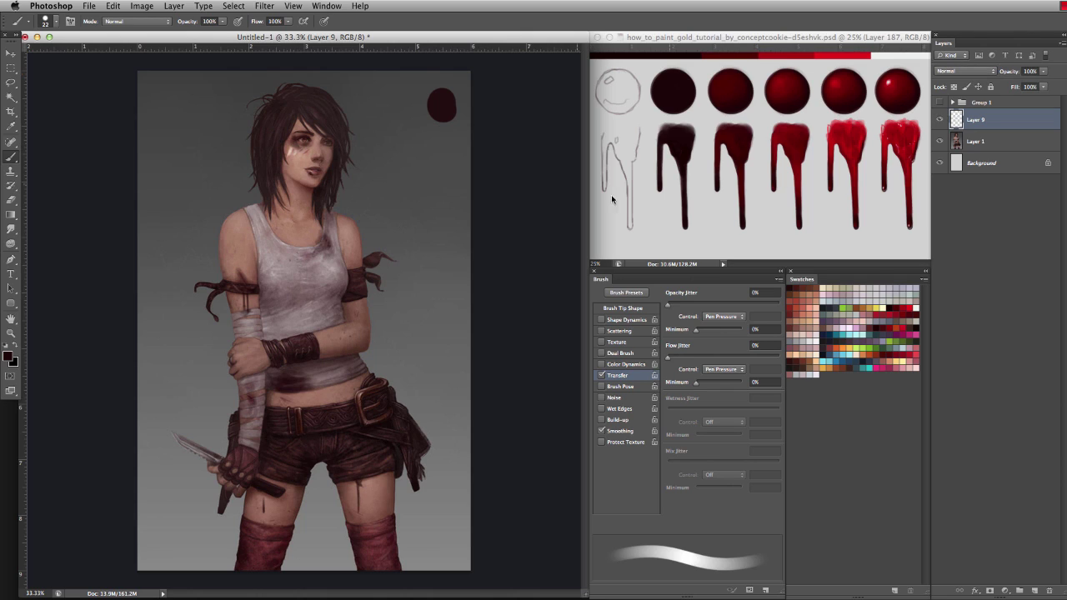
# - Add a new layer above Layer 9 and paint a dark red sample, picked from the reference strip, below the maroon one
pyautogui.keyDown('alt'); pyautogui.click(724, 55); pyautogui.keyUp('alt')
pyautogui.click(1034, 590)
pyautogui.moveTo(435, 144)
pyautogui.mouseDown()
pyautogui.moveTo(450, 145)
pyautogui.moveTo(409, 149)
pyautogui.mouseUp()
# - Paint dark red over the maroon stain at the tank top's hem on Layer 10
pyautogui.moveTo(266, 382); pyautogui.dragTo(276, 387)
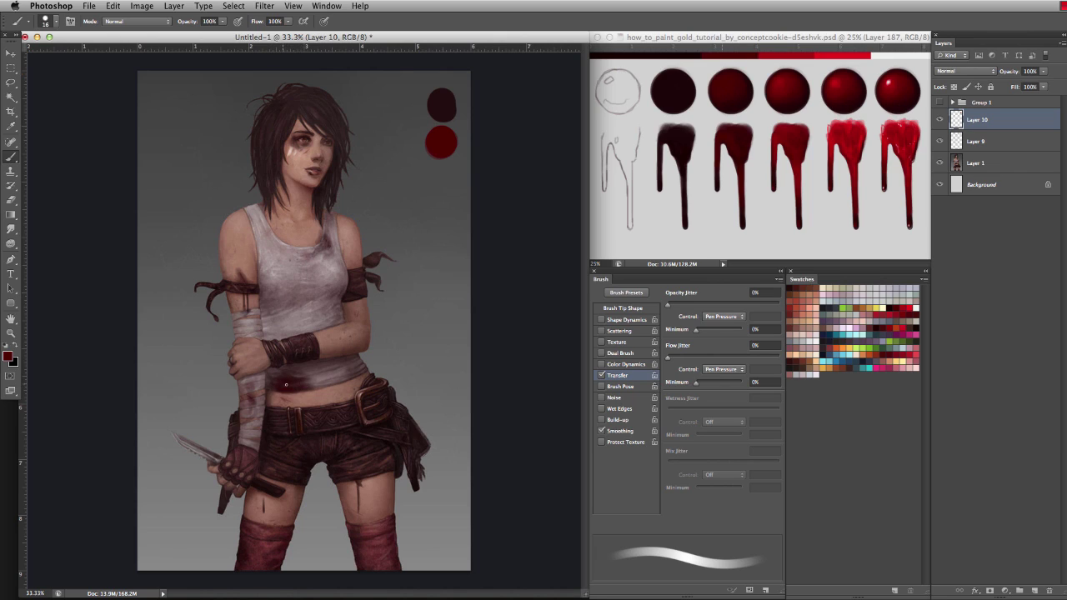
pyautogui.moveTo(288, 397)
pyautogui.mouseDown()
pyautogui.moveTo(304, 392)
pyautogui.moveTo(269, 395)
pyautogui.mouseUp()
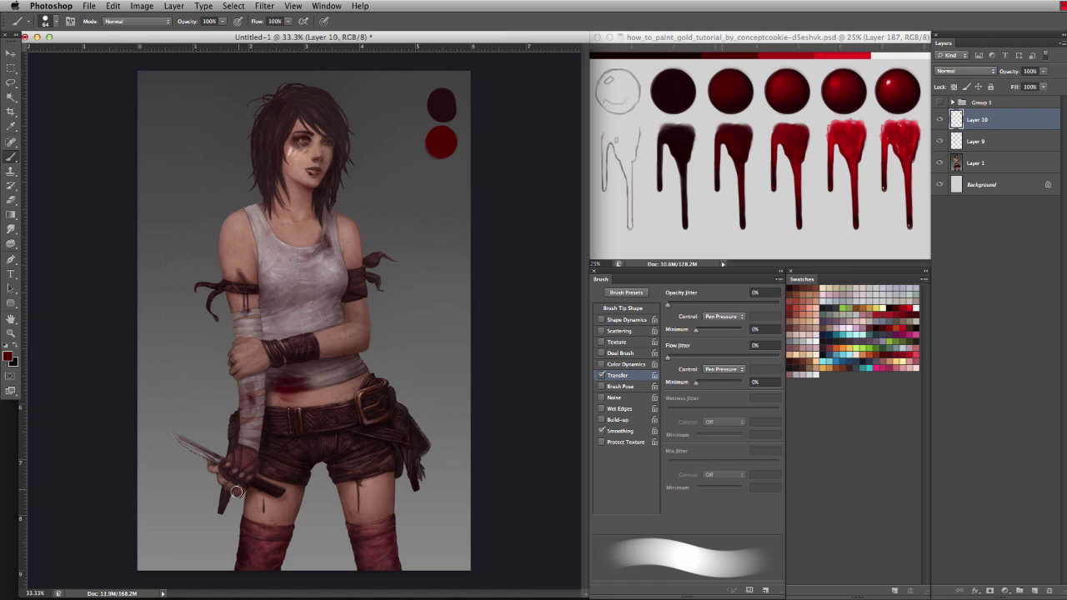
pyautogui.moveTo(277, 487); pyautogui.dragTo(270, 496)
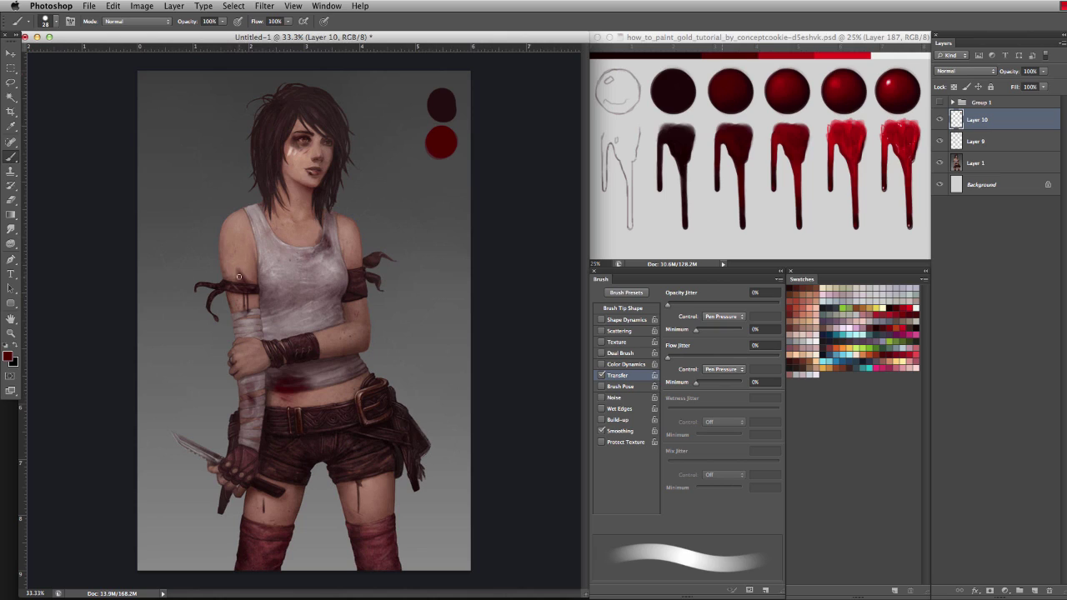
# - Paint dark red over the upper-arm wound, the bruised eye, the lip, the tank top's shoulder stain and the forearm bandage
pyautogui.press('super+z')
pyautogui.moveTo(229, 274)
pyautogui.mouseDown()
pyautogui.moveTo(239, 273)
pyautogui.moveTo(233, 265)
pyautogui.moveTo(245, 275)
pyautogui.mouseUp()
pyautogui.moveTo(296, 143); pyautogui.dragTo(312, 173)
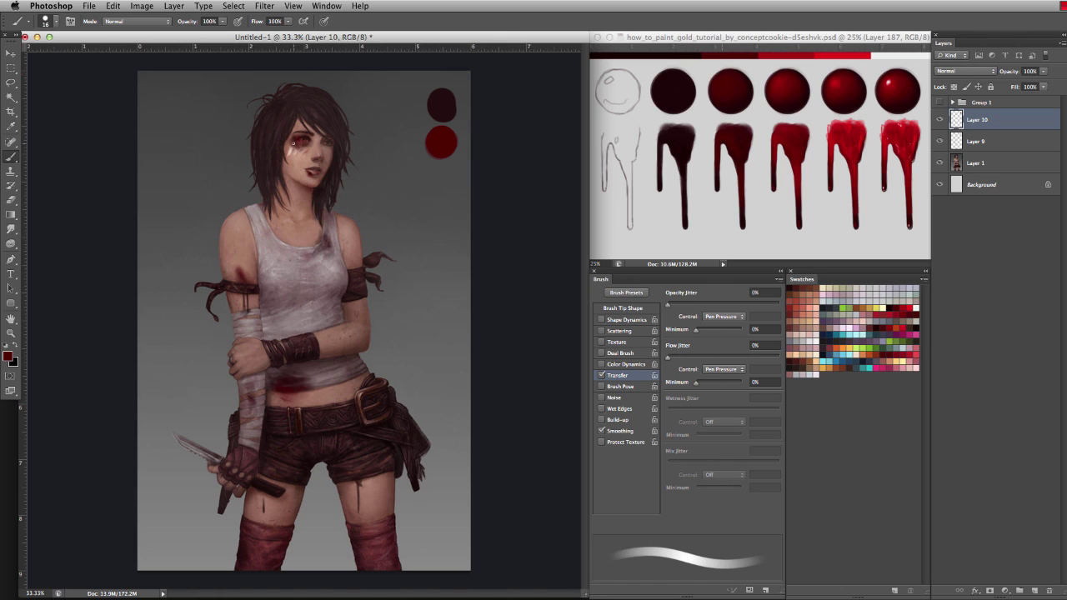
pyautogui.moveTo(326, 237); pyautogui.dragTo(323, 251)
pyautogui.moveTo(251, 405)
pyautogui.mouseDown()
pyautogui.moveTo(260, 404)
pyautogui.moveTo(252, 415)
pyautogui.moveTo(252, 383)
pyautogui.mouseUp()
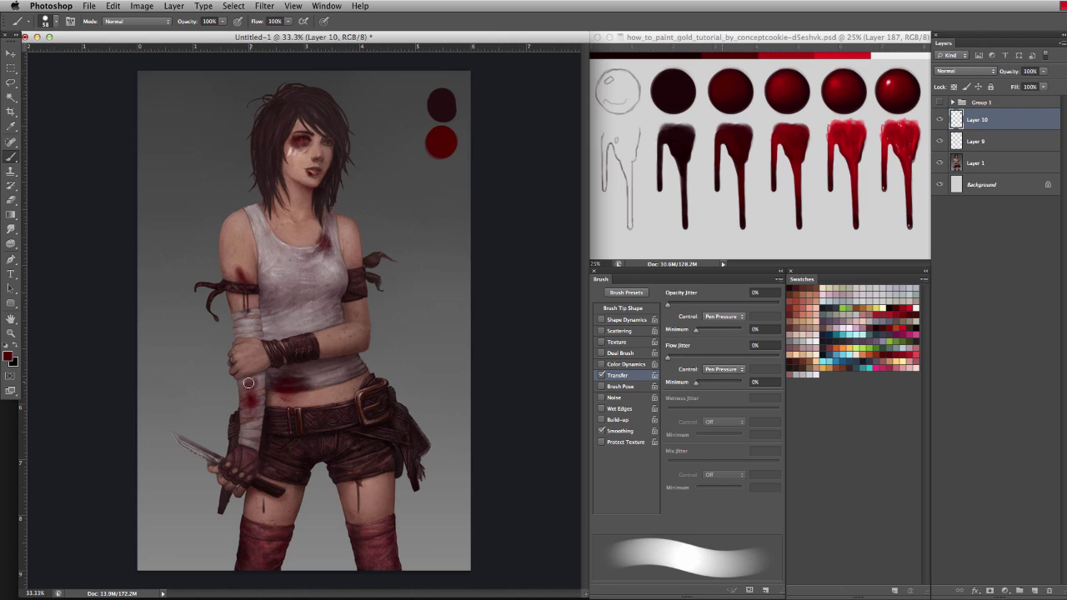
# - Build up the dark red stains on the forearm bandage with the brush reduced to 10 px
pyautogui.press('[')
pyautogui.press('[')
pyautogui.press('[')
pyautogui.press('[')
pyautogui.press('[')
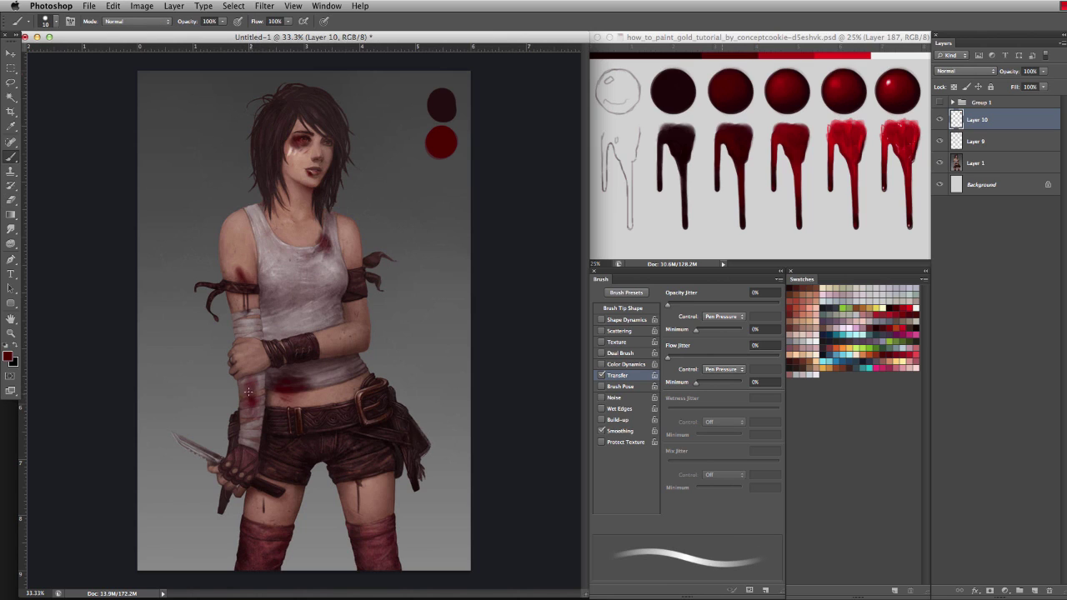
pyautogui.moveTo(261, 382)
pyautogui.mouseDown()
pyautogui.moveTo(258, 435)
pyautogui.moveTo(250, 379)
pyautogui.mouseUp()
pyautogui.press('super+z')
pyautogui.press('super+z')
pyautogui.moveTo(250, 383); pyautogui.dragTo(250, 398)
pyautogui.moveTo(248, 399); pyautogui.dragTo(247, 389)
# - Paint dark red over the blood drips on the thighs on Layer 10
pyautogui.moveTo(356, 481)
pyautogui.mouseDown()
pyautogui.moveTo(365, 493)
pyautogui.moveTo(359, 480)
pyautogui.mouseUp()
pyautogui.press('super+z')
pyautogui.press('super+z')
pyautogui.moveTo(359, 482); pyautogui.dragTo(358, 499)
pyautogui.hotkey('alt', '[')
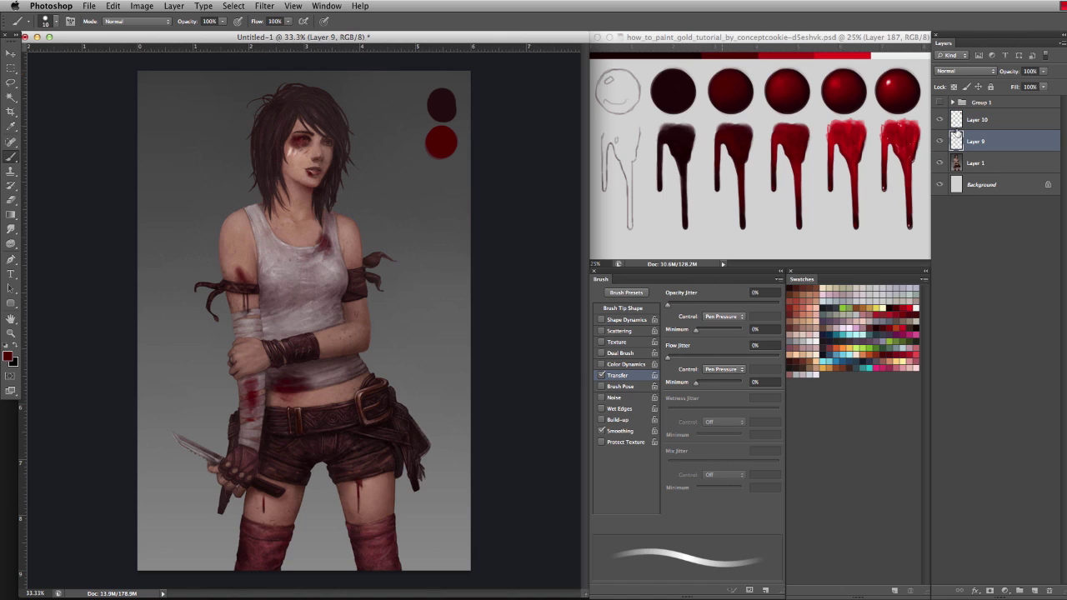
pyautogui.keyDown('alt'); pyautogui.click(679, 140); pyautogui.keyUp('alt')
pyautogui.press('super+z')
# - Compare the character with and without the dark red paint by toggling Layer 10's visibility
pyautogui.click(969, 121)
pyautogui.click(940, 122)
pyautogui.click(940, 122)
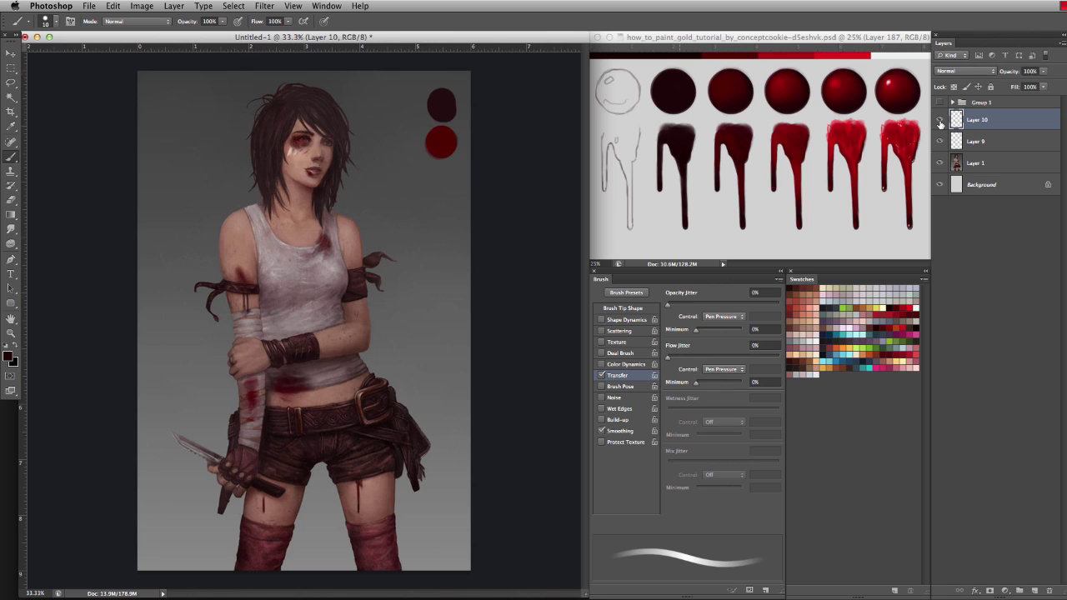
pyautogui.click(940, 121)
pyautogui.click(940, 121)
pyautogui.click(940, 122)
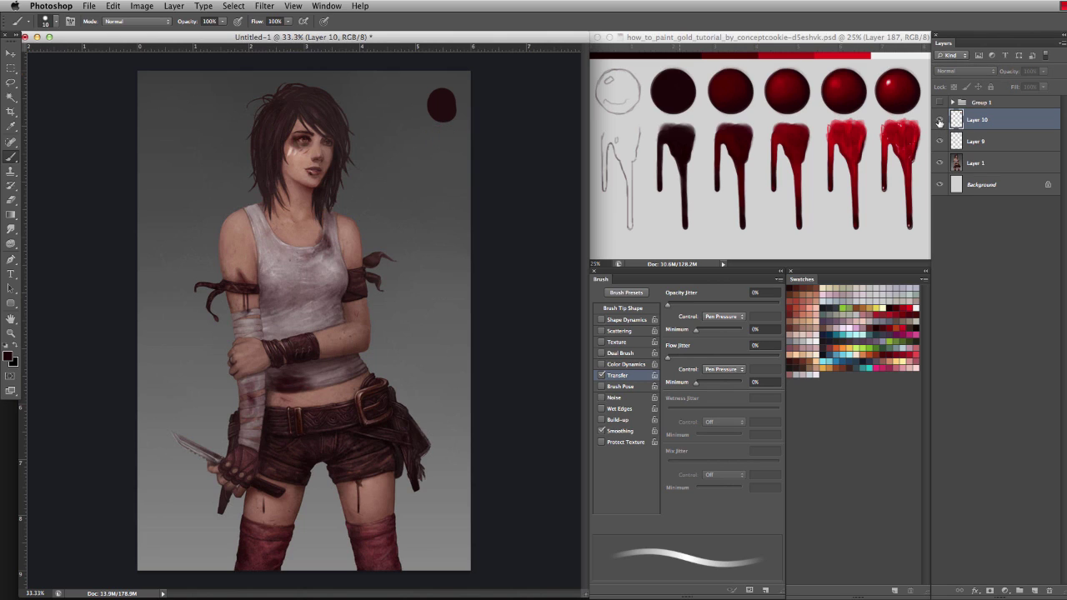
pyautogui.click(940, 121)
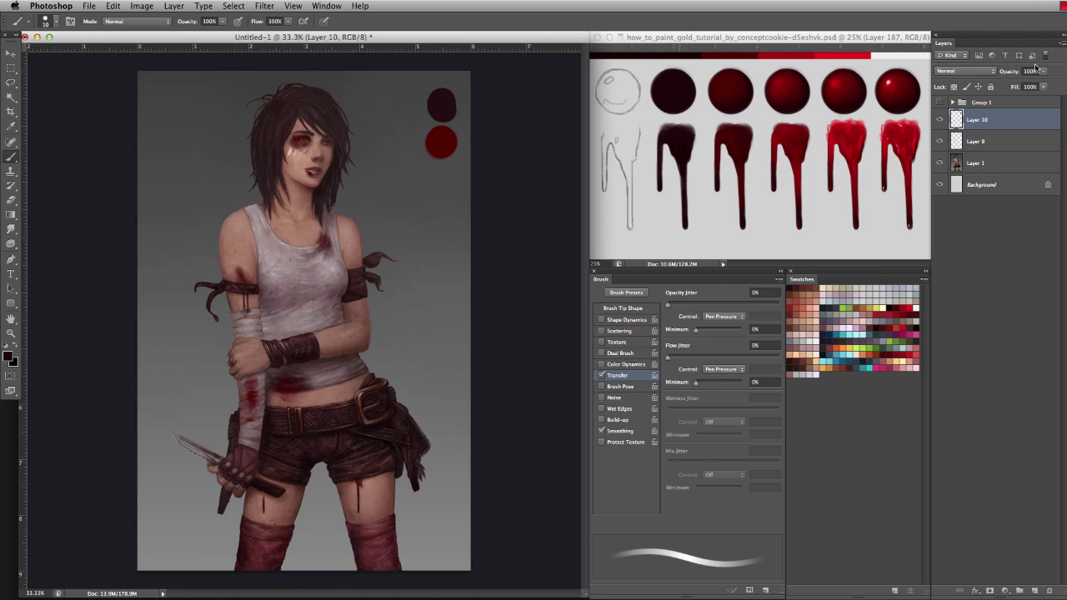
# - Add a new layer above Layer 10 and paint a bright red sample, picked from the reference strip, below the dark red one
pyautogui.click(1034, 591)
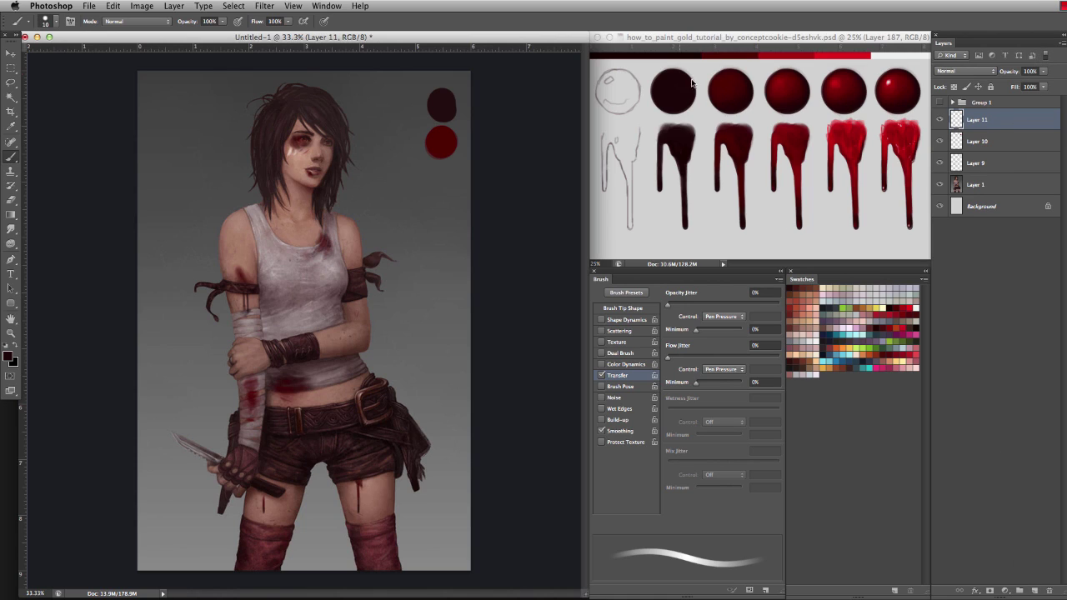
pyautogui.keyDown('alt'); pyautogui.click(801, 55); pyautogui.keyUp('alt')
pyautogui.moveTo(403, 181)
pyautogui.mouseDown()
pyautogui.moveTo(439, 173)
pyautogui.moveTo(443, 181)
pyautogui.moveTo(424, 189)
pyautogui.mouseUp()
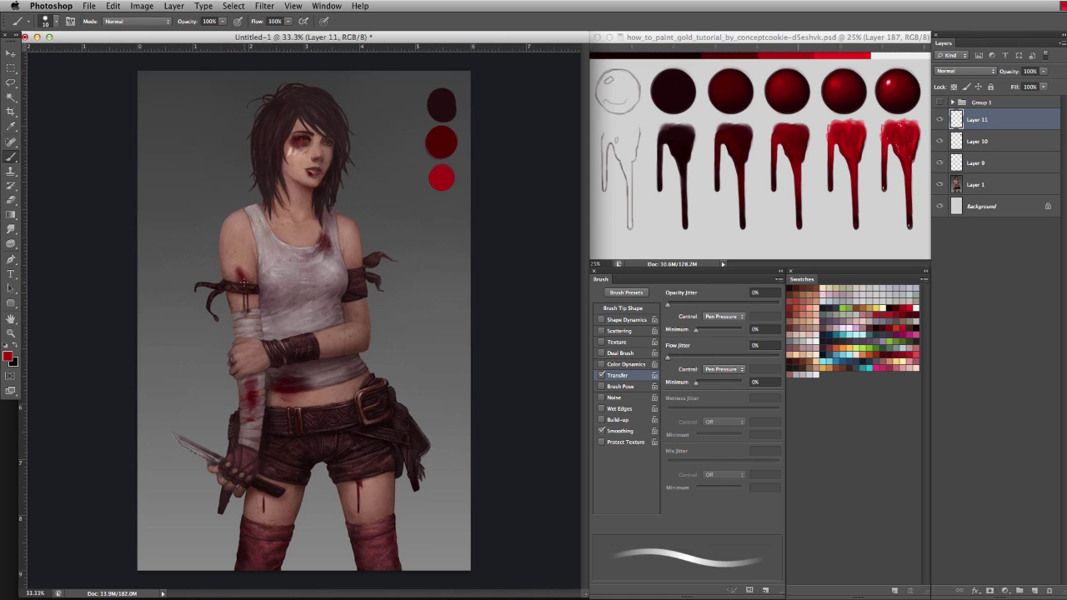
# - Paint bright red accents on the blood at the upper arm, shoulder stain and lip, and on the drips below the armband
pyautogui.moveTo(243, 280); pyautogui.dragTo(239, 280)
pyautogui.moveTo(324, 238); pyautogui.dragTo(320, 245)
pyautogui.press('super+z')
pyautogui.press('super+z')
pyautogui.press('super+z')
pyautogui.moveTo(309, 172); pyautogui.dragTo(310, 173)
pyautogui.press('super+z')
pyautogui.moveTo(247, 294); pyautogui.dragTo(242, 307)
# - Compare the blood with and without the bright red accents by toggling Layer 11's visibility
pyautogui.click(941, 121)
pyautogui.click(940, 121)
pyautogui.click(939, 121)
pyautogui.click(940, 121)
# - Add a new layer above Layer 11 and paint a near-white sample below the bright red one
pyautogui.click(1035, 590)
pyautogui.press('d')
pyautogui.press('x')
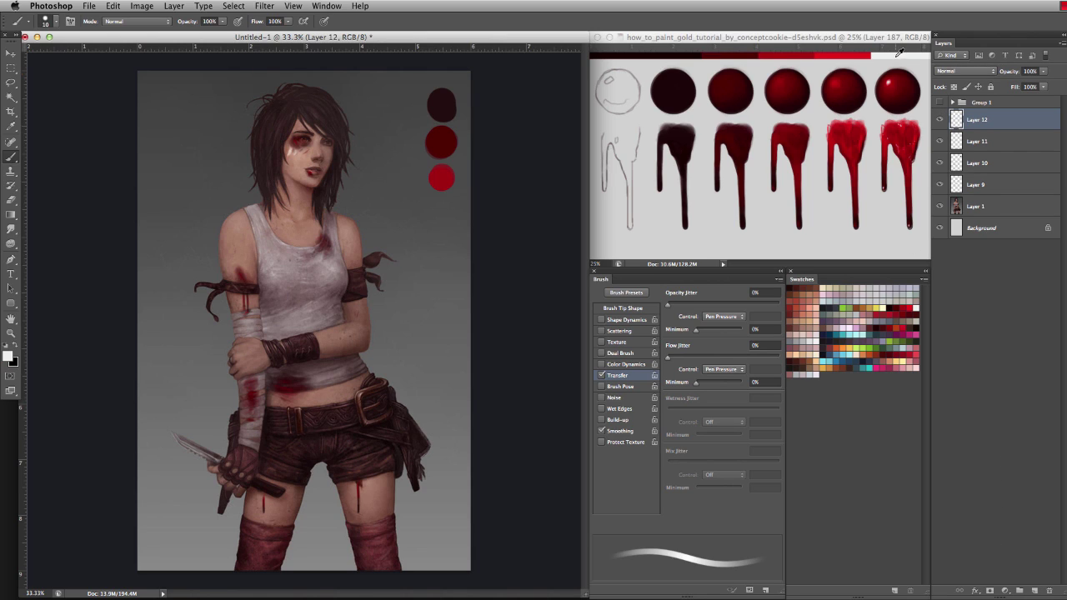
pyautogui.moveTo(423, 203); pyautogui.dragTo(441, 212)
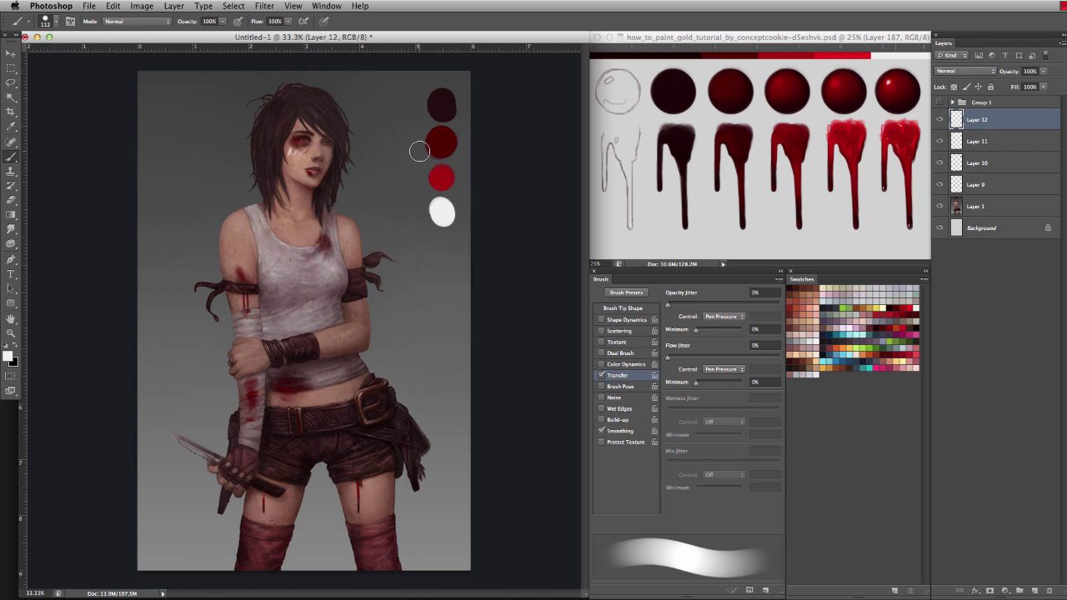
# - Dab small near-white highlights on the bloody eye and lip with a 4 px brush on Layer 12
pyautogui.press('super+equal')
pyautogui.press('super+equal')
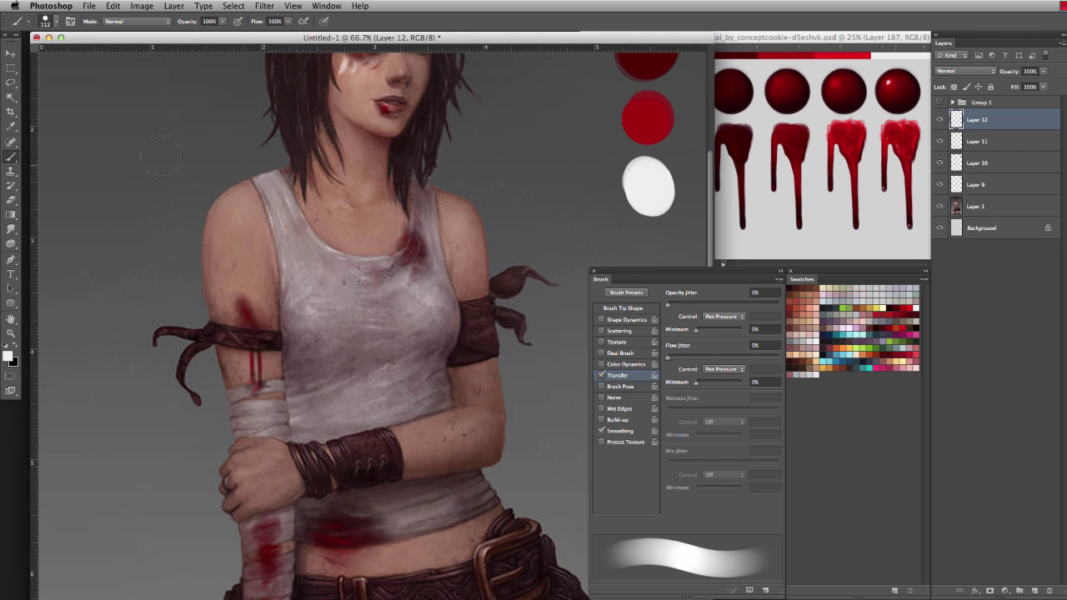
pyautogui.scroll(5, 300, 217)
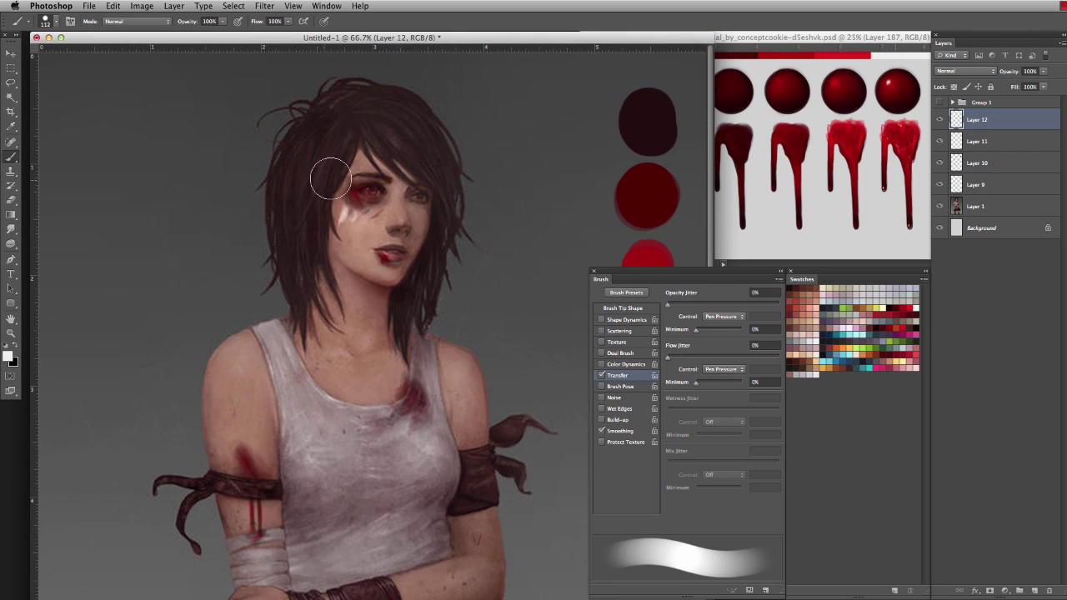
pyautogui.moveTo(372, 196)
pyautogui.mouseDown()
pyautogui.moveTo(352, 199)
pyautogui.moveTo(370, 195)
pyautogui.mouseUp()
# - Add tiny near-white highlights to the upper-arm wound and the bloodstain on the forearm bandage
pyautogui.scroll(-5, 326, 352)
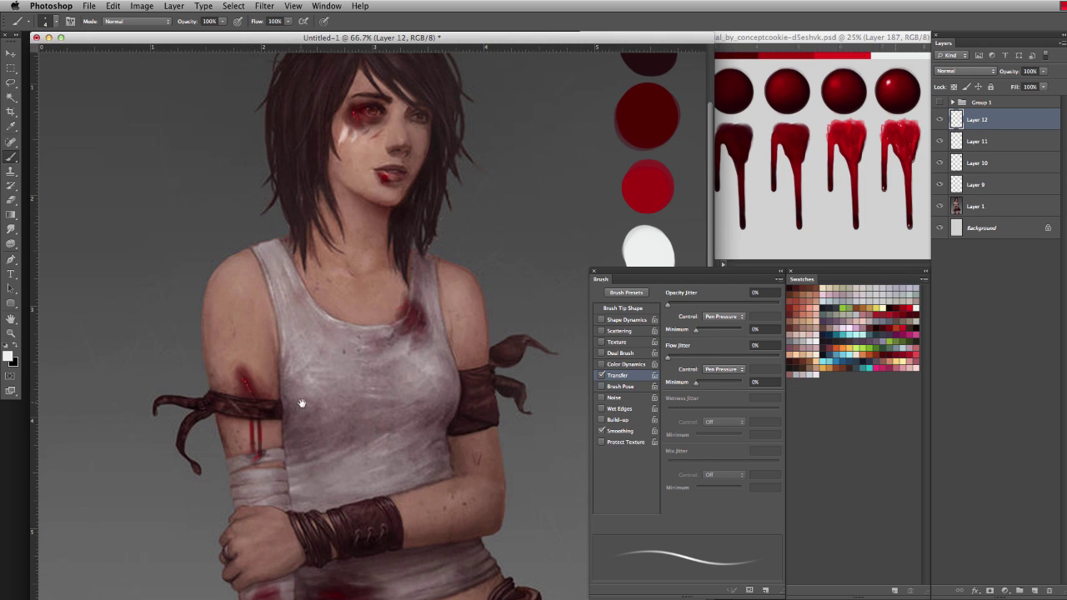
pyautogui.scroll(-10, 302, 405)
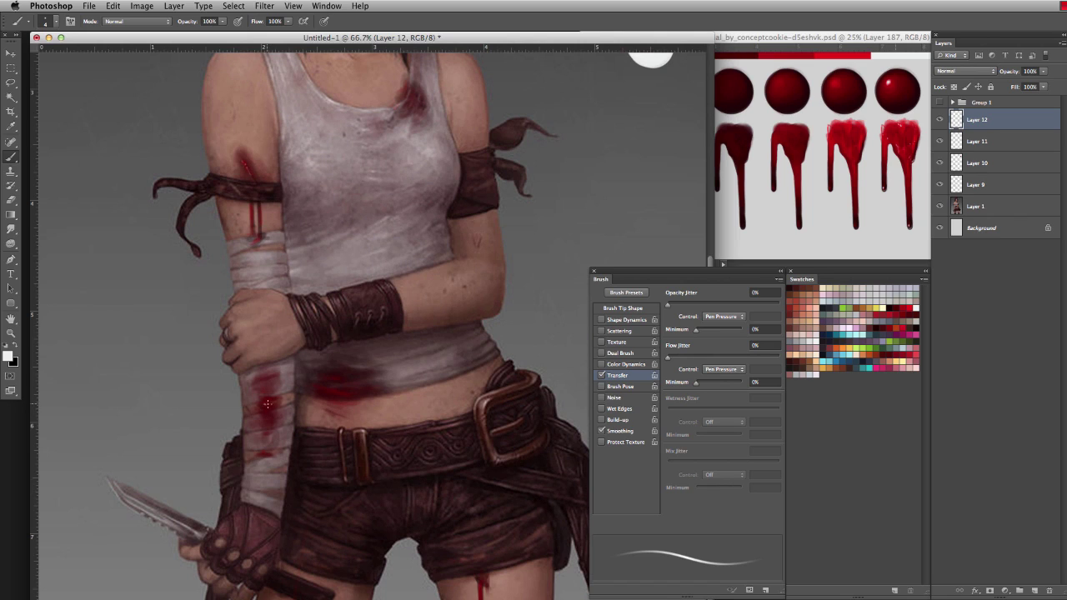
pyautogui.click(9, 357)
pyautogui.press('Return')
pyautogui.moveTo(411, 38); pyautogui.dragTo(413, 16)
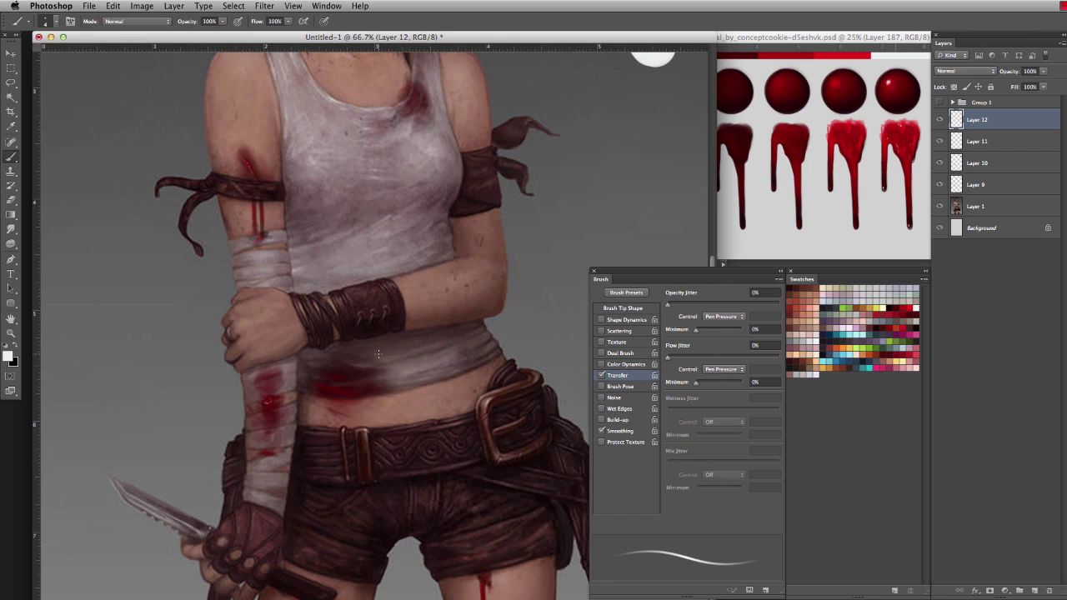
# - Add near-white highlights to the blood drips on the thighs and the stain at the tank top's hem
pyautogui.moveTo(715, 598)
pyautogui.mouseDown()
pyautogui.moveTo(720, 562)
pyautogui.moveTo(718, 595)
pyautogui.moveTo(707, 592)
pyautogui.mouseUp()
pyautogui.moveTo(454, 416); pyautogui.dragTo(452, 252)
pyautogui.click(481, 471)
pyautogui.press('super+z')
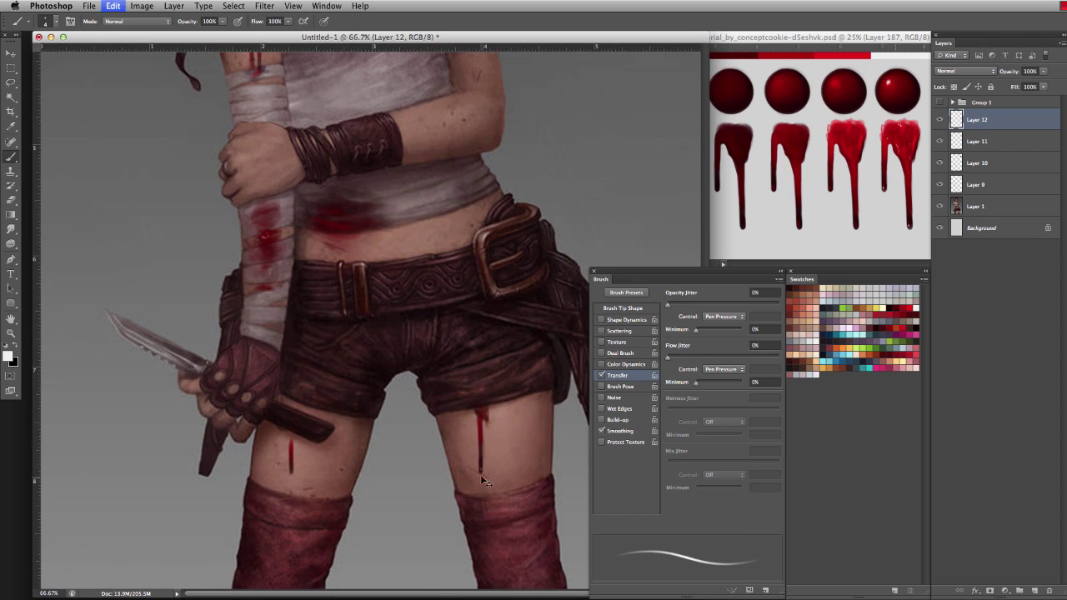
pyautogui.click(481, 470)
pyautogui.moveTo(321, 252); pyautogui.dragTo(322, 341)
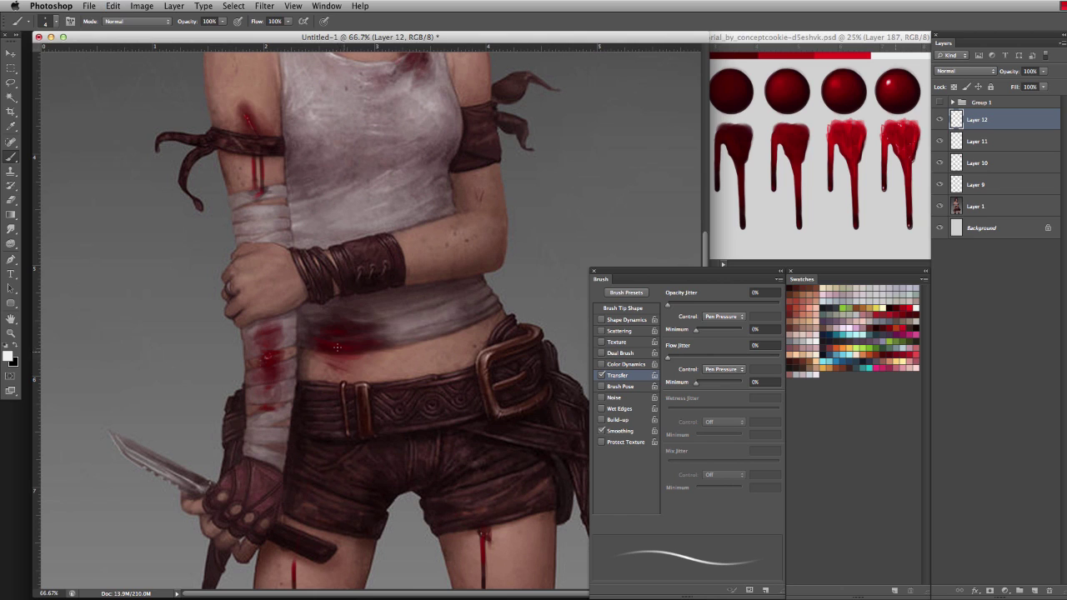
pyautogui.moveTo(250, 201); pyautogui.dragTo(284, 541)
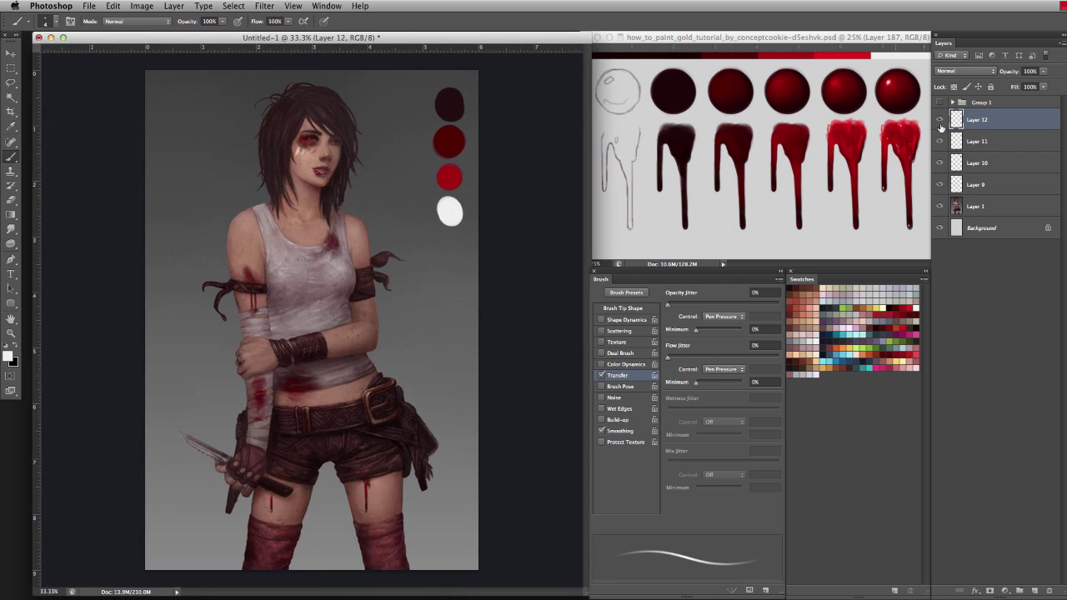
# - Compare the blood with and without the near-white highlights by toggling Layer 12's visibility
pyautogui.click(940, 124)
pyautogui.click(941, 123)
pyautogui.click(943, 122)
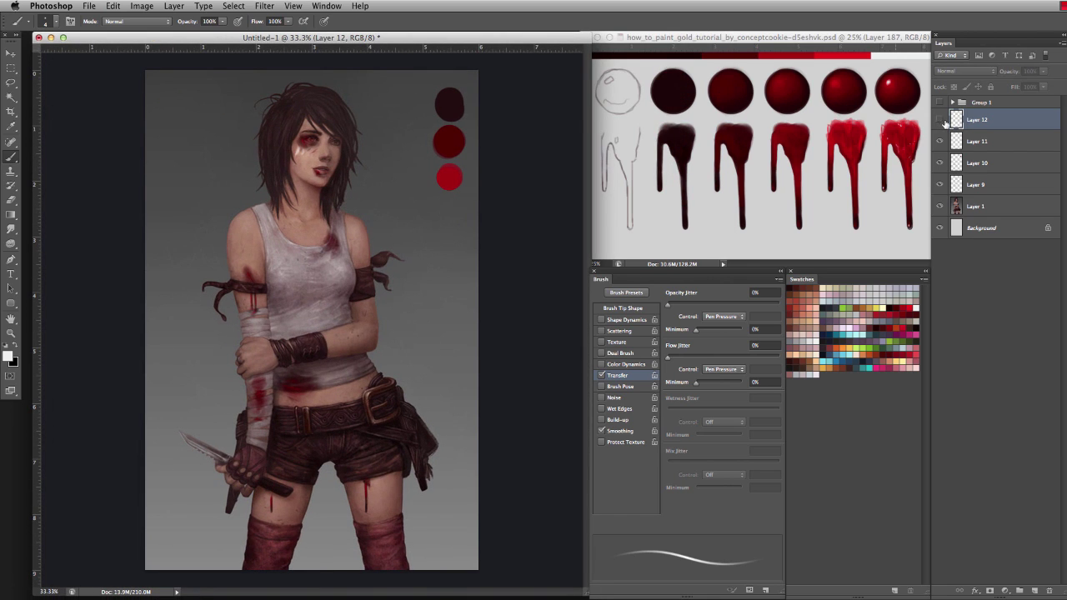
pyautogui.click(941, 121)
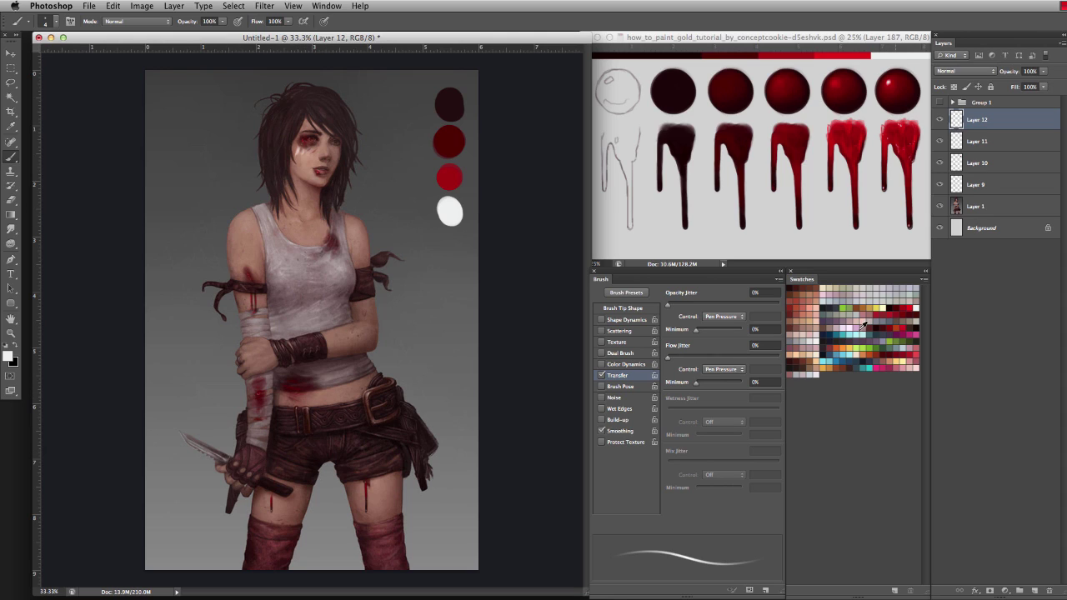
# - Add a new layer above Layer 12 and tint the bruising around the eye with orange-yellow and muted purple swatches
pyautogui.click(1033, 590)
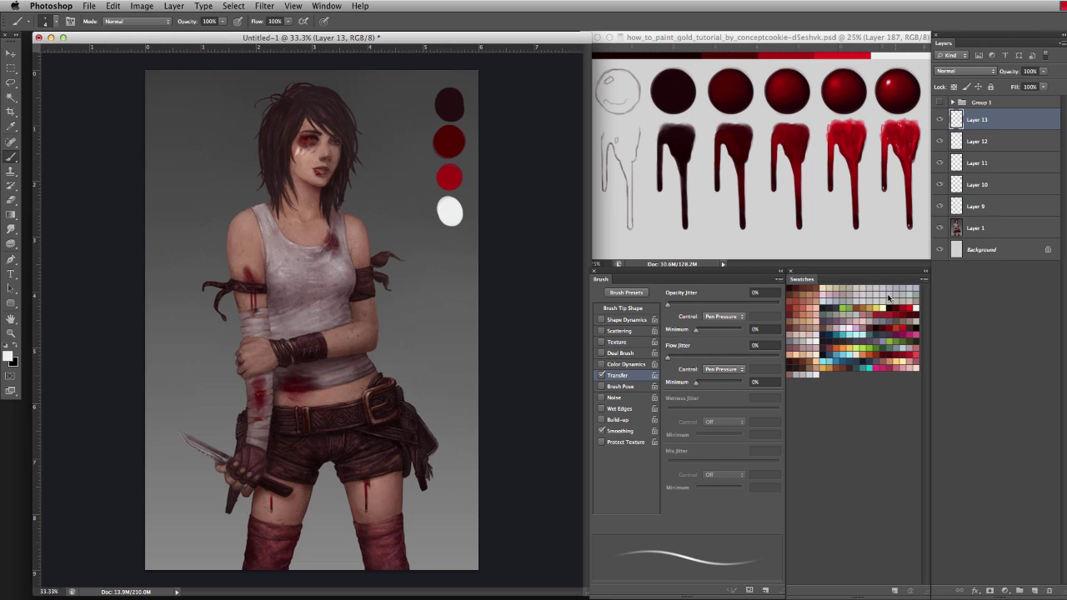
pyautogui.click(826, 366)
pyautogui.moveTo(306, 153); pyautogui.dragTo(324, 143)
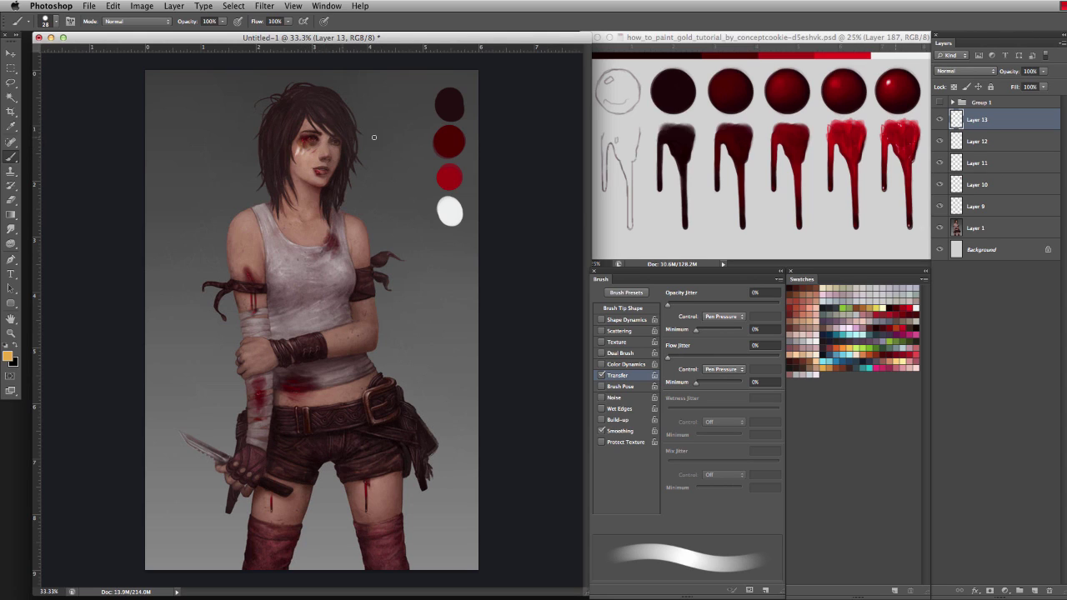
pyautogui.click(871, 339)
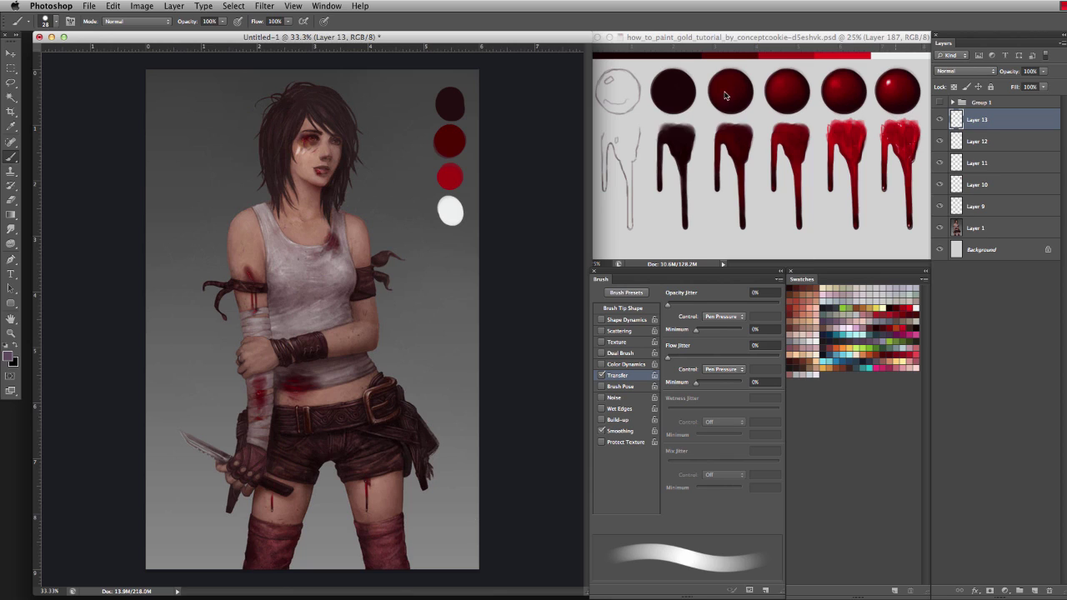
# - Look over the blood reference document and the brush presets, including the Concept Cookie blood brushes
pyautogui.click(615, 64)
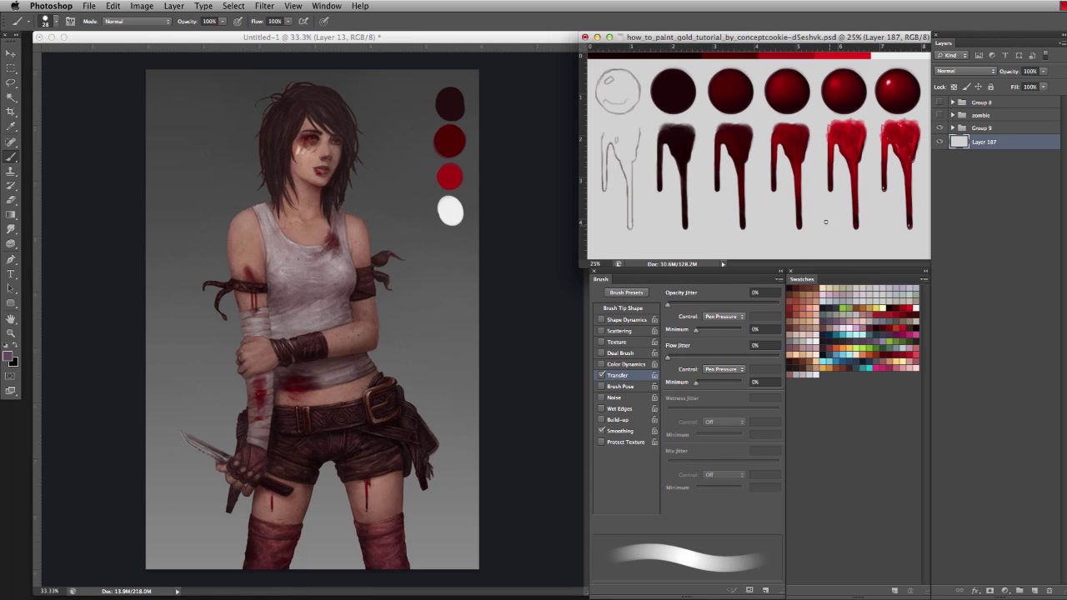
pyautogui.click(381, 196)
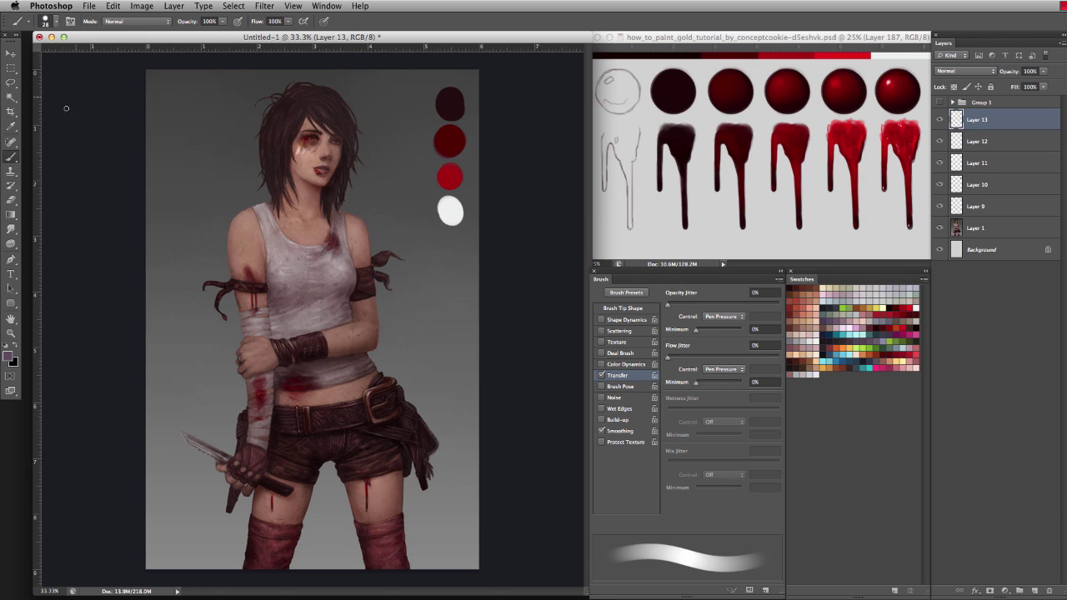
pyautogui.click(57, 20)
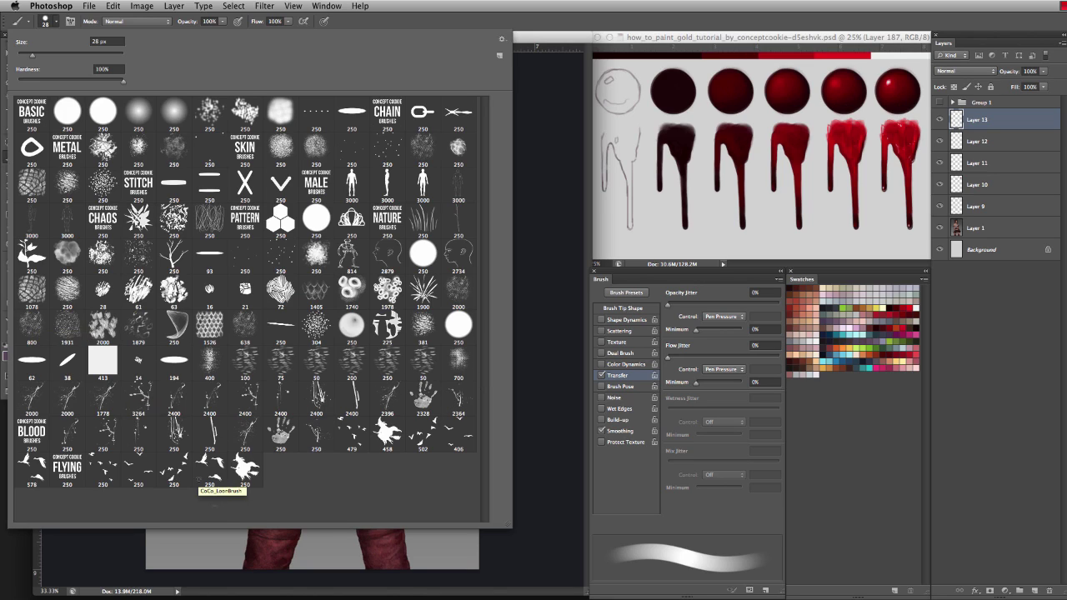
pyautogui.click(238, 559)
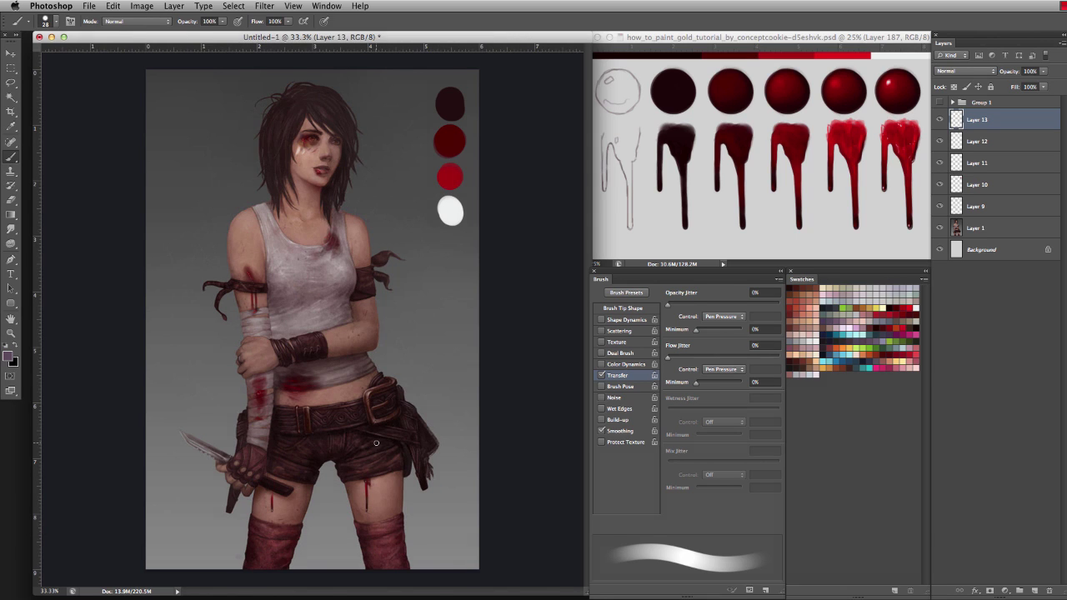